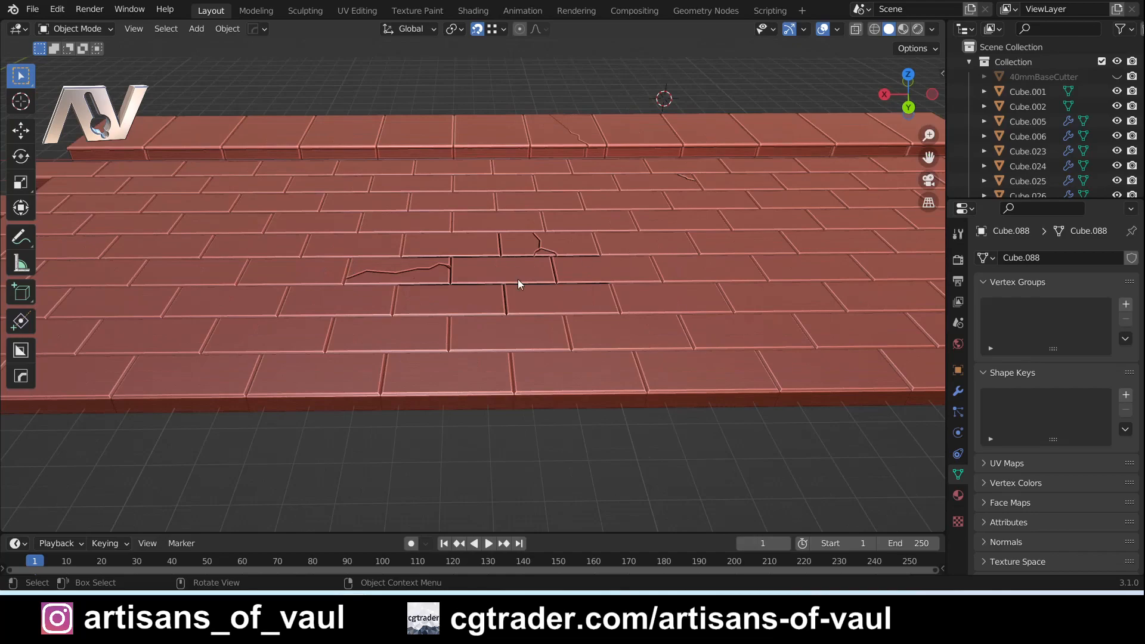
Step: Show the 40mmBaseCutter cylinder standing over the cracked bricks
{"action": "middle_click_drag", "start_coordinate": [432, 235], "coordinate": [423, 319]}
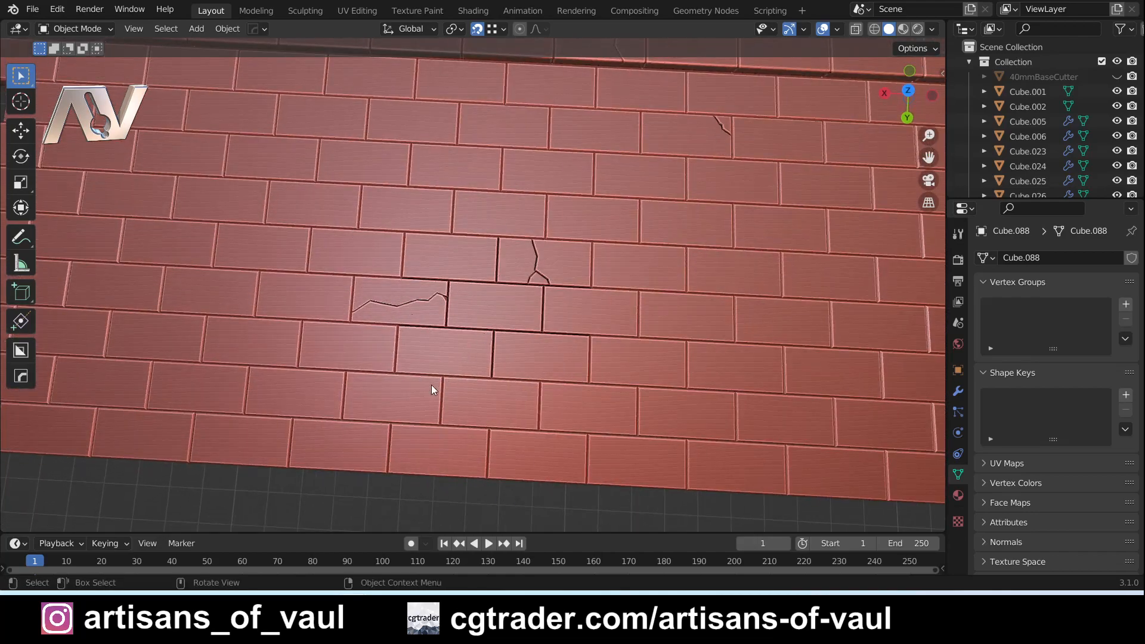
{"action": "middle_click_drag", "start_coordinate": [431, 384], "coordinate": [356, 348]}
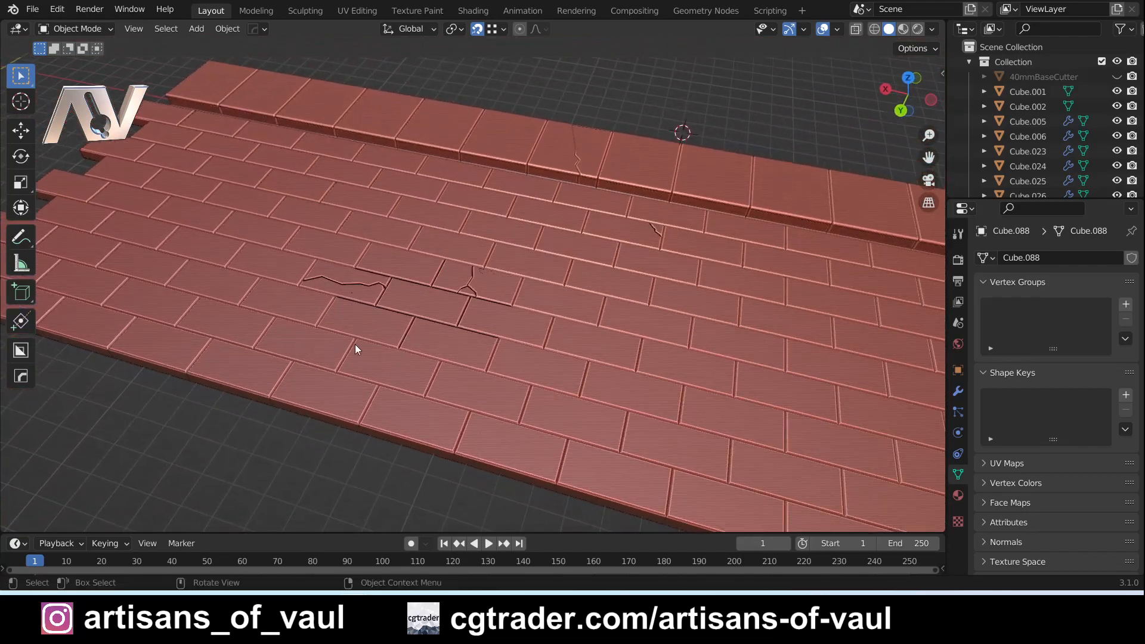
{"action": "scroll", "coordinate": [357, 348], "scroll_direction": "up", "scroll_amount": 1}
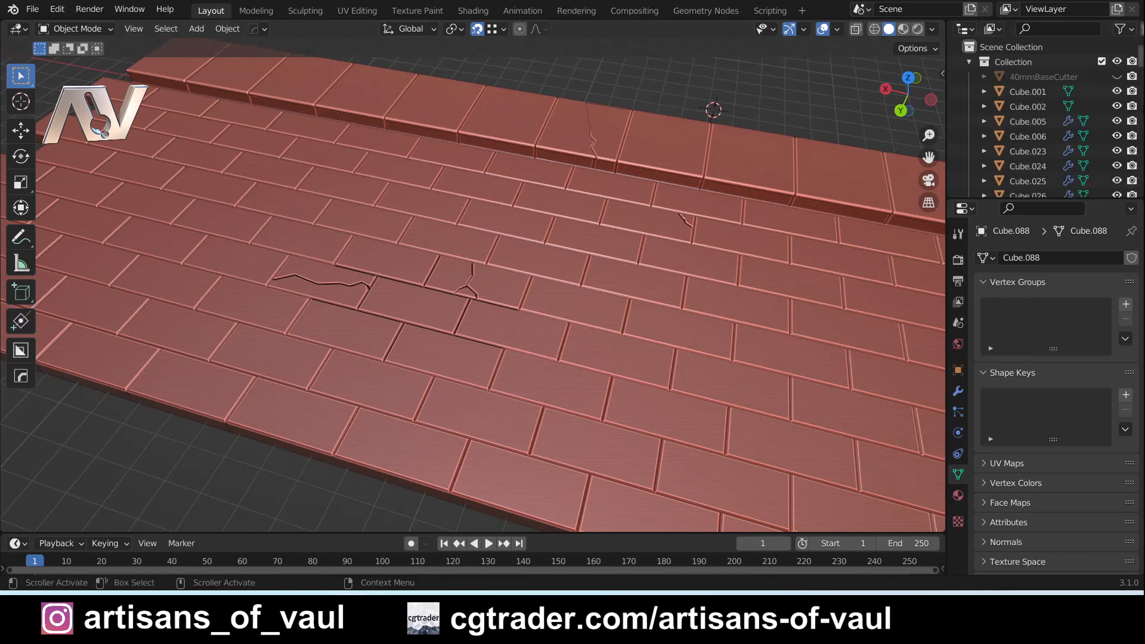
{"action": "left_click", "coordinate": [1116, 76]}
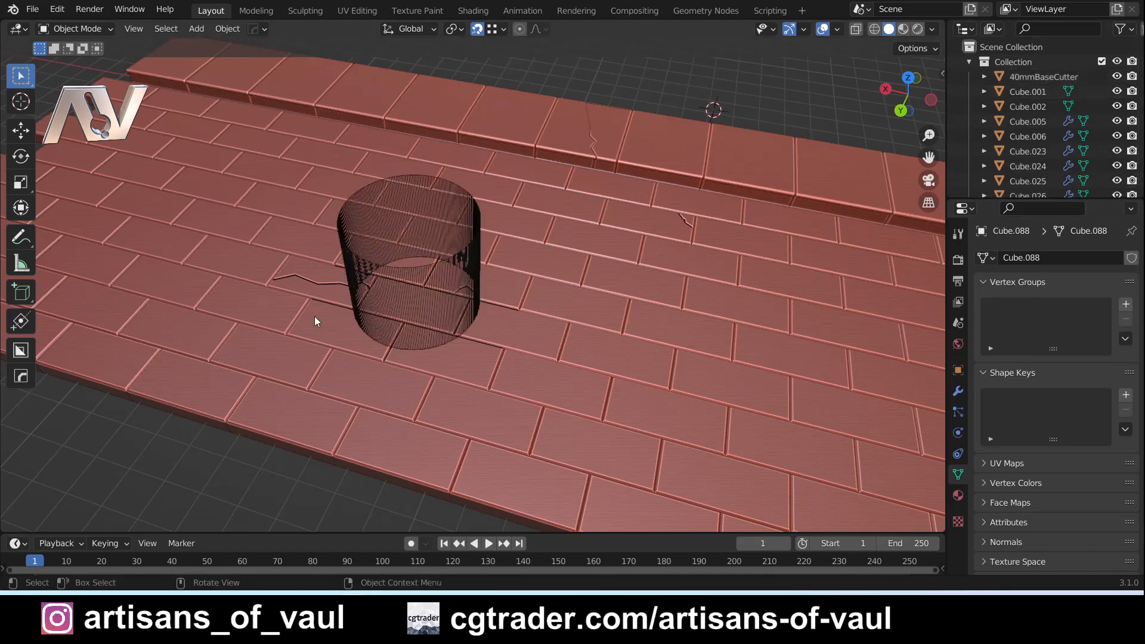
{"action": "middle_click_drag", "start_coordinate": [313, 316], "coordinate": [448, 334]}
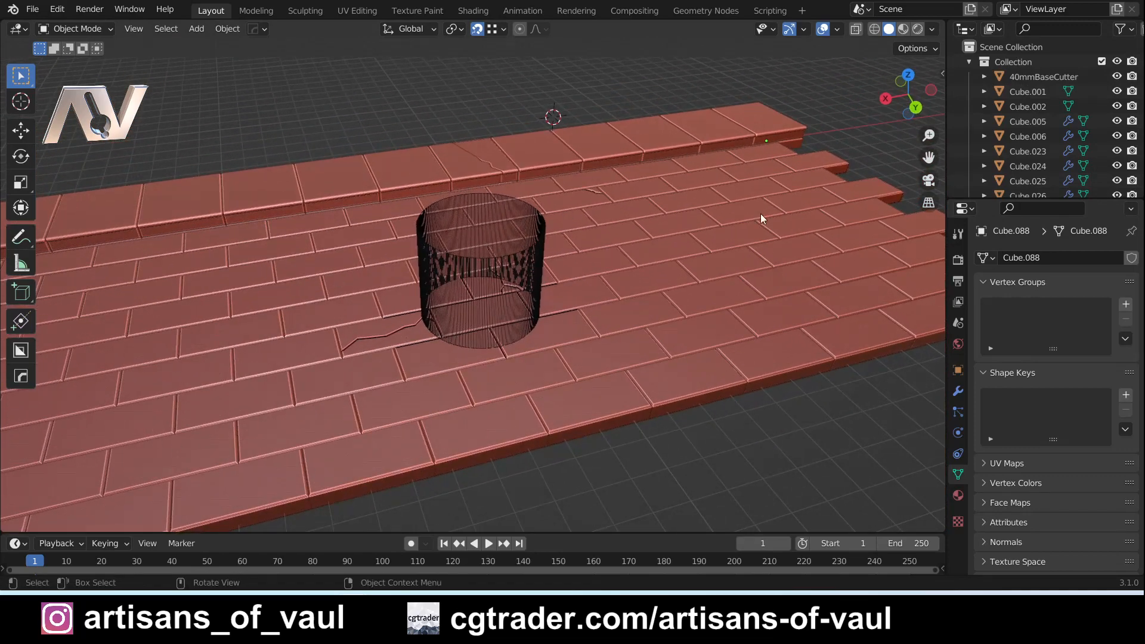
Step: Hide all objects except the joined section of bricks around the two cracked ones
{"action": "left_click", "coordinate": [552, 337]}
{"action": "middle_click_drag", "start_coordinate": [452, 292], "coordinate": [523, 356]}
{"action": "key", "text": "a"}
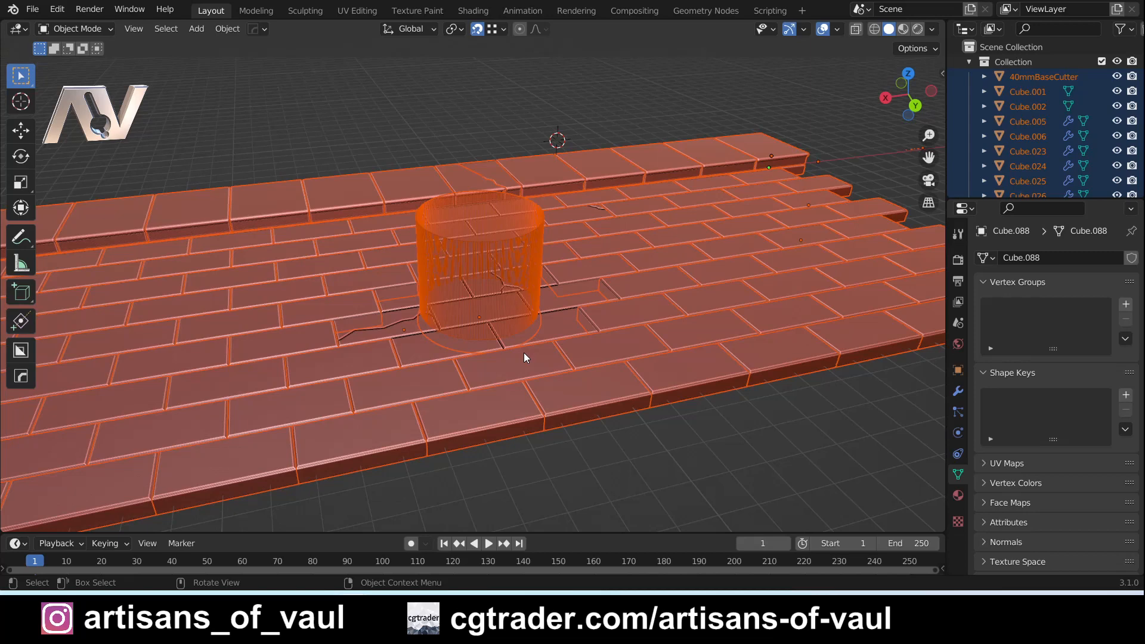
{"action": "key", "text": "h"}
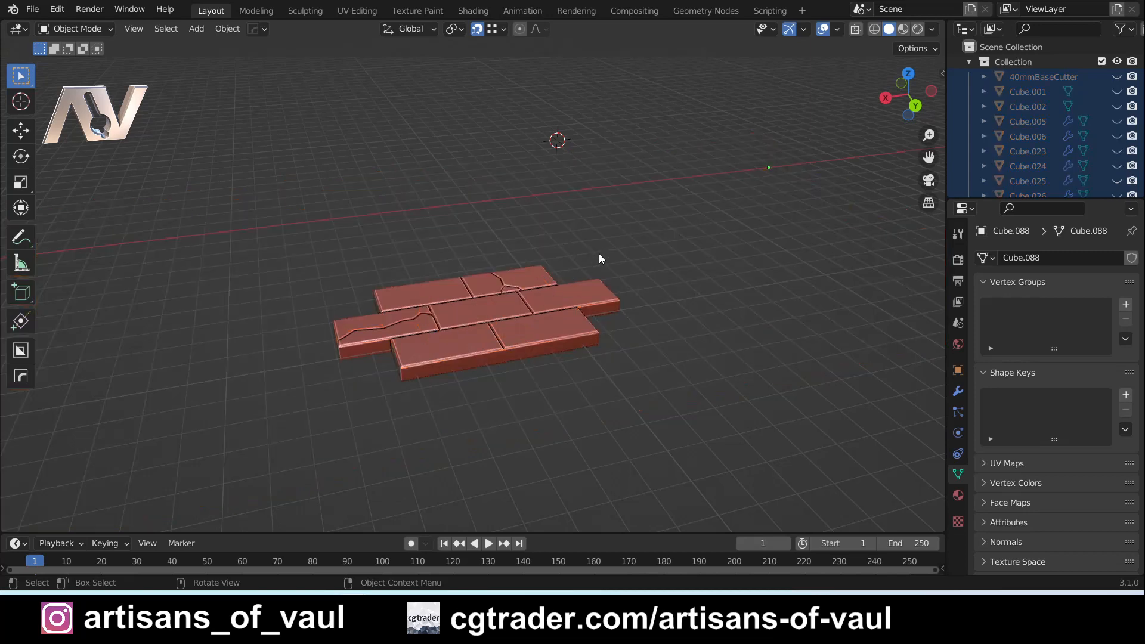
Step: Set the brick section's origin to its geometry and snap the 3D cursor to that section
{"action": "left_click", "coordinate": [471, 333]}
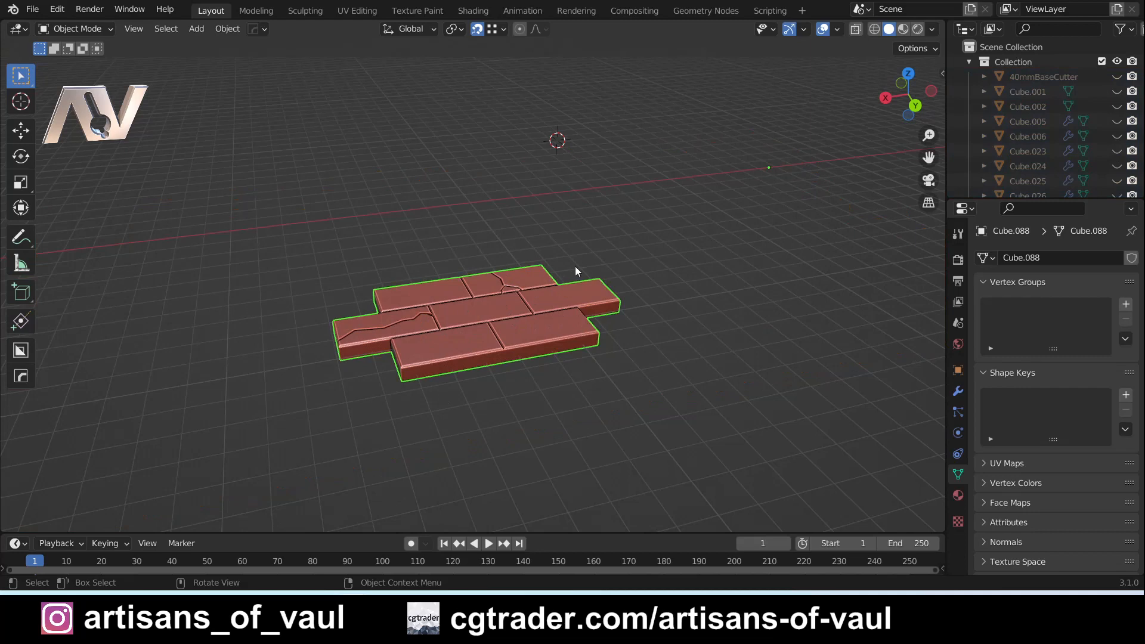
{"action": "key", "text": "shift+ctrl+c"}
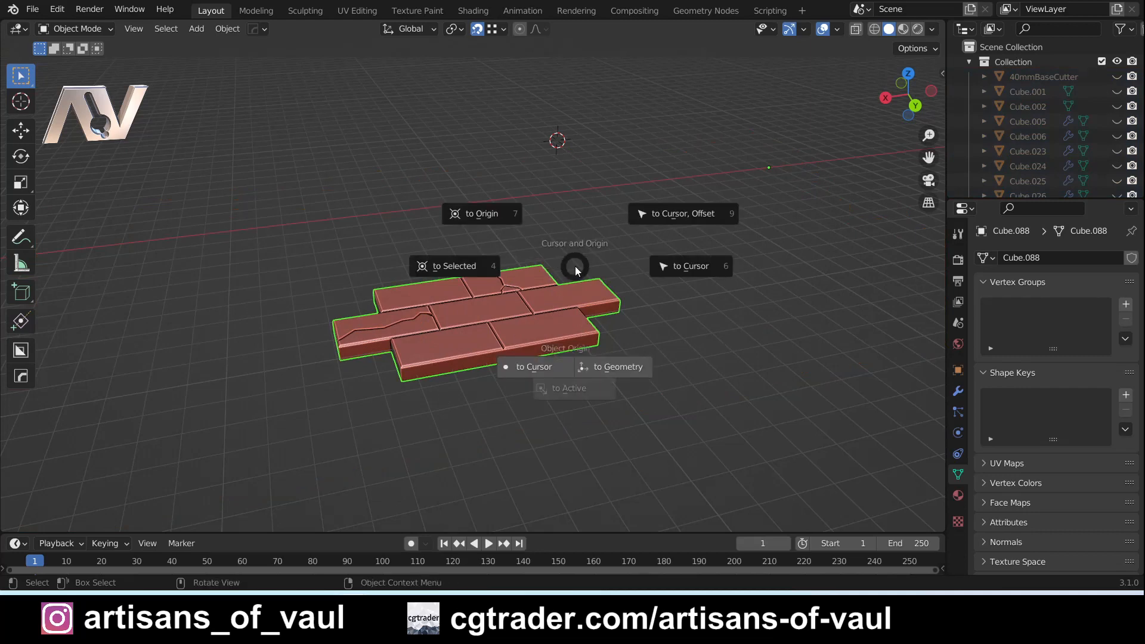
{"action": "left_click", "coordinate": [618, 366]}
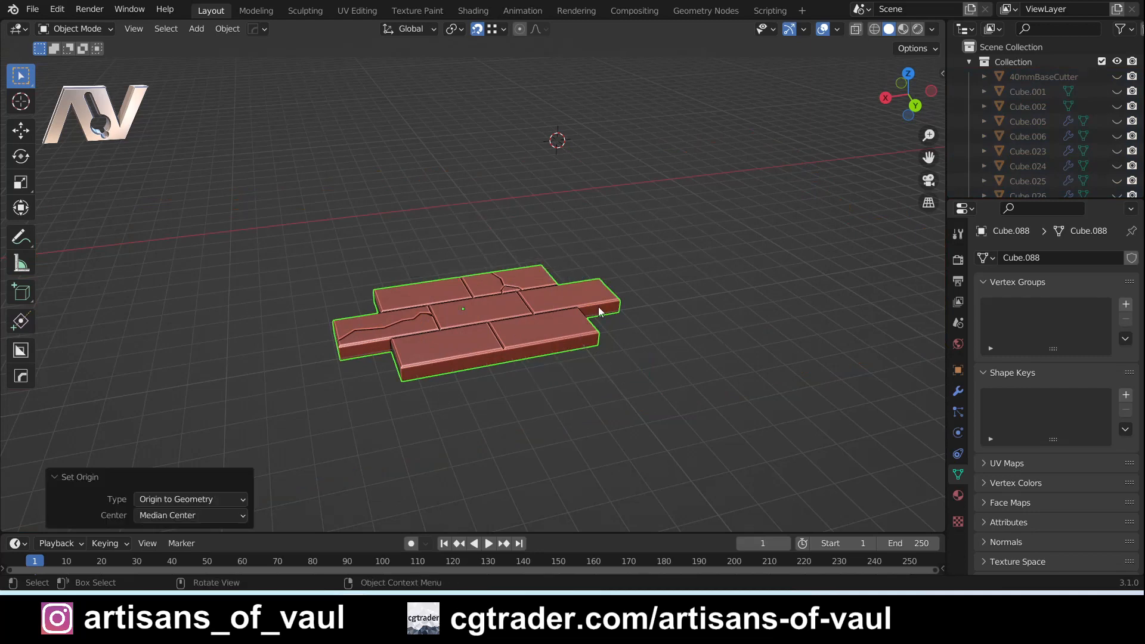
{"action": "key", "text": "shift+ctrl+c"}
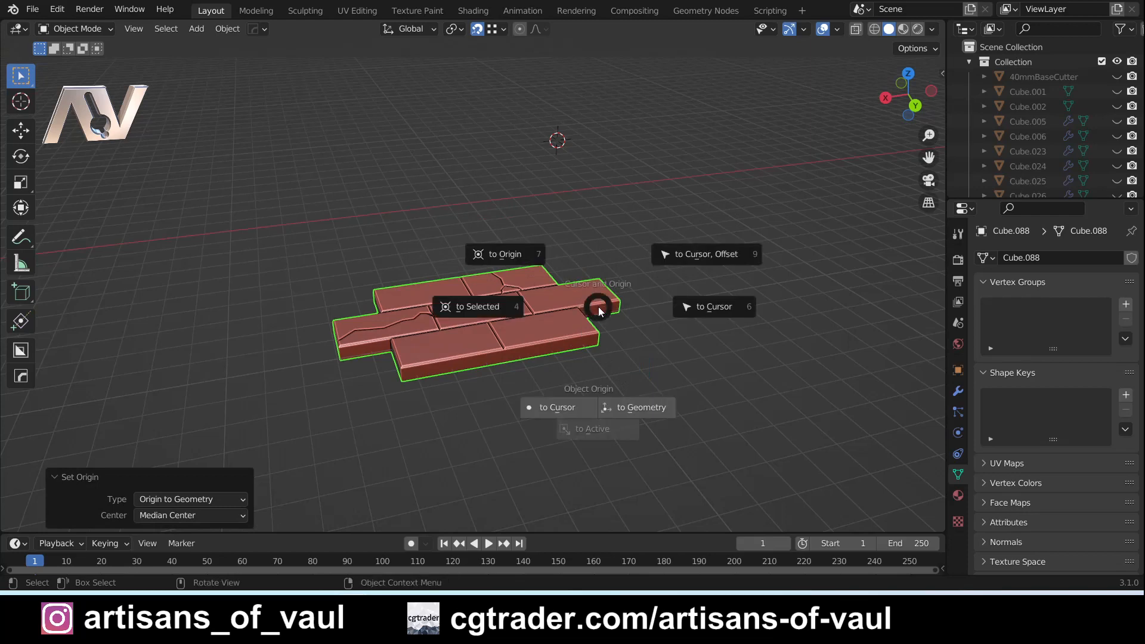
{"action": "left_click", "coordinate": [478, 306]}
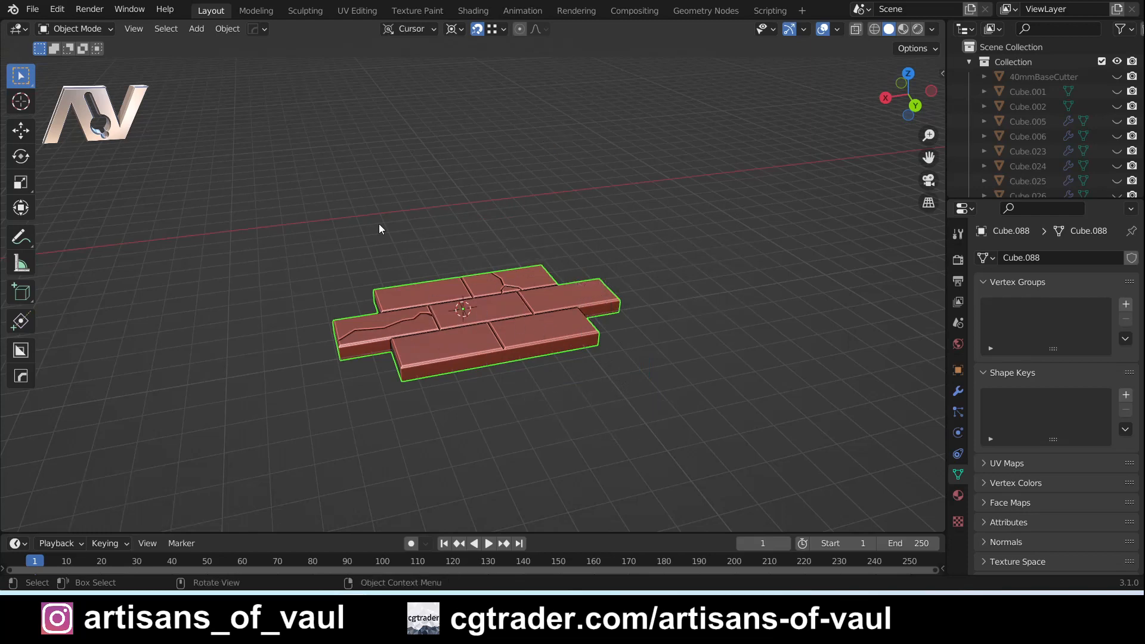
{"action": "left_click", "coordinate": [418, 259]}
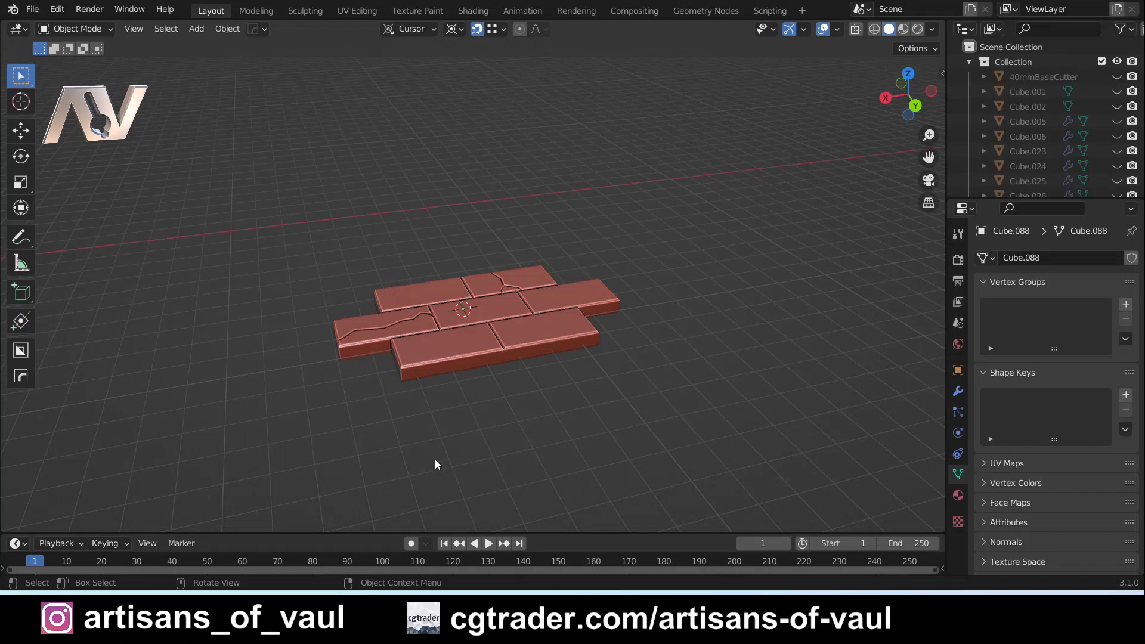
Step: Add a cube at the 3D cursor and scale it up by about 19.8 to span the central bricks
{"action": "middle_click_drag", "start_coordinate": [435, 460], "coordinate": [470, 428]}
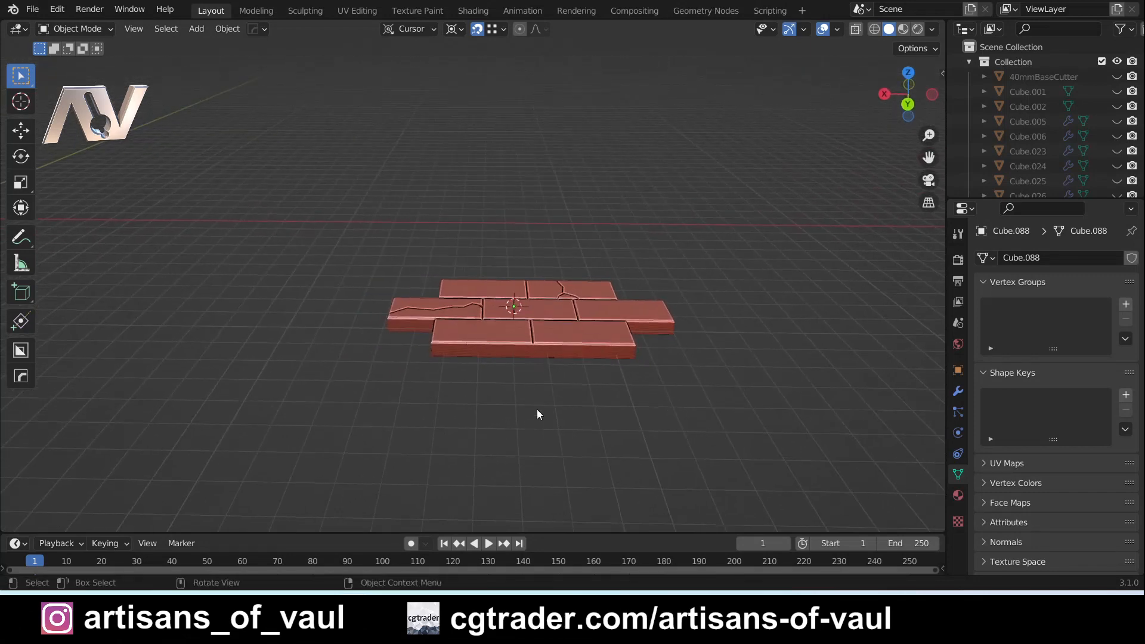
{"action": "key", "text": "shift+a"}
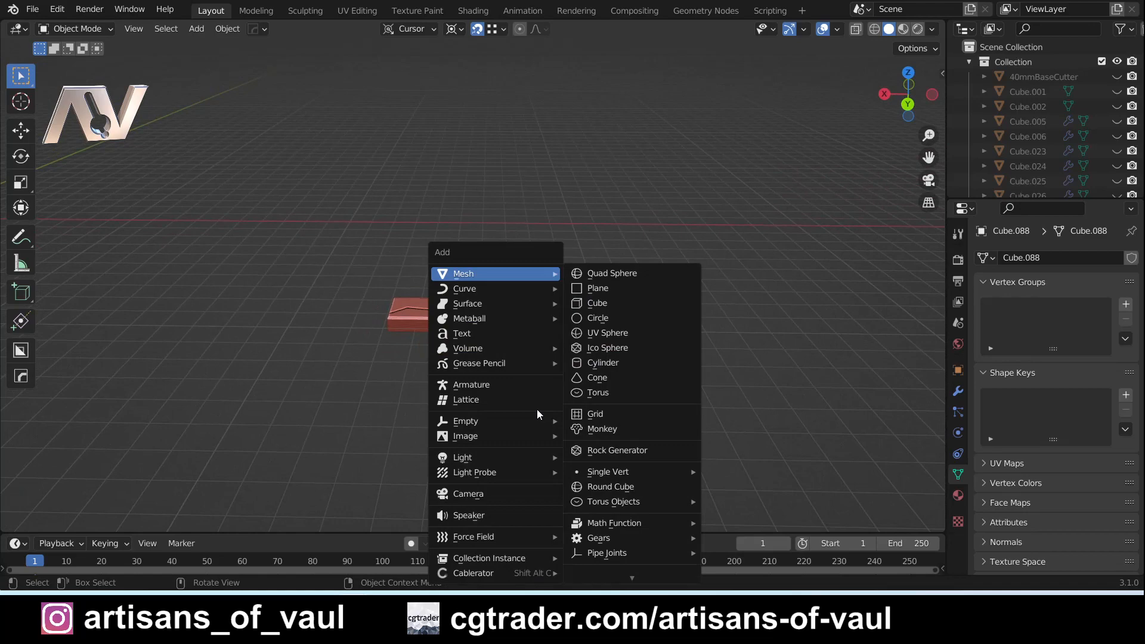
{"action": "left_click", "coordinate": [606, 303]}
{"action": "scroll", "coordinate": [605, 303], "scroll_direction": "up", "scroll_amount": 3}
{"action": "middle_click_drag", "start_coordinate": [570, 334], "coordinate": [463, 312], "text": "shift"}
{"action": "middle_click_drag", "start_coordinate": [555, 272], "coordinate": [556, 316]}
{"action": "key", "text": "s"}
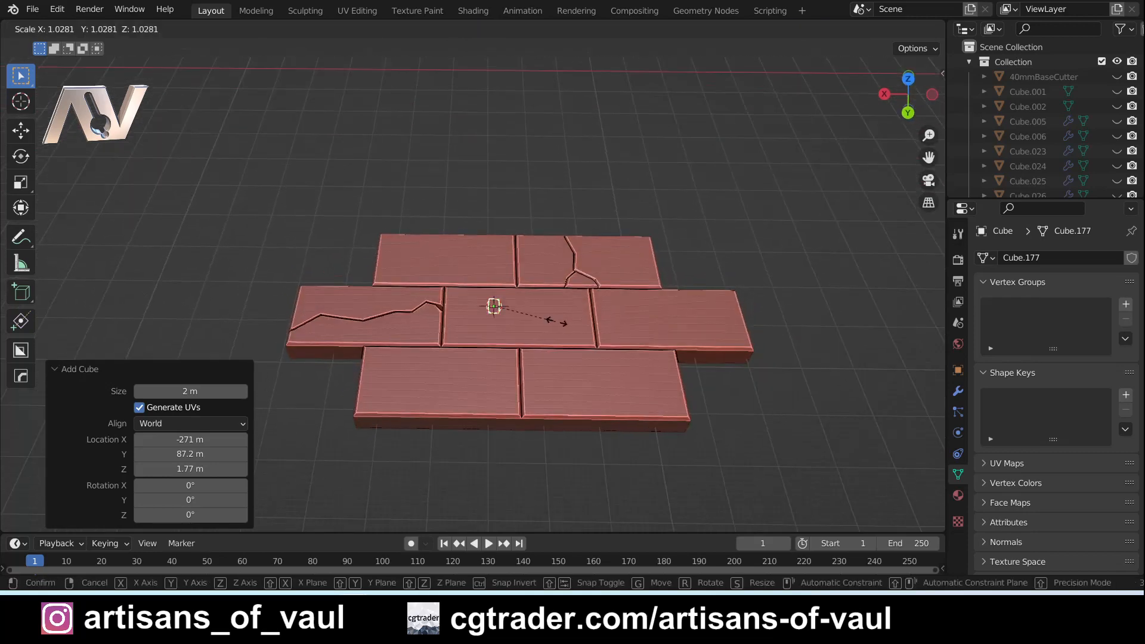
{"action": "left_click", "coordinate": [683, 251]}
Step: Flatten the cube into a thin slab by scaling it to about 0.103 along Z
{"action": "middle_click_drag", "start_coordinate": [419, 375], "coordinate": [479, 281]}
{"action": "key", "text": "s"}
{"action": "key", "text": "z"}
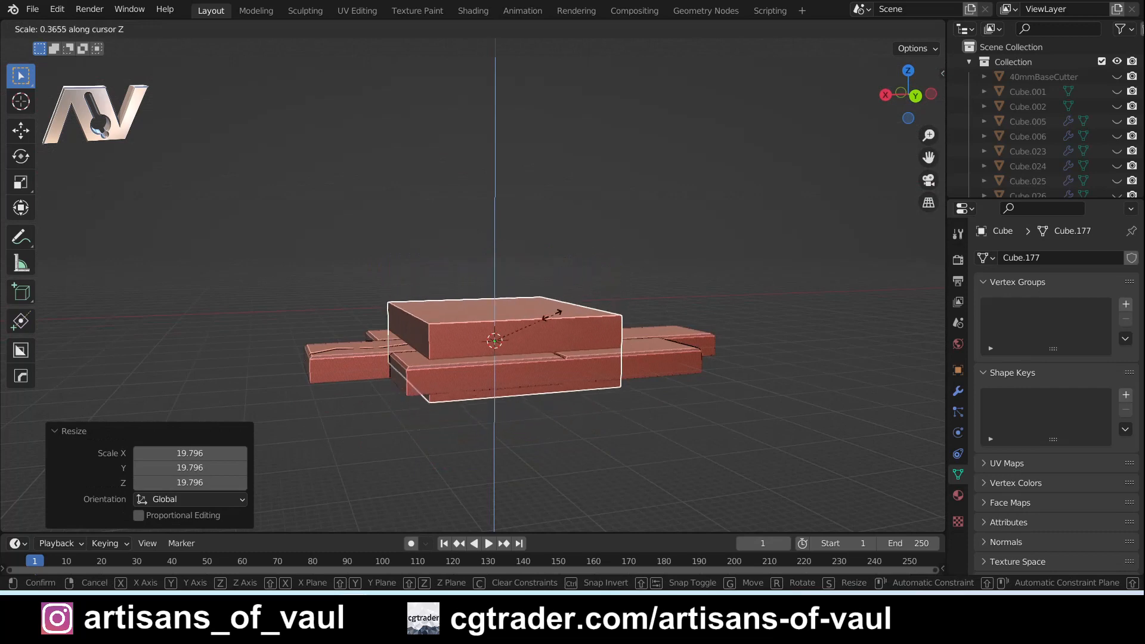
{"action": "left_click", "coordinate": [480, 323]}
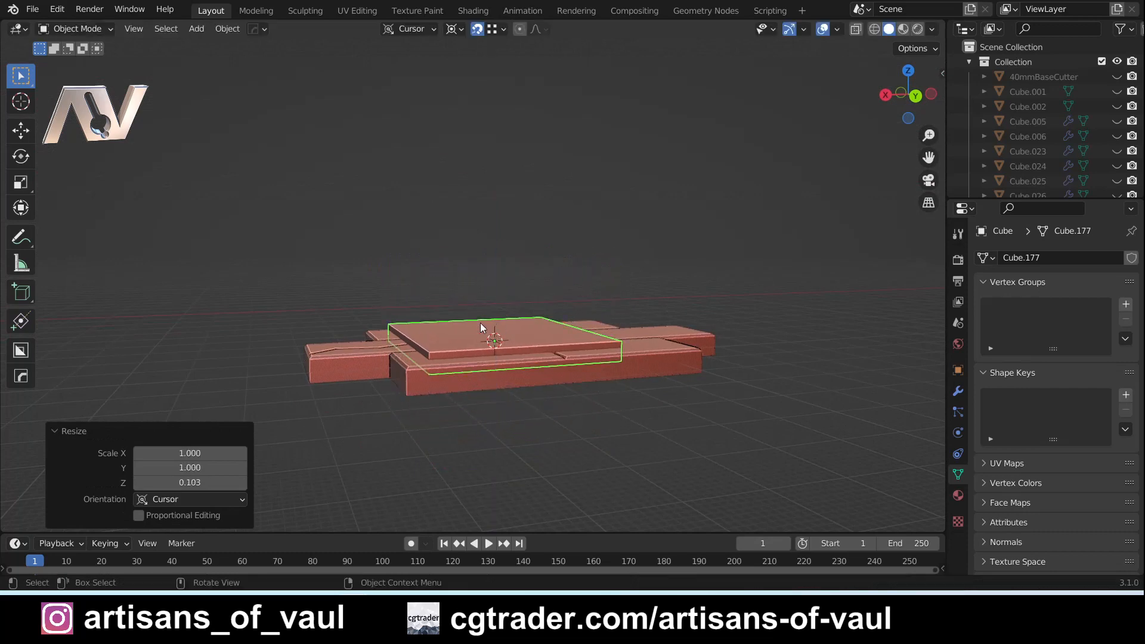
{"action": "middle_click_drag", "start_coordinate": [480, 323], "coordinate": [557, 235]}
Step: In Edit Mode, subdivide only the slab's upper face with one cut, repeating the subdivision several times to form a dense grid
{"action": "scroll", "coordinate": [467, 273], "scroll_direction": "up", "scroll_amount": 1}
{"action": "key", "text": "ctrl+Tab"}
{"action": "left_click", "coordinate": [656, 234]}
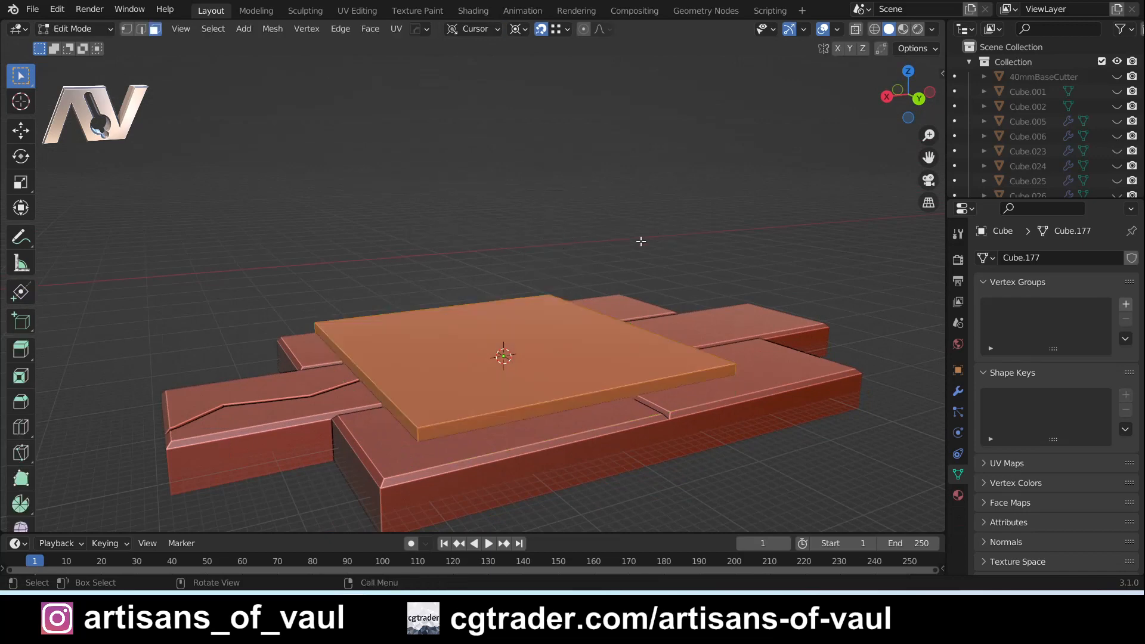
{"action": "key", "text": "alt+a"}
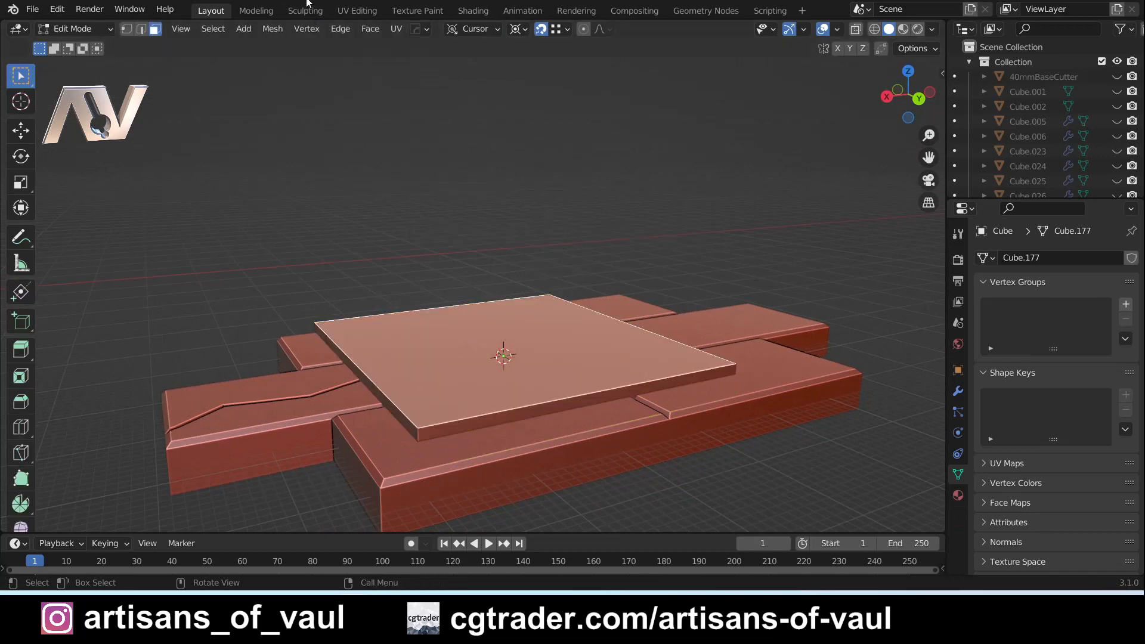
{"action": "left_click", "coordinate": [337, 31]}
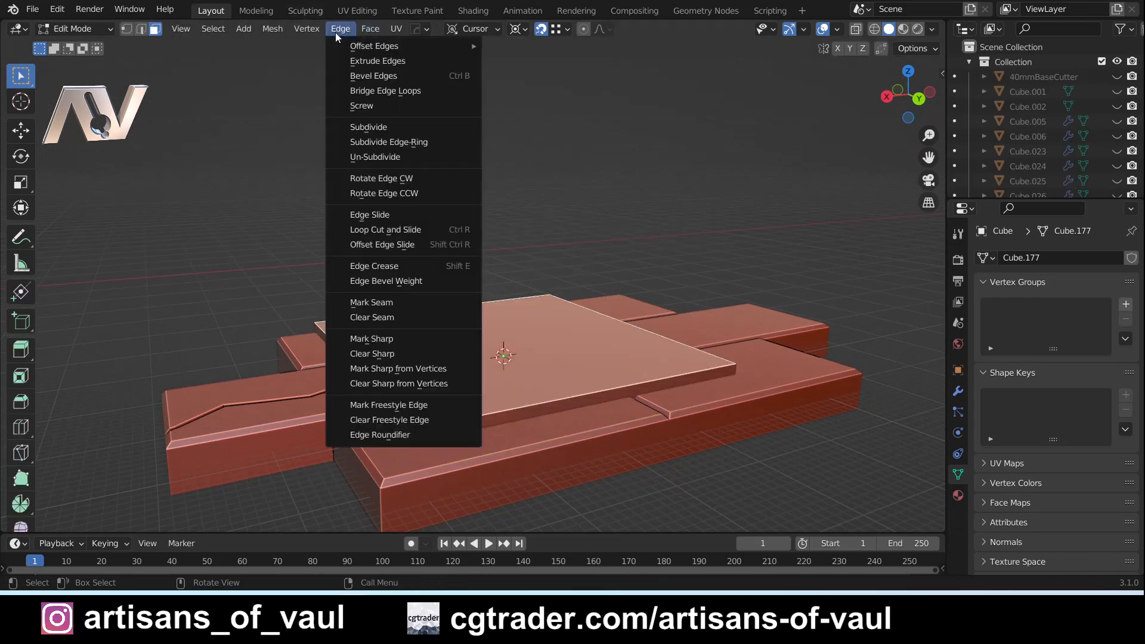
{"action": "left_click", "coordinate": [368, 126]}
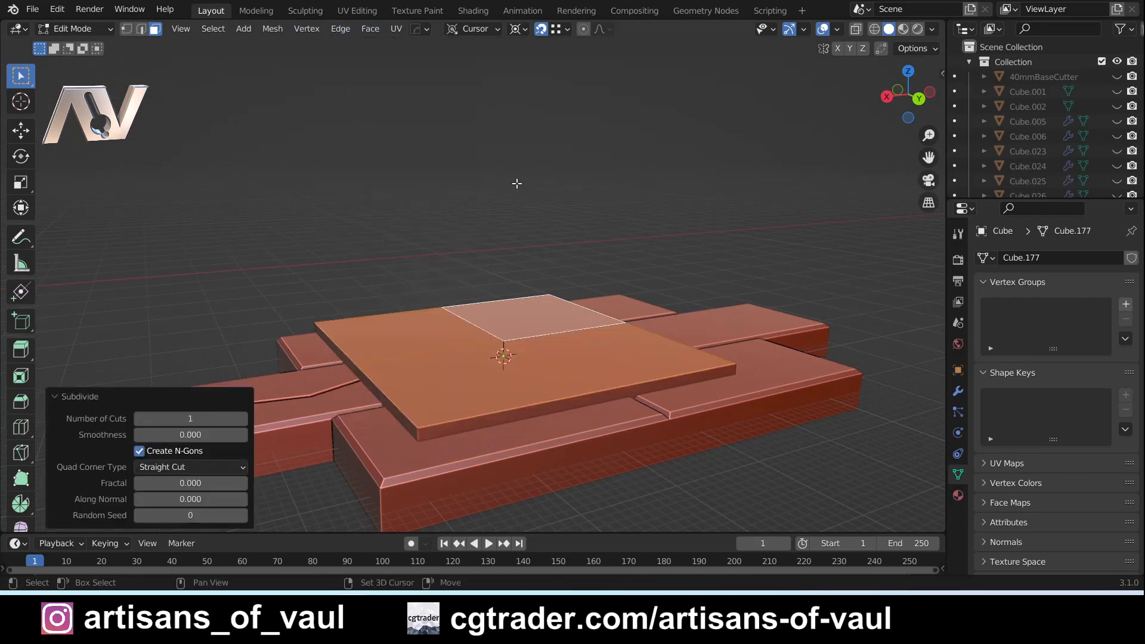
{"action": "key", "text": "shift+r"}
{"action": "key", "text": "shift+r"}
{"action": "key", "text": "shift+r"}
{"action": "key", "text": "shift+r"}
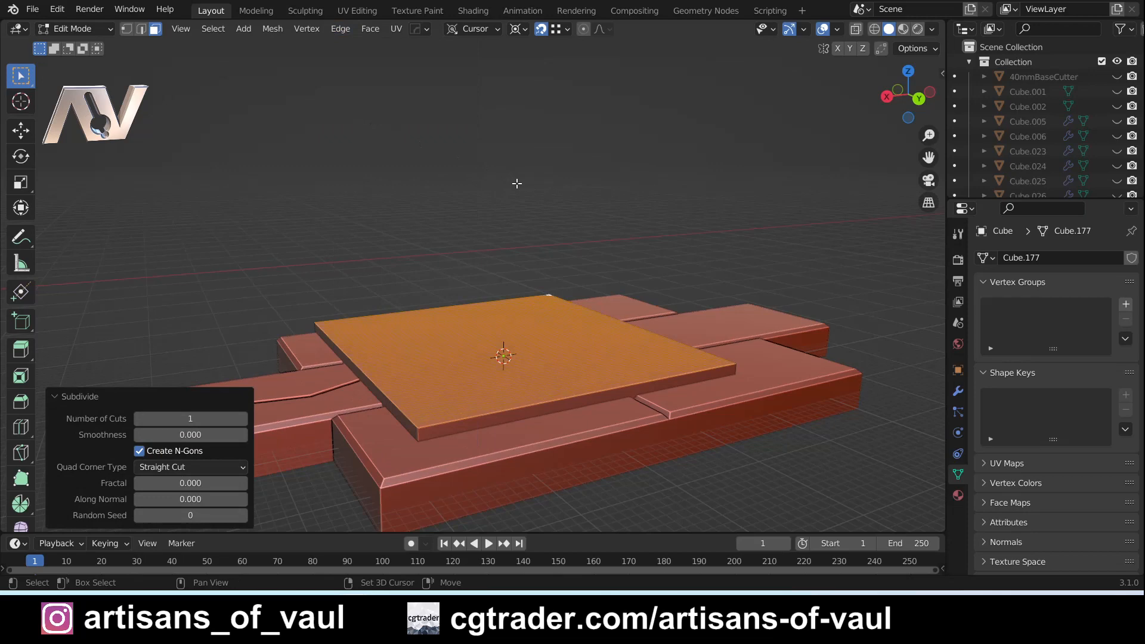
Step: Isolate the slab, hide its lower vertices so only the subdivided grid shows, and leave the isolated view
{"action": "scroll", "coordinate": [478, 273], "scroll_direction": "up", "scroll_amount": 5}
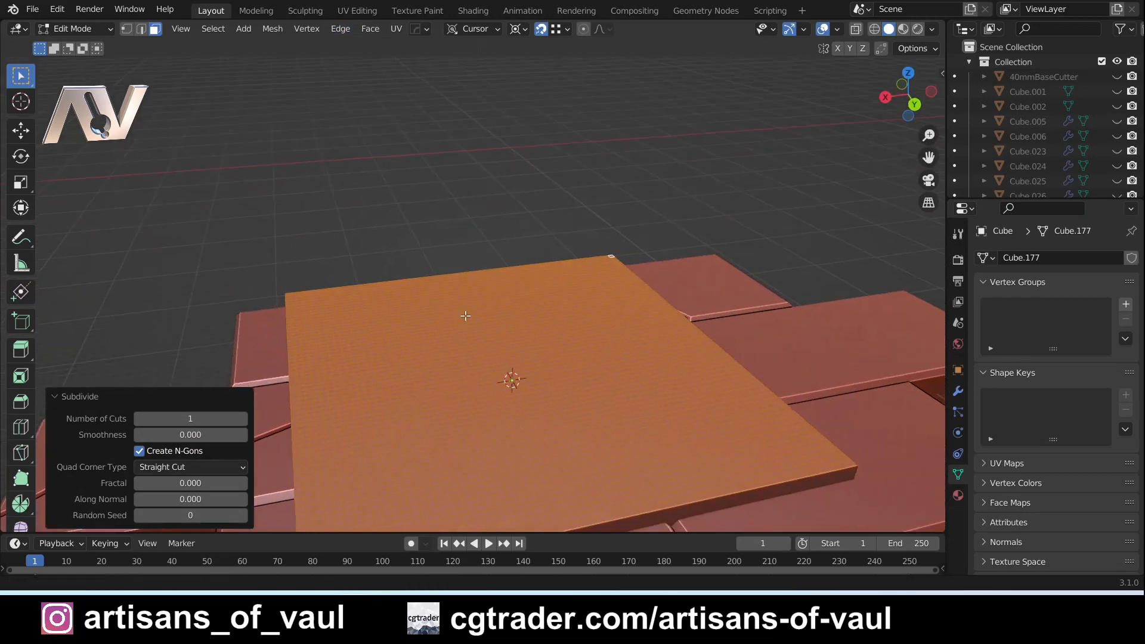
{"action": "middle_click_drag", "start_coordinate": [463, 315], "coordinate": [462, 272]}
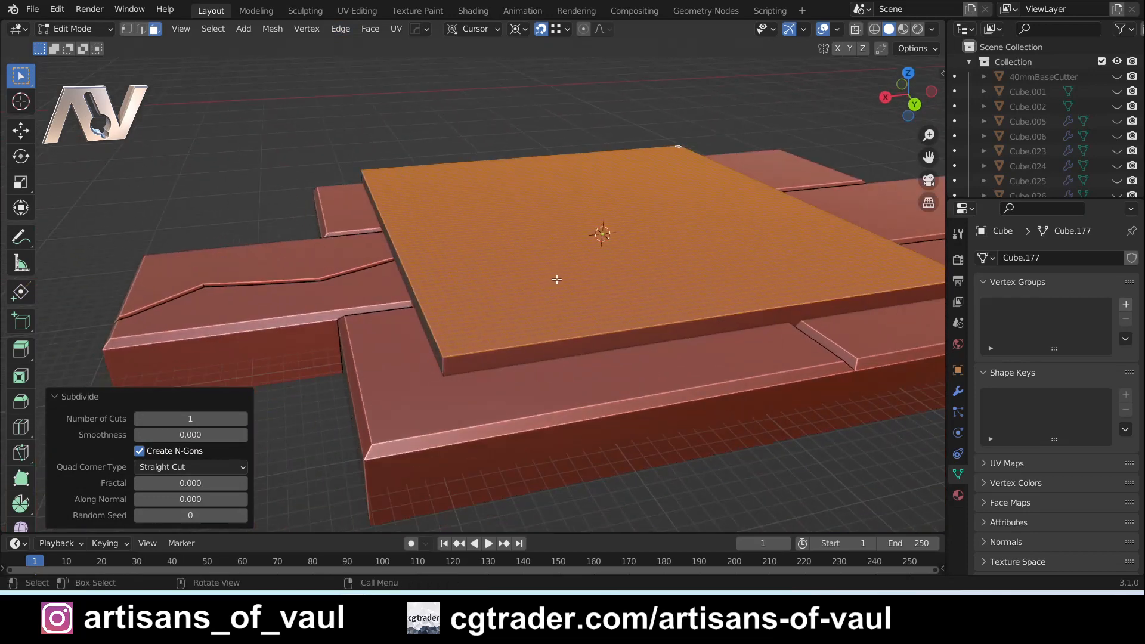
{"action": "key", "text": "KP_Divide"}
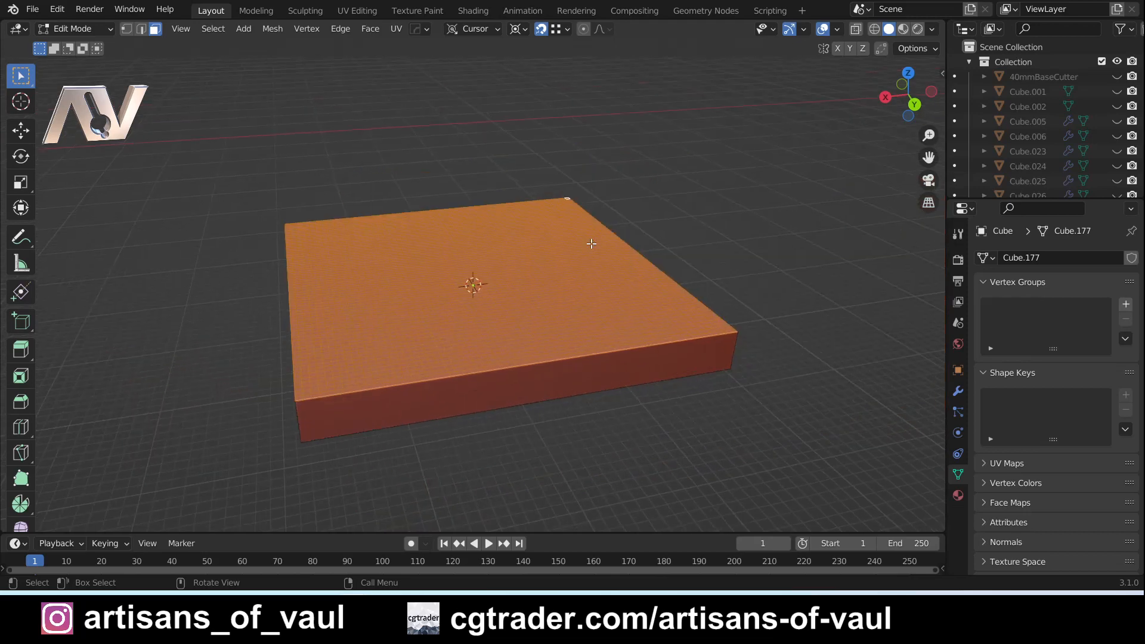
{"action": "key", "text": "ctrl+Tab"}
{"action": "left_click", "coordinate": [461, 250]}
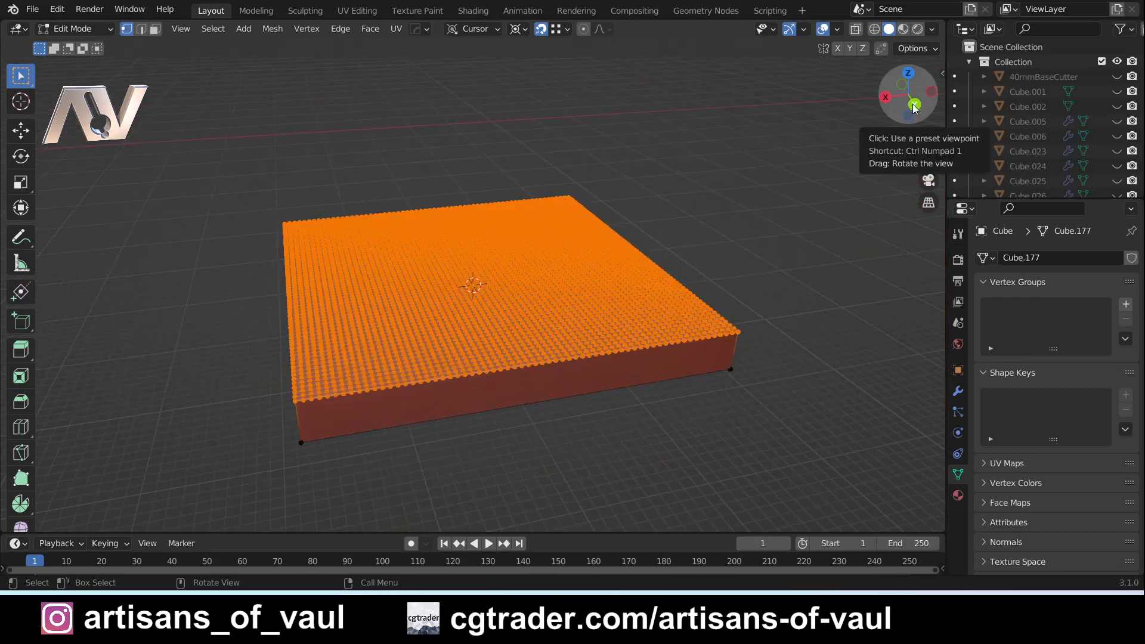
{"action": "left_click", "coordinate": [902, 84]}
{"action": "key", "text": "alt+z"}
{"action": "left_click_drag", "start_coordinate": [246, 292], "coordinate": [751, 337]}
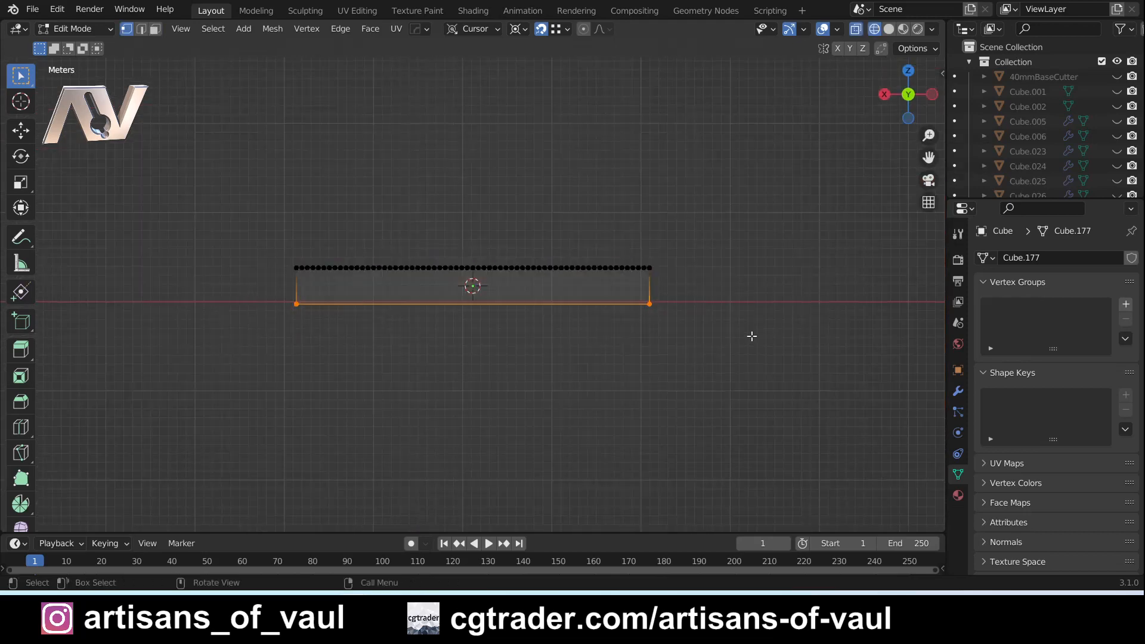
{"action": "key", "text": "h"}
{"action": "middle_click_drag", "start_coordinate": [663, 265], "coordinate": [646, 292]}
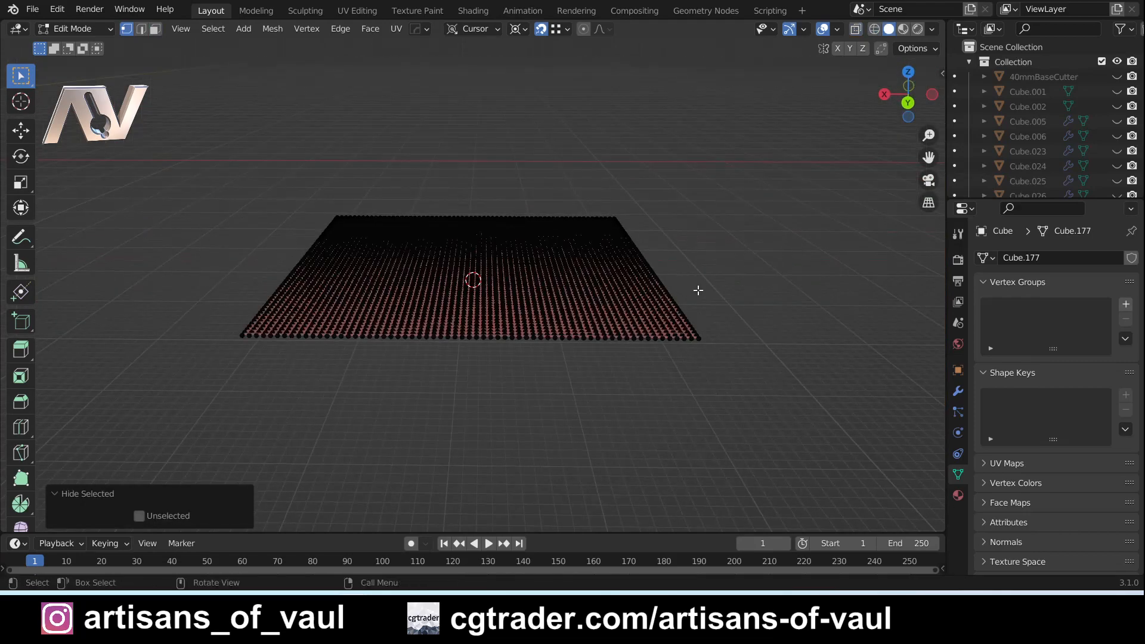
{"action": "key", "text": "KP_Divide"}
Step: Turn snapping off and enable proportional editing
{"action": "middle_click_drag", "start_coordinate": [582, 302], "coordinate": [478, 151]}
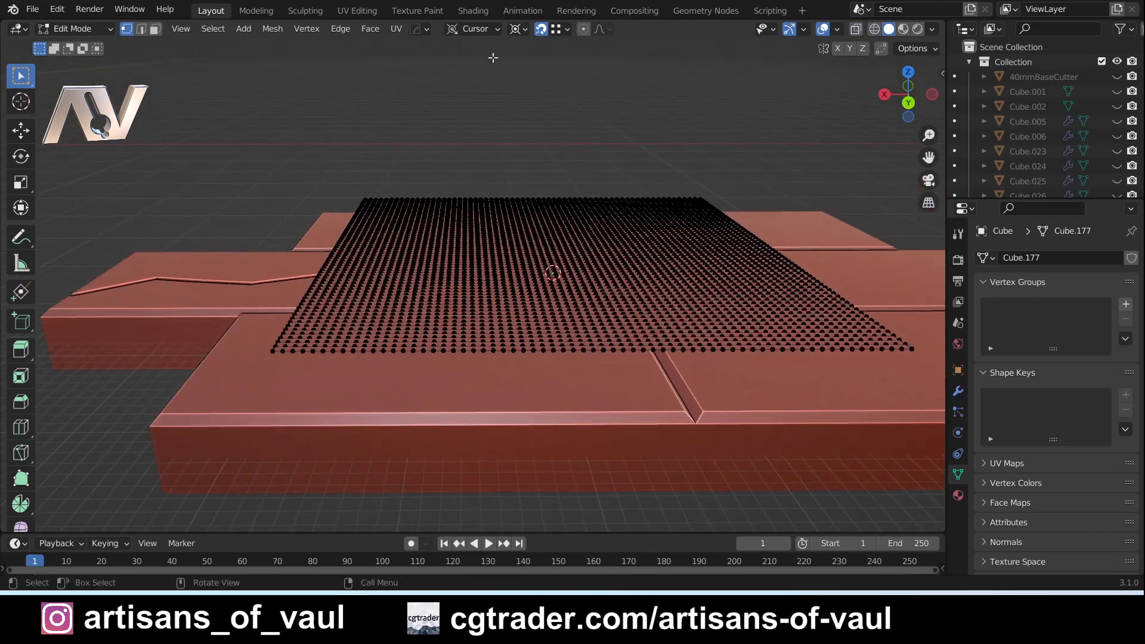
{"action": "left_click", "coordinate": [539, 28]}
{"action": "left_click", "coordinate": [584, 28]}
{"action": "middle_click_drag", "start_coordinate": [575, 215], "coordinate": [577, 266]}
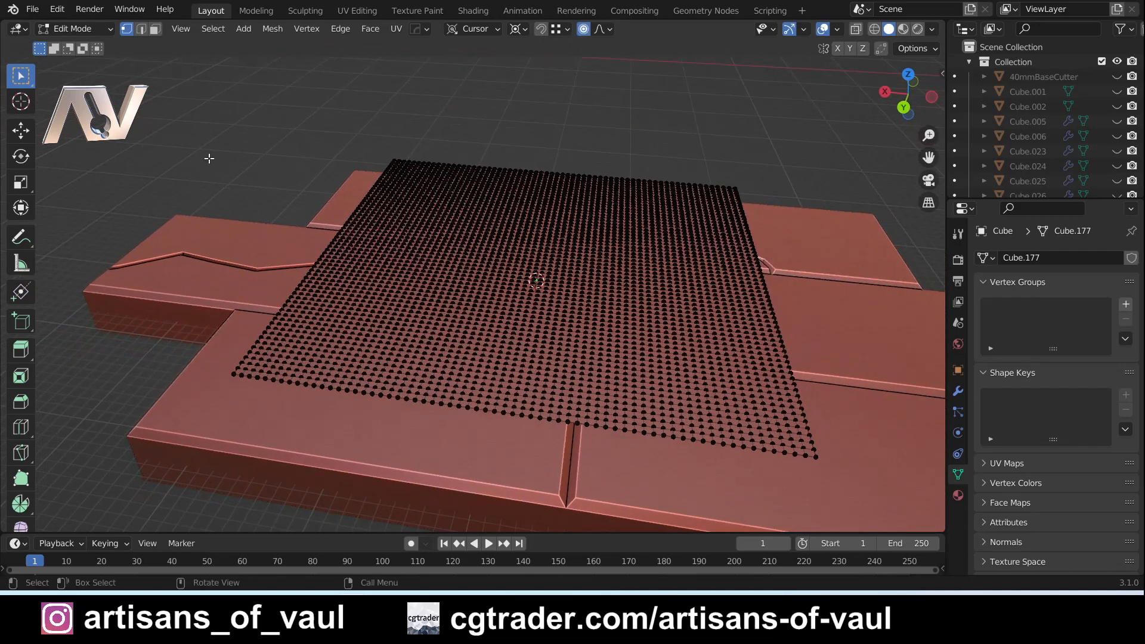
Step: Circle-select two small vertex patches on the grid and raise them about 3 m along Z with a proportional size of about 8.95 m
{"action": "key", "text": "c"}
{"action": "left_click", "coordinate": [638, 247]}
{"action": "left_click_drag", "start_coordinate": [463, 289], "coordinate": [472, 254]}
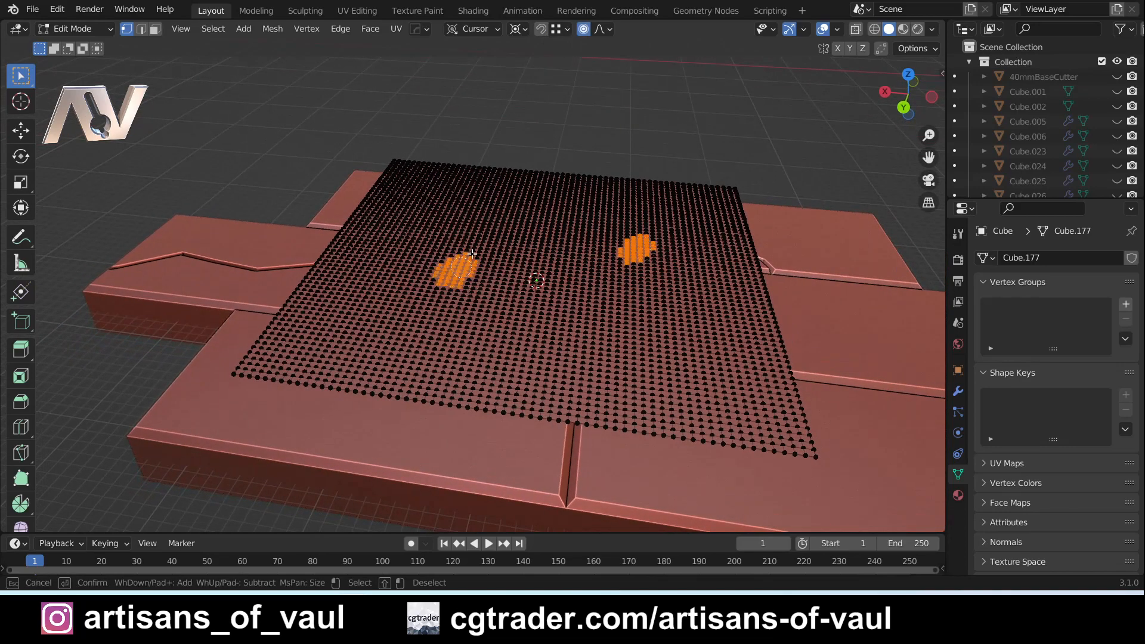
{"action": "key", "text": "Escape"}
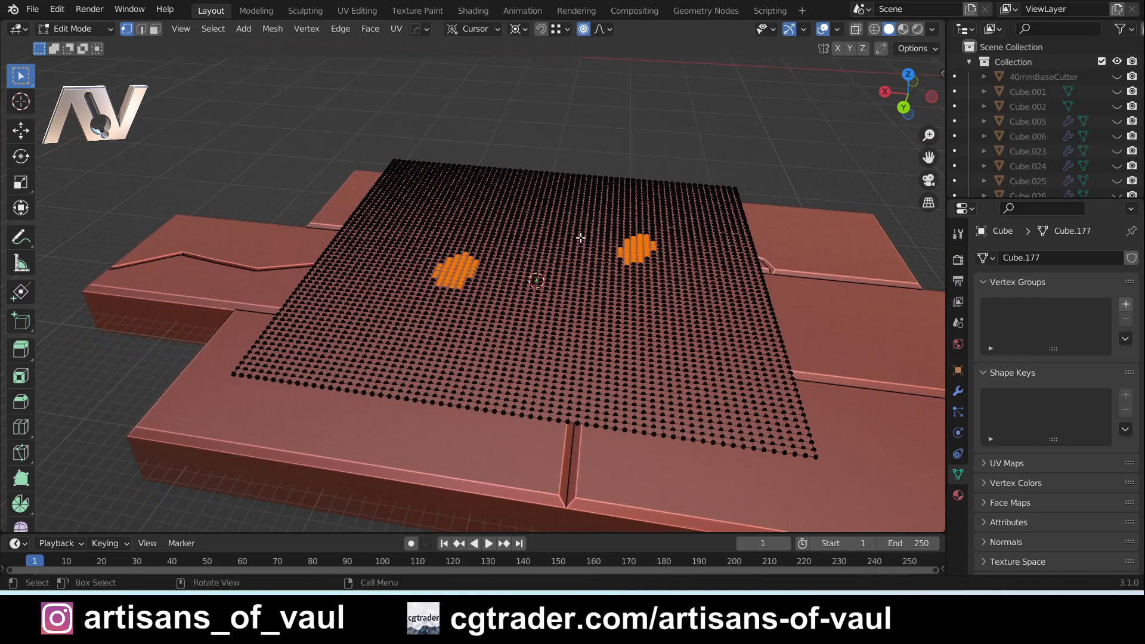
{"action": "key", "text": "g"}
{"action": "key", "text": "z"}
{"action": "scroll", "coordinate": [585, 220], "scroll_direction": "down", "scroll_amount": 15}
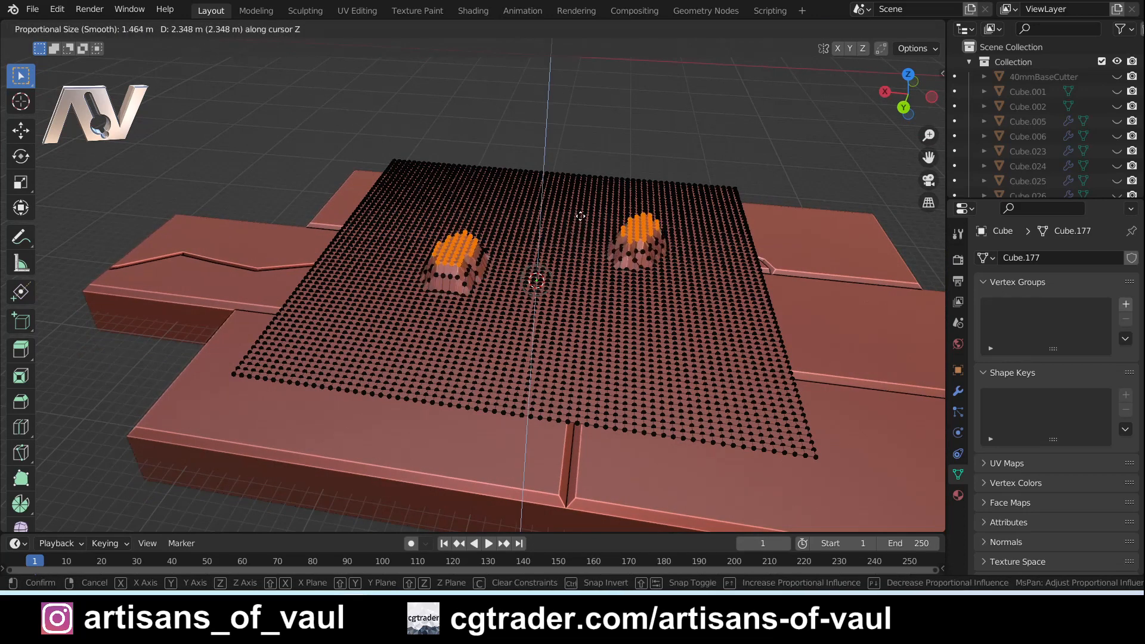
{"action": "scroll", "coordinate": [590, 209], "scroll_direction": "down", "scroll_amount": 5}
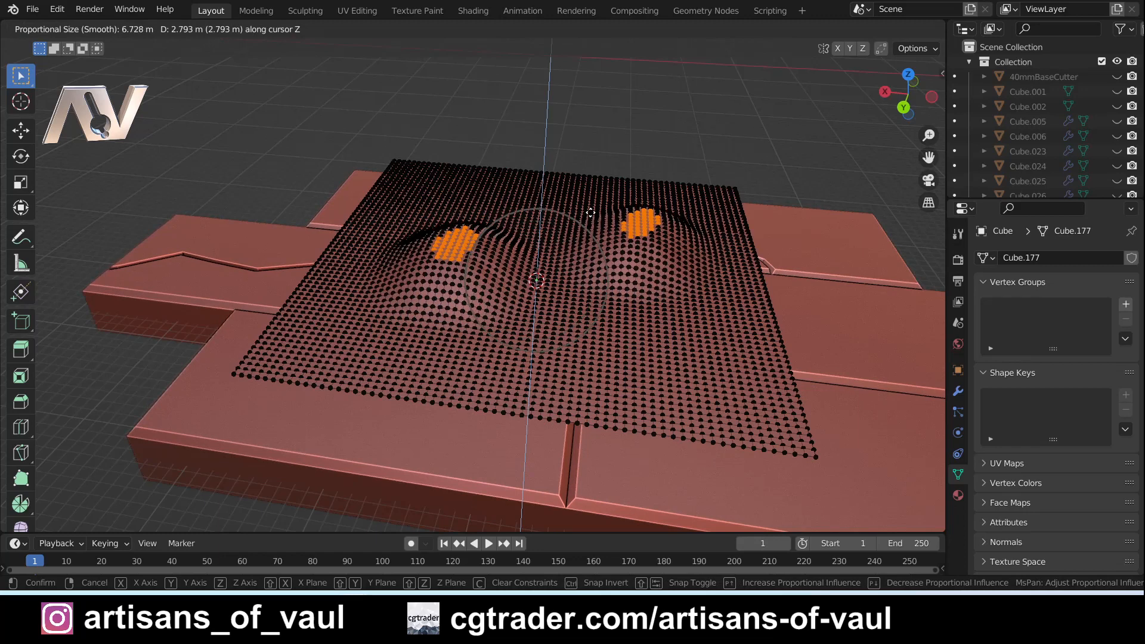
{"action": "scroll", "coordinate": [589, 203], "scroll_direction": "down", "scroll_amount": 3}
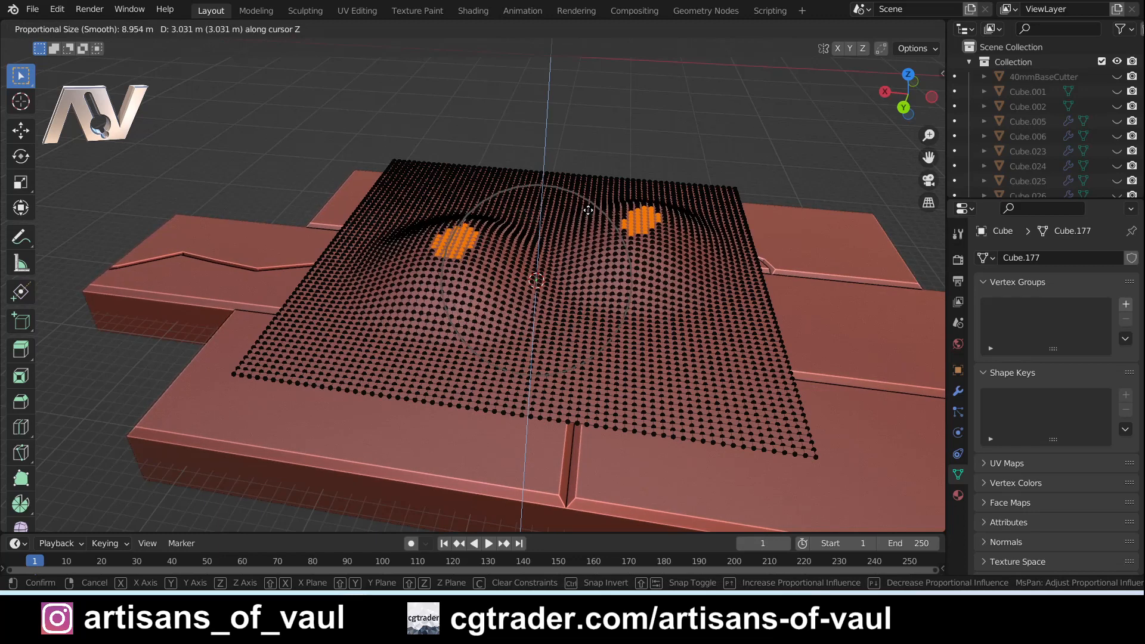
{"action": "left_click", "coordinate": [588, 210]}
Step: Select a patch of vertices behind and between the two mounds, grow it three times, raise it along Z, and return to Object Mode
{"action": "left_click_drag", "start_coordinate": [545, 203], "coordinate": [563, 220]}
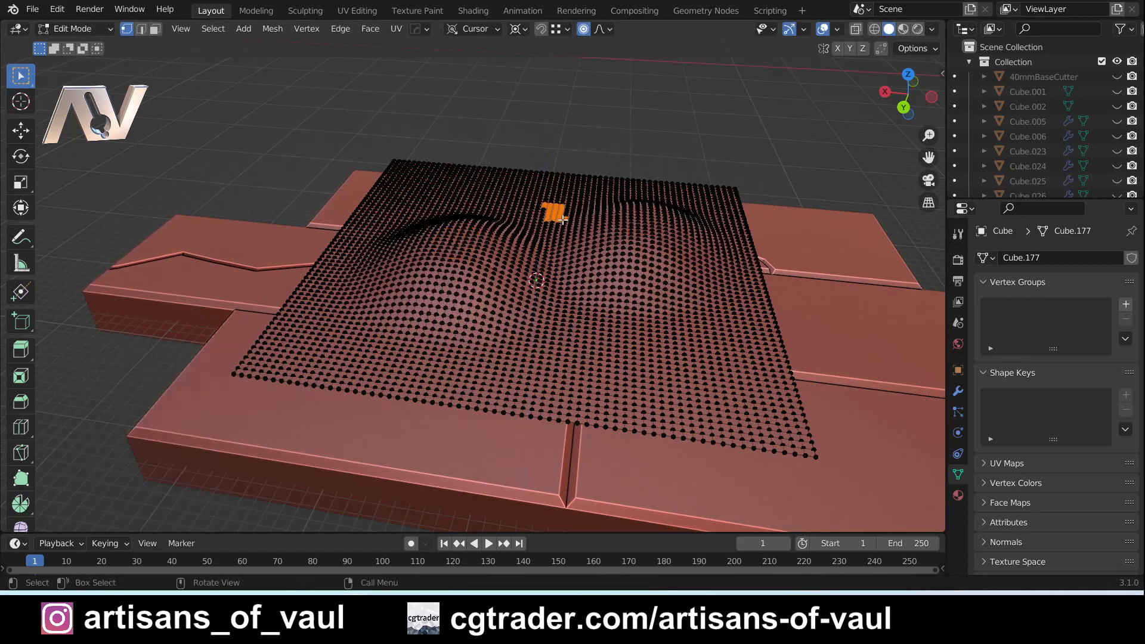
{"action": "key", "text": "ctrl+KP_Add"}
{"action": "key", "text": "ctrl+KP_Add"}
{"action": "key", "text": "ctrl+KP_Add"}
{"action": "key", "text": "g"}
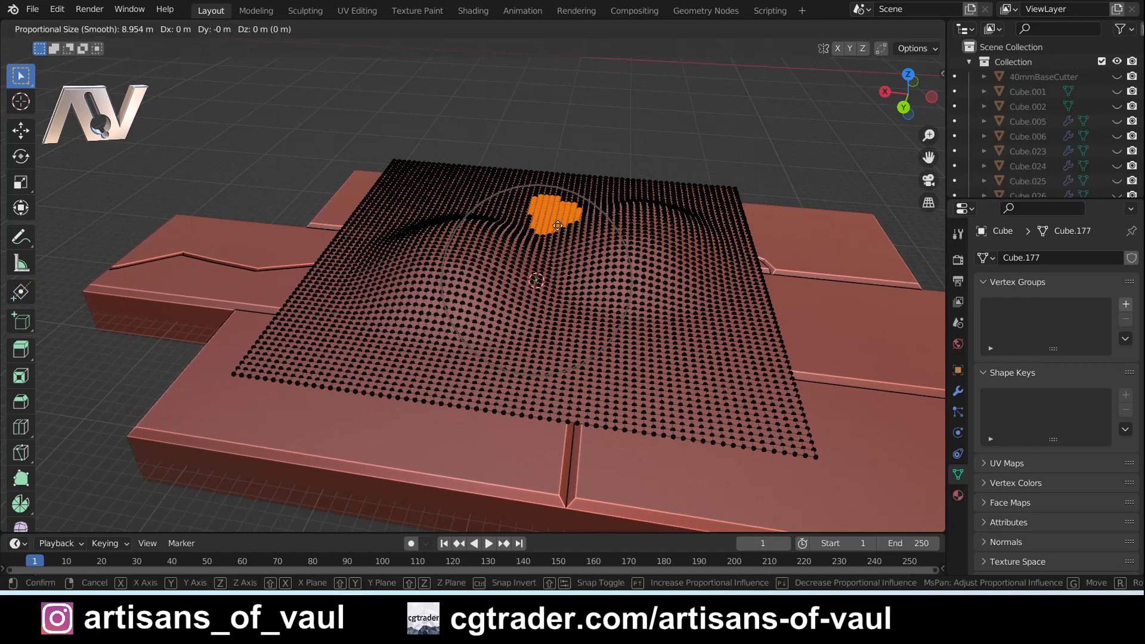
{"action": "key", "text": "z"}
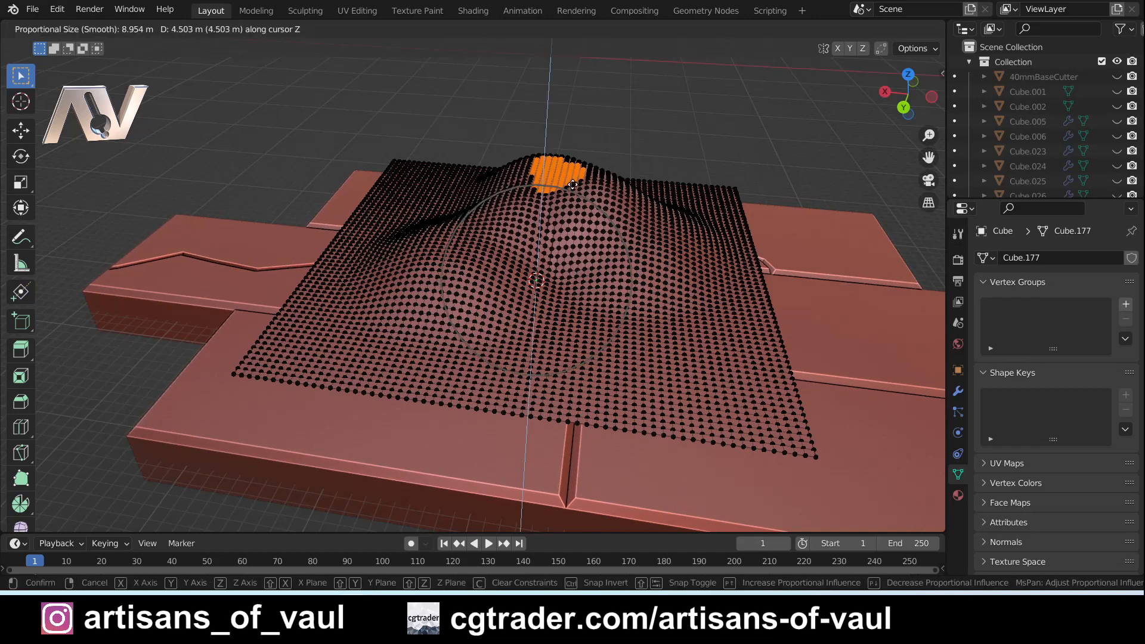
{"action": "left_click", "coordinate": [544, 162]}
{"action": "key", "text": "Tab"}
{"action": "left_click", "coordinate": [544, 91]}
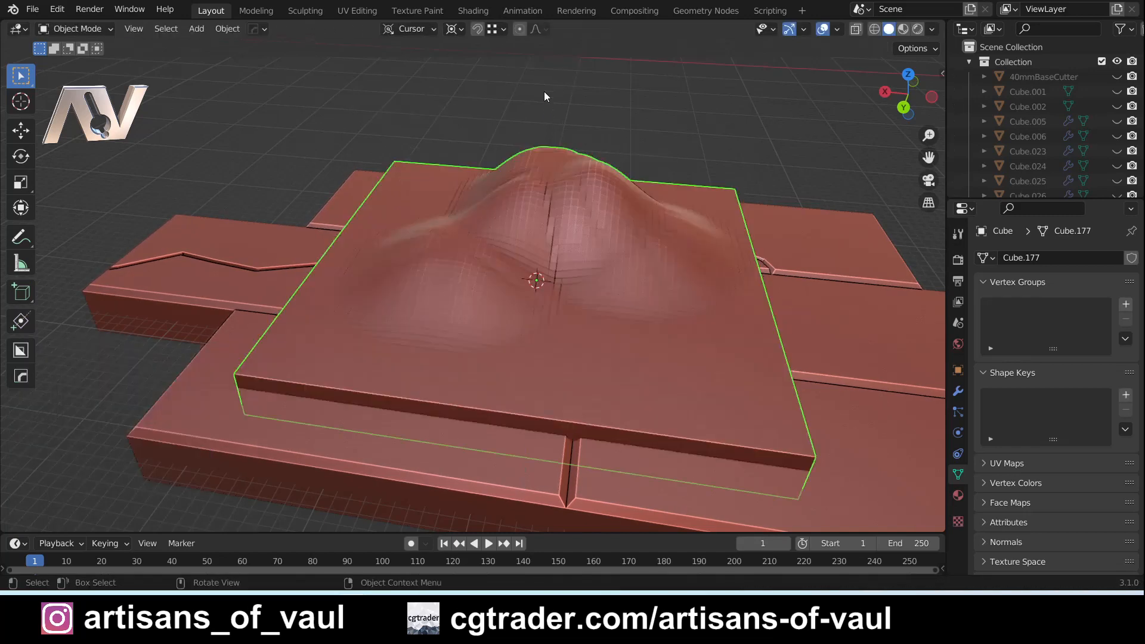
Step: Lower the slab about 3.27 m along Z so its flat surface sinks beneath the bricks
{"action": "middle_click_drag", "start_coordinate": [544, 92], "coordinate": [590, 156]}
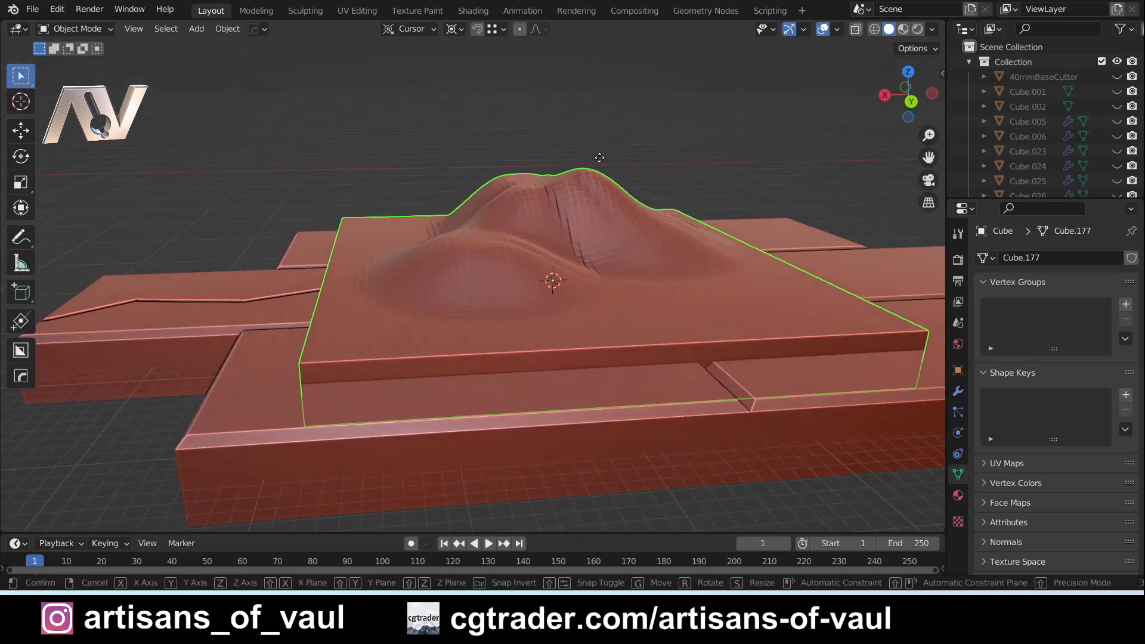
{"action": "key", "text": "g"}
{"action": "key", "text": "z"}
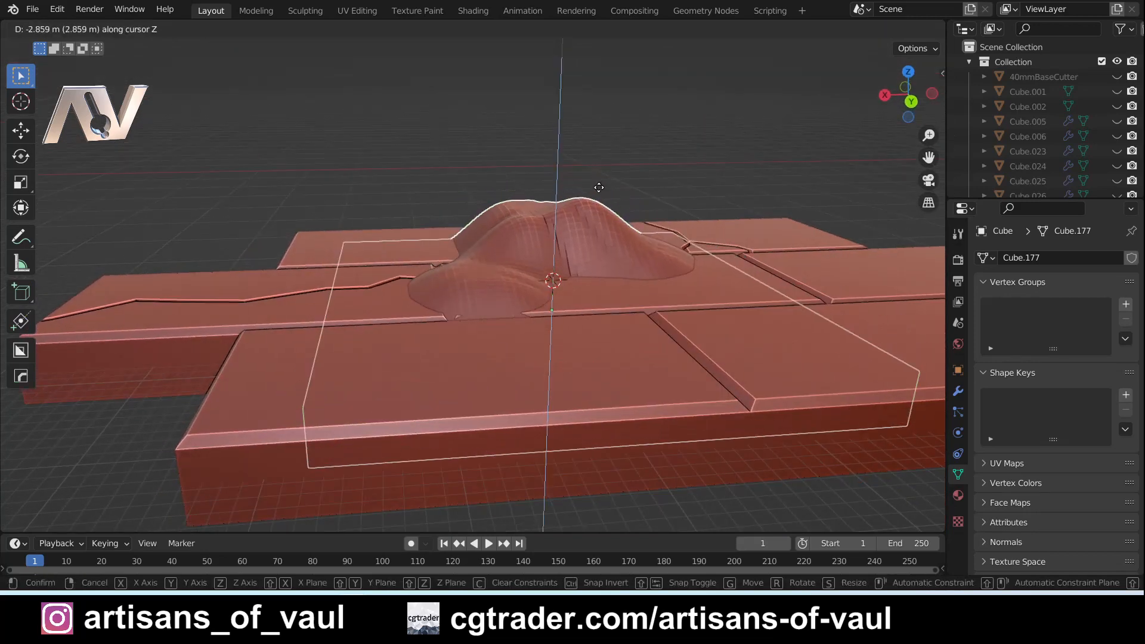
{"action": "left_click", "coordinate": [594, 182]}
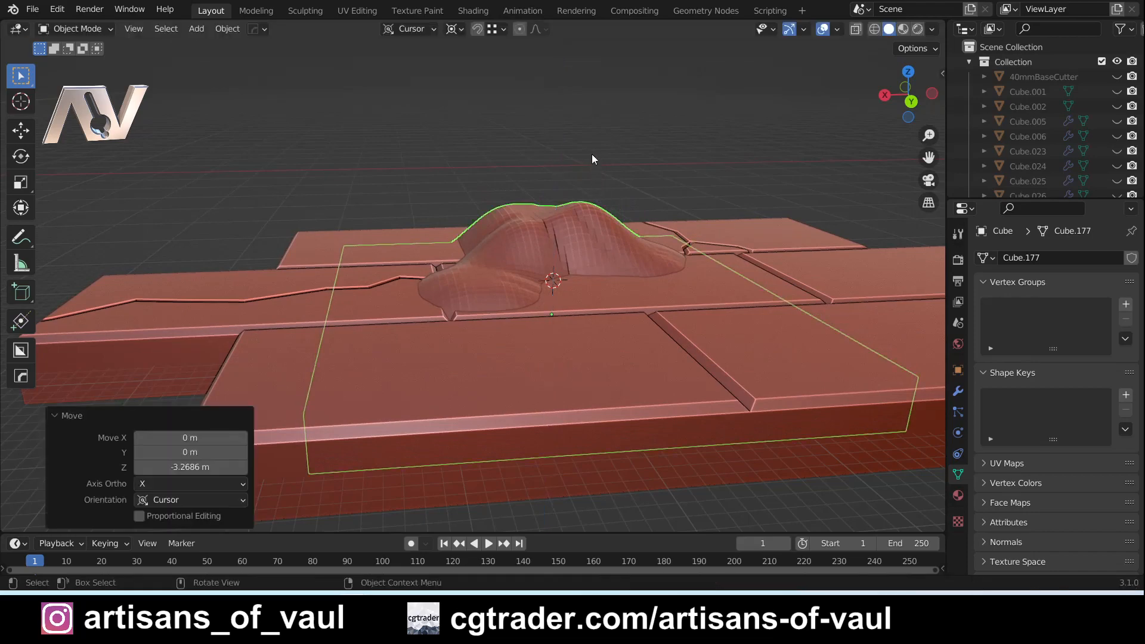
Step: Raise the slab about 1.3 m along Z so the mounds cover more of the bricks
{"action": "middle_click_drag", "start_coordinate": [593, 183], "coordinate": [534, 223]}
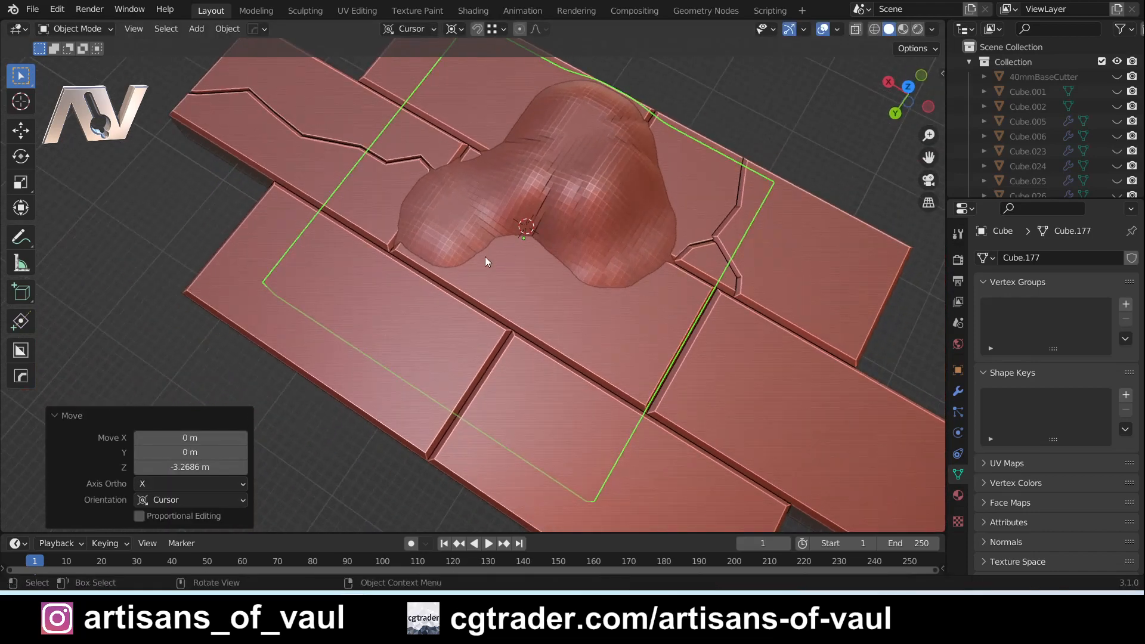
{"action": "middle_click_drag", "start_coordinate": [485, 259], "coordinate": [242, 191]}
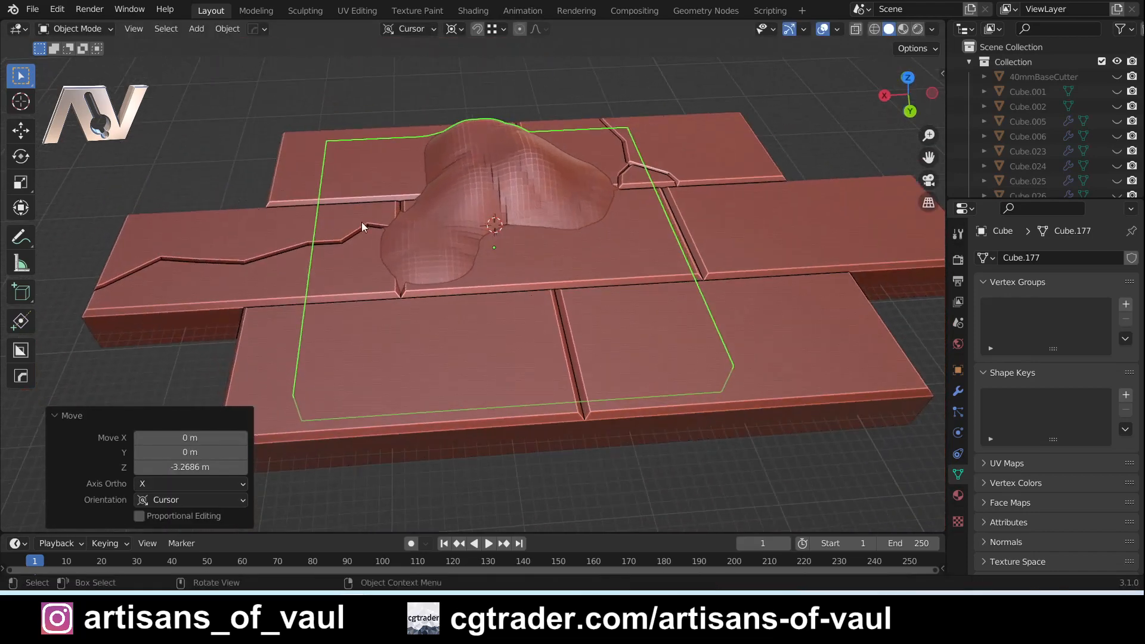
{"action": "middle_click_drag", "start_coordinate": [429, 277], "coordinate": [482, 321]}
{"action": "scroll", "coordinate": [481, 321], "scroll_direction": "up", "scroll_amount": 3}
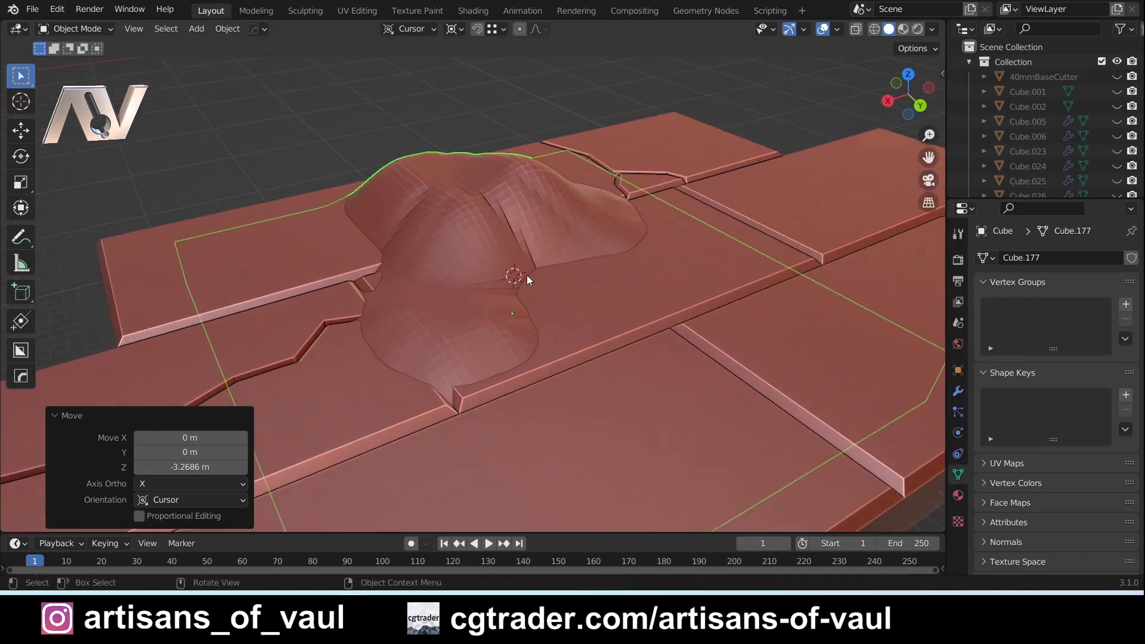
{"action": "key", "text": "g"}
{"action": "key", "text": "z"}
{"action": "key", "text": "z"}
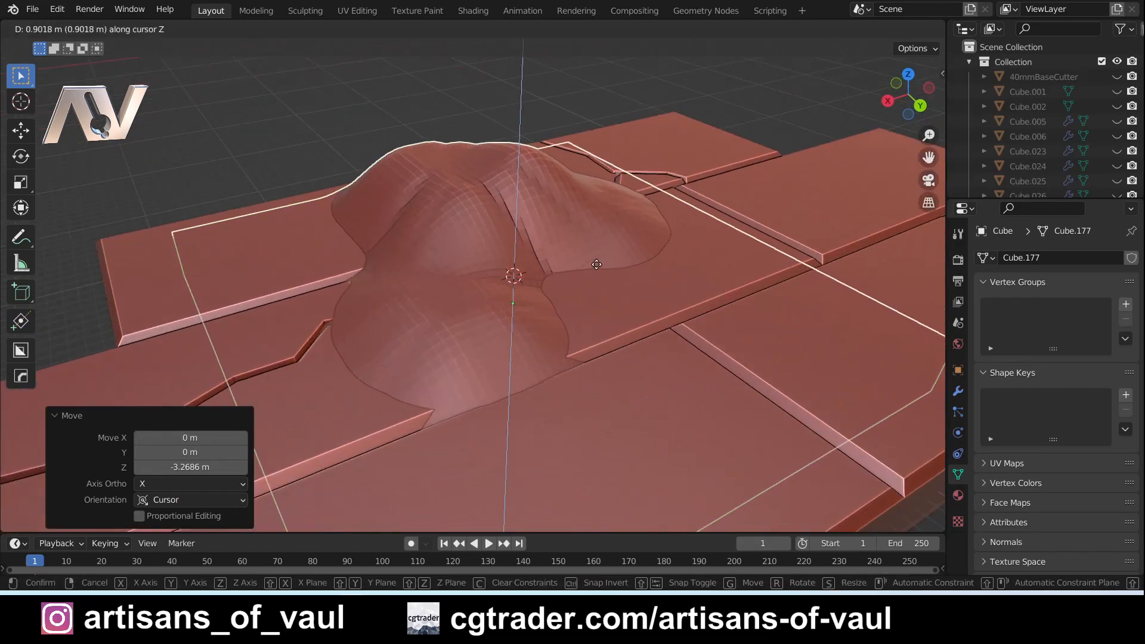
{"action": "mouse_move", "coordinate": [599, 259]}
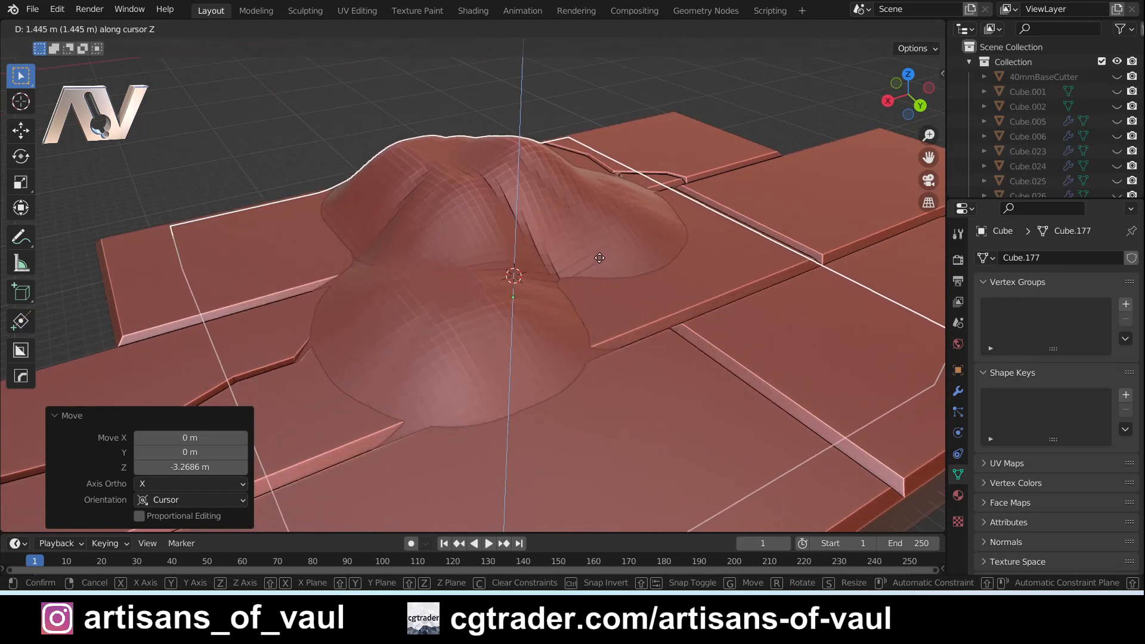
{"action": "left_click", "coordinate": [598, 259]}
Step: Unhide 40mmBaseCutter and check the mounds' placement against its outline
{"action": "middle_click_drag", "start_coordinate": [486, 250], "coordinate": [430, 261]}
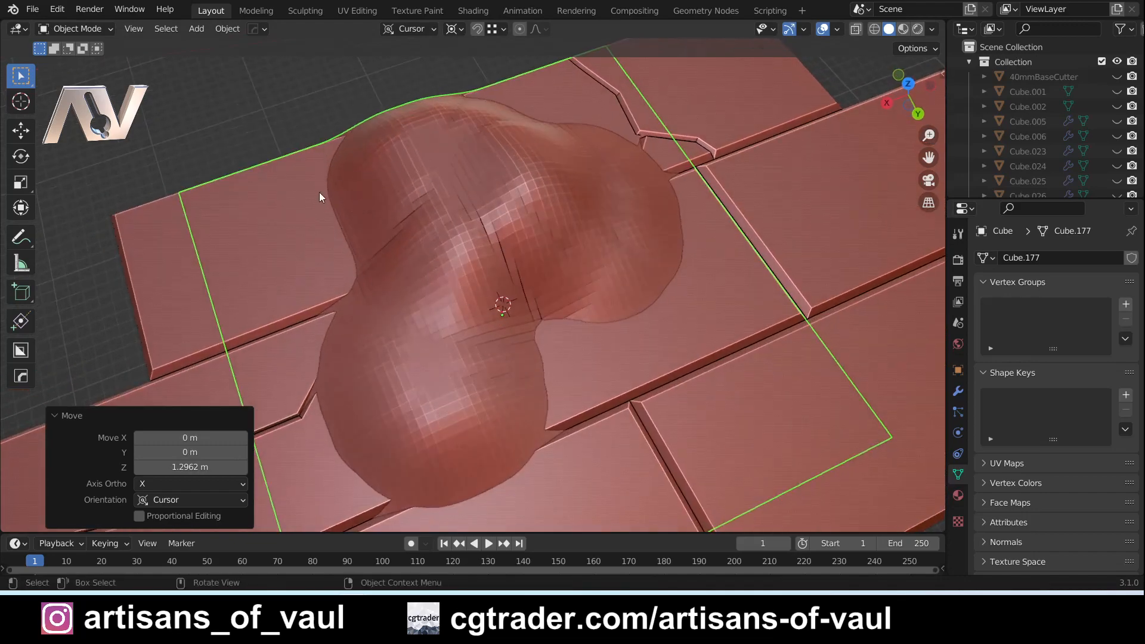
{"action": "middle_click_drag", "start_coordinate": [319, 193], "coordinate": [519, 279]}
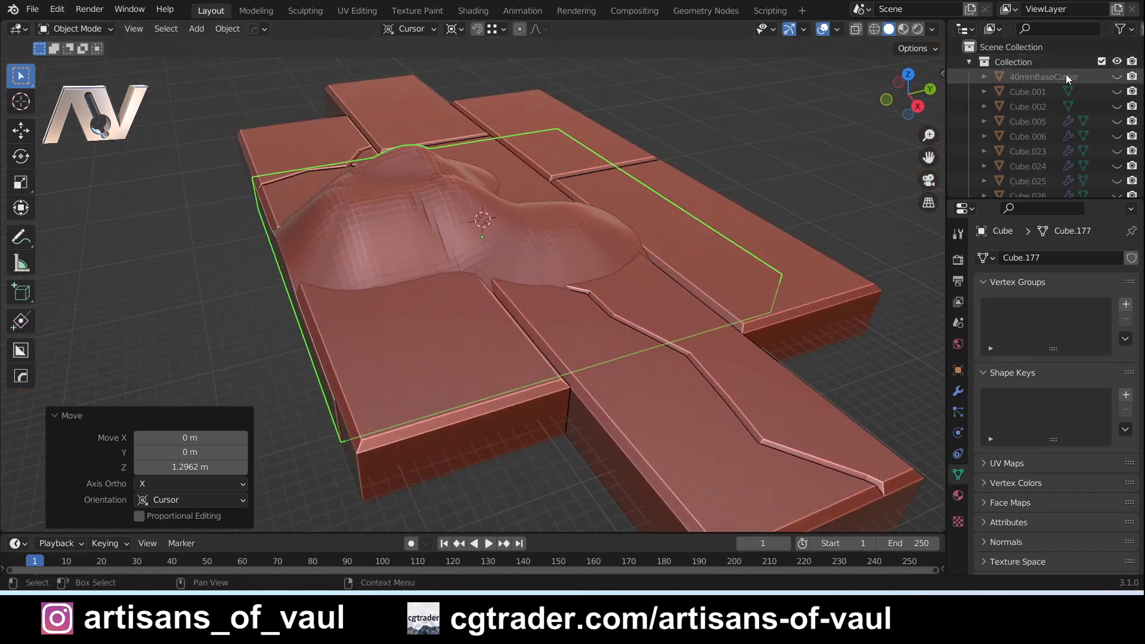
{"action": "left_click", "coordinate": [1116, 77]}
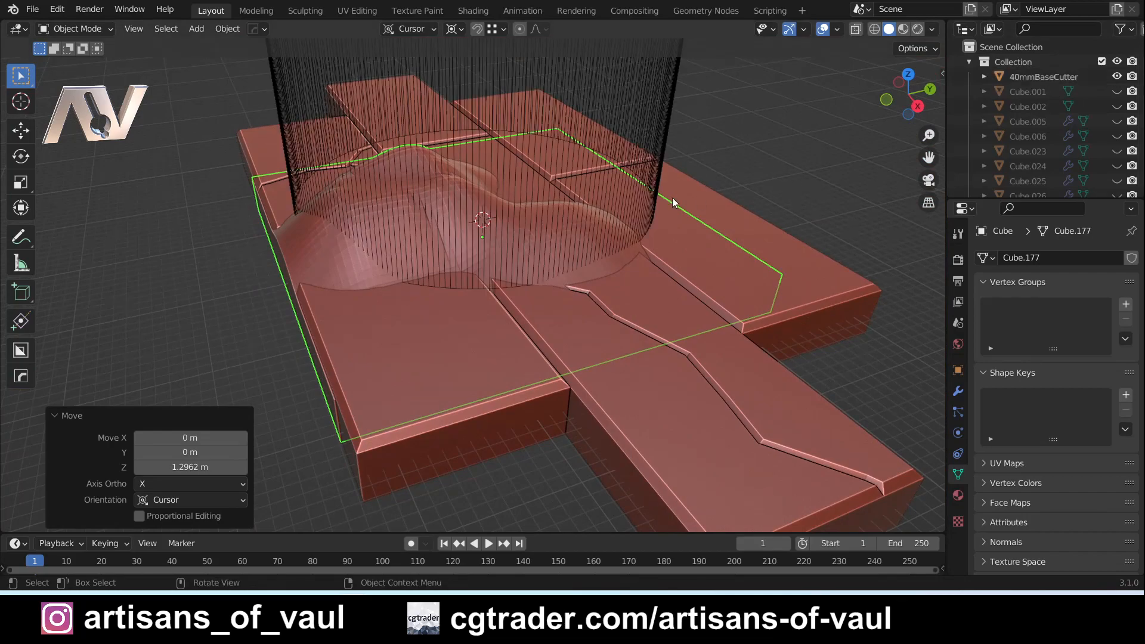
{"action": "middle_click_drag", "start_coordinate": [671, 198], "coordinate": [339, 190]}
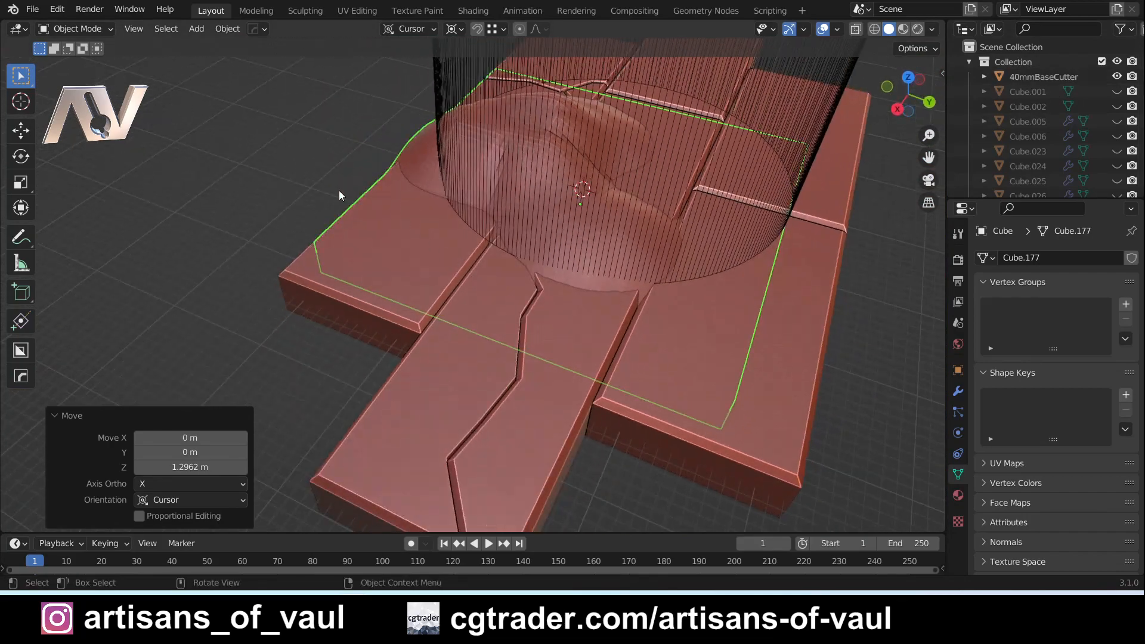
{"action": "middle_click_drag", "start_coordinate": [281, 244], "coordinate": [342, 286]}
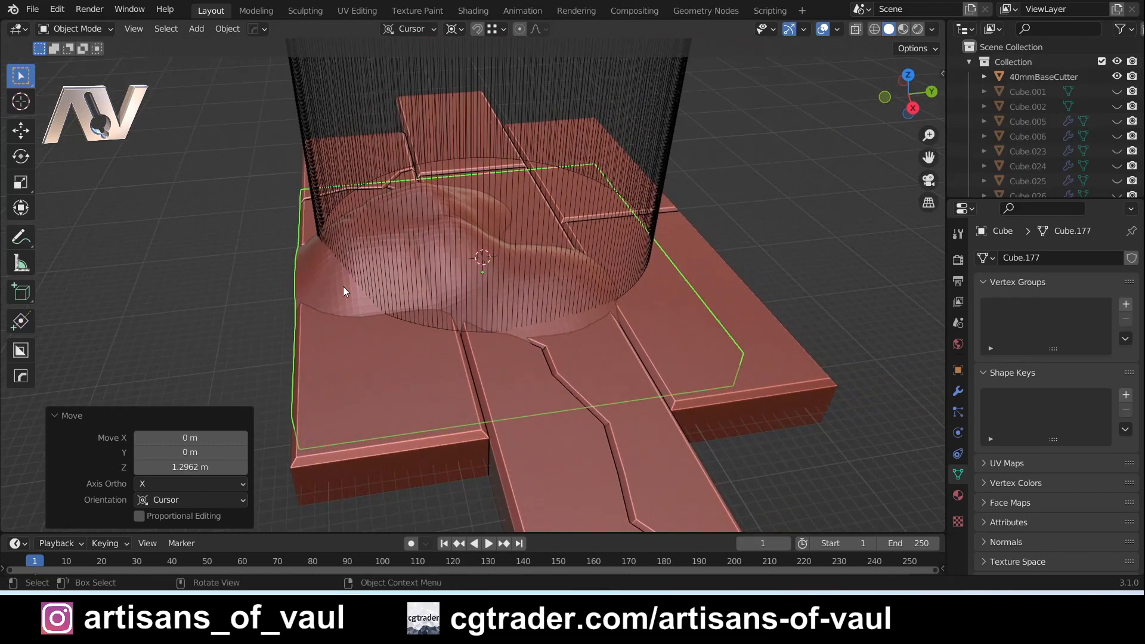
Step: Move the slab about 4.22 m along Y to bring the tall mound inside the base cutter's outline
{"action": "left_click", "coordinate": [309, 275]}
{"action": "left_click", "coordinate": [321, 281]}
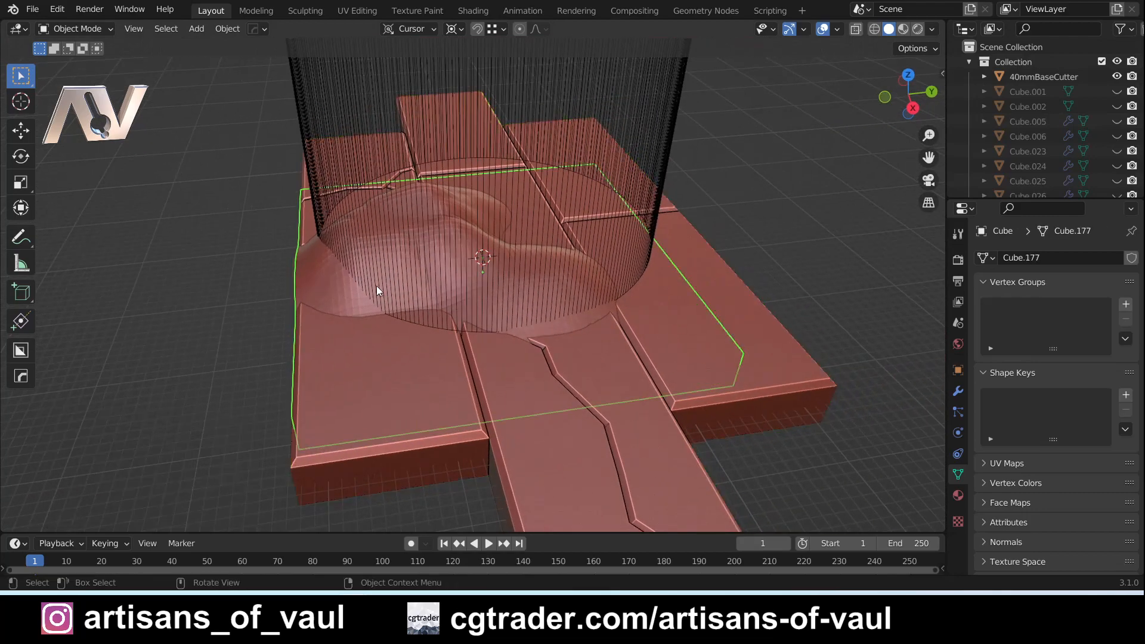
{"action": "key", "text": "g"}
{"action": "key", "text": "y"}
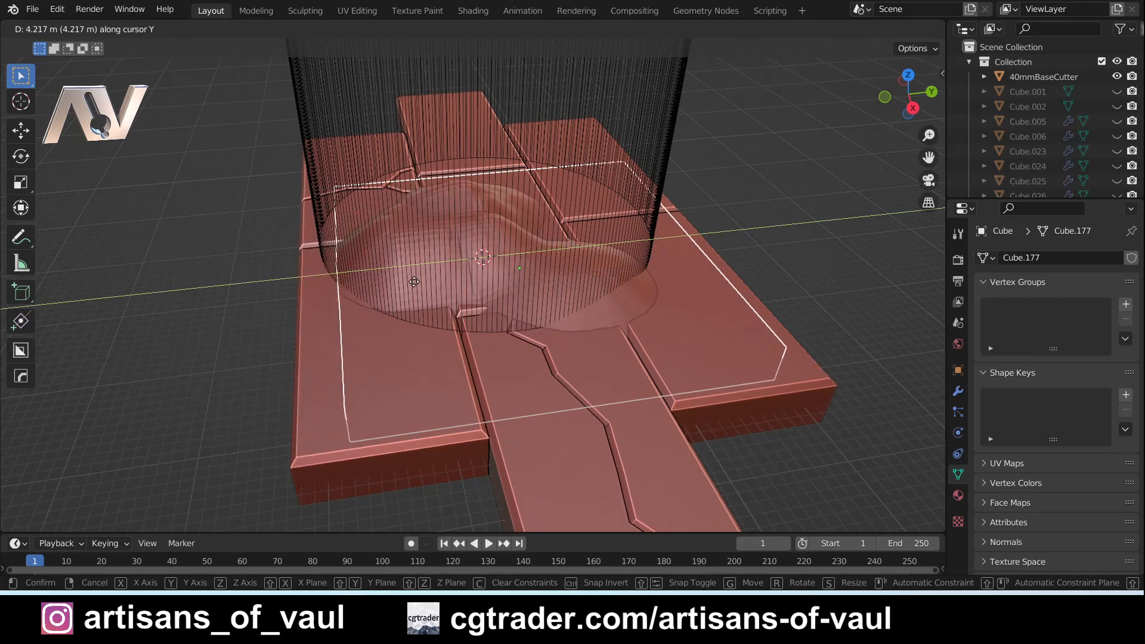
{"action": "left_click", "coordinate": [414, 281]}
Step: Select the bricks, mound slab and base cutter together and duplicate them about -123 m along X
{"action": "middle_click_drag", "start_coordinate": [417, 286], "coordinate": [389, 388]}
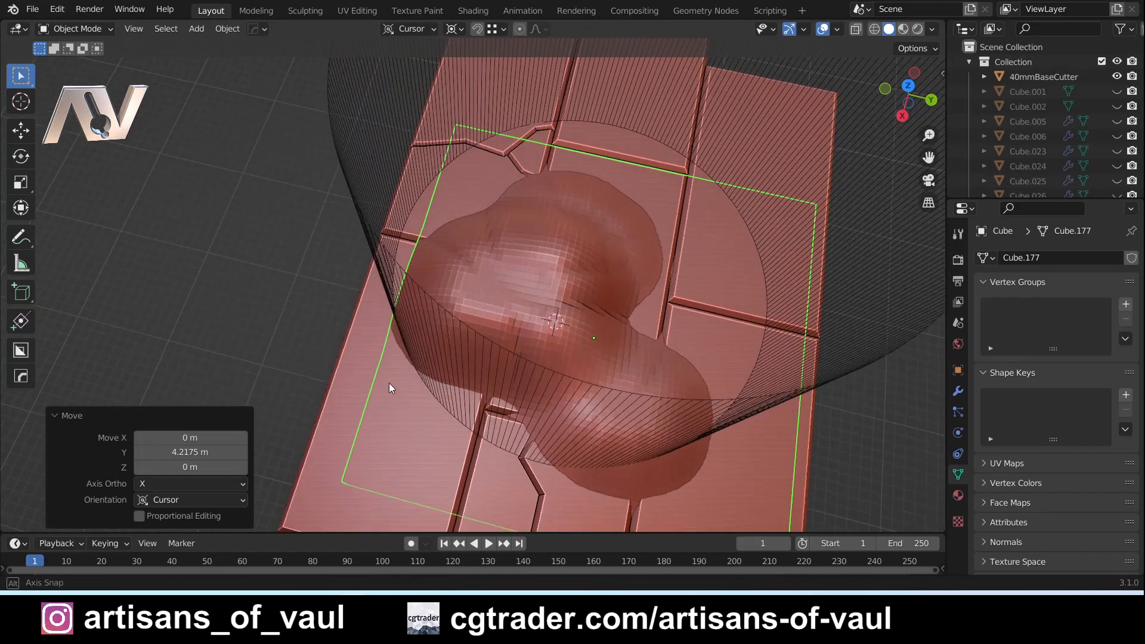
{"action": "scroll", "coordinate": [389, 382], "scroll_direction": "down", "scroll_amount": 4}
{"action": "middle_click_drag", "start_coordinate": [691, 391], "coordinate": [668, 346]}
{"action": "left_click", "coordinate": [716, 355]}
{"action": "left_click_drag", "start_coordinate": [249, 126], "coordinate": [682, 383]}
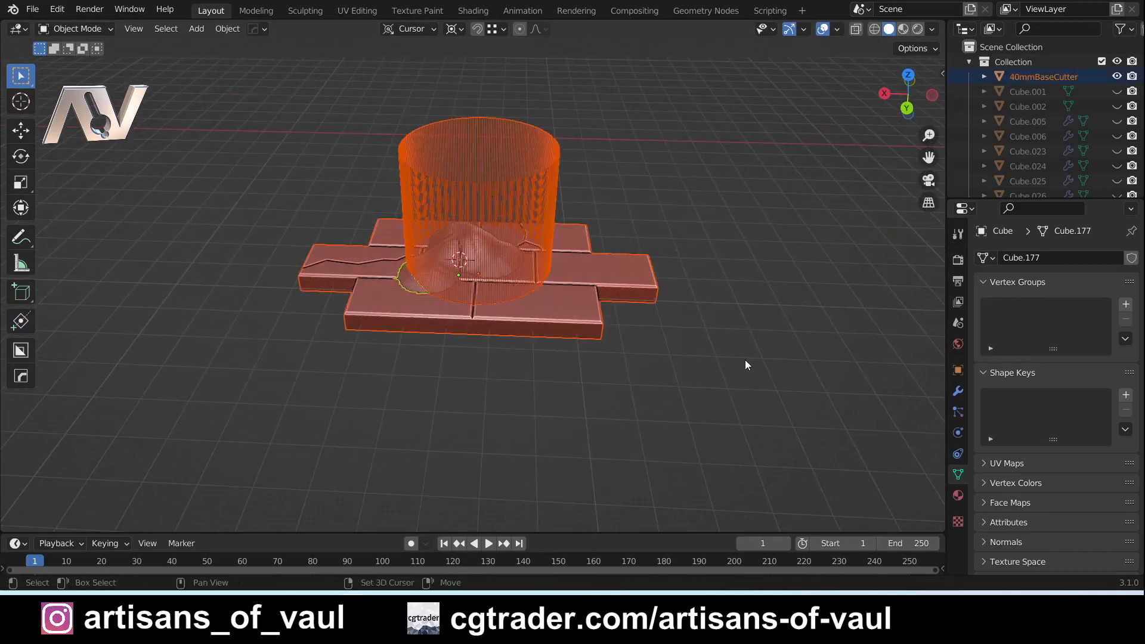
{"action": "middle_click_drag", "start_coordinate": [745, 365], "coordinate": [534, 327], "text": "shift"}
{"action": "scroll", "coordinate": [535, 322], "scroll_direction": "down", "scroll_amount": 2}
{"action": "key", "text": "shift+d"}
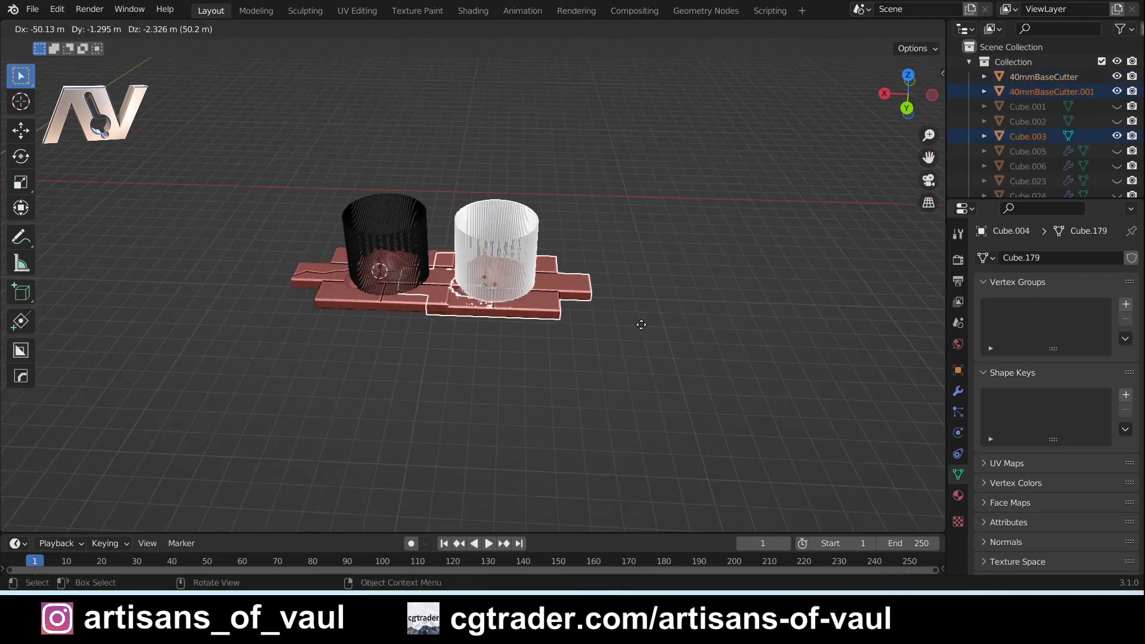
{"action": "key", "text": "x"}
{"action": "left_click", "coordinate": [719, 341]}
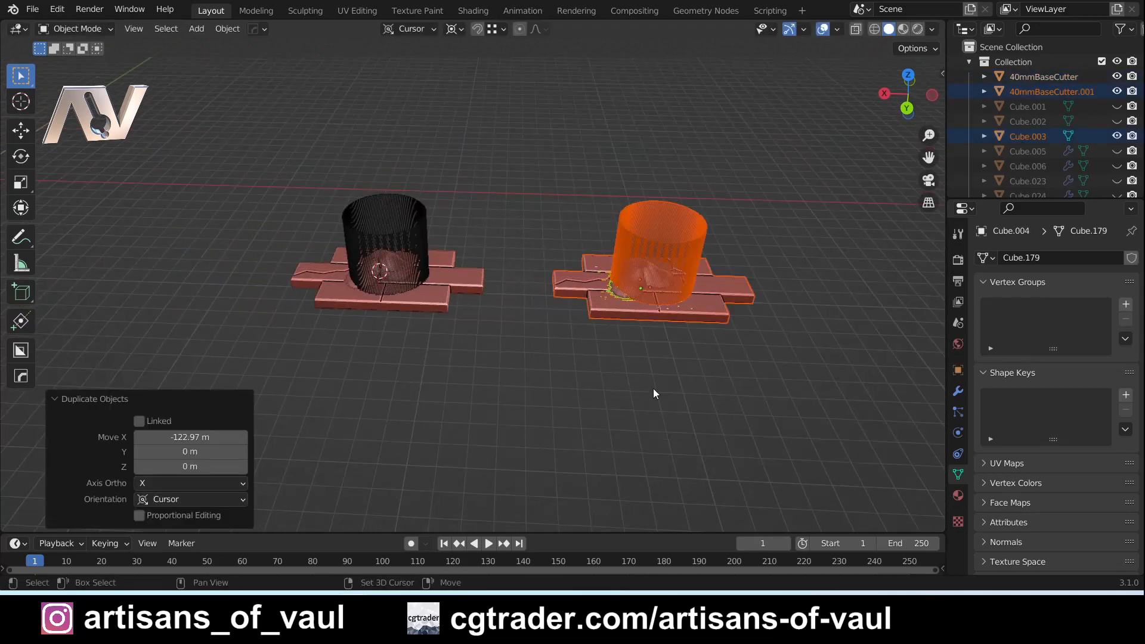
Step: Repeat the duplication twice to add two more equally spaced copies of the base setup
{"action": "middle_click_drag", "start_coordinate": [654, 393], "coordinate": [534, 396], "text": "shift"}
{"action": "key", "text": "shift+r"}
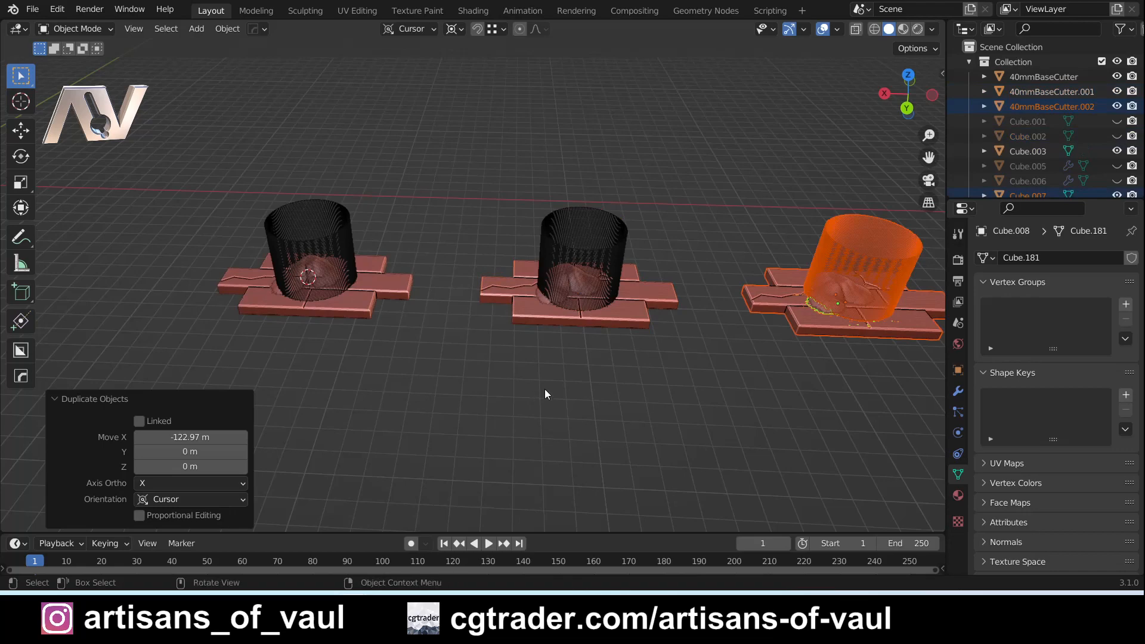
{"action": "scroll", "coordinate": [545, 389], "scroll_direction": "down", "scroll_amount": 4}
{"action": "key", "text": "shift+r"}
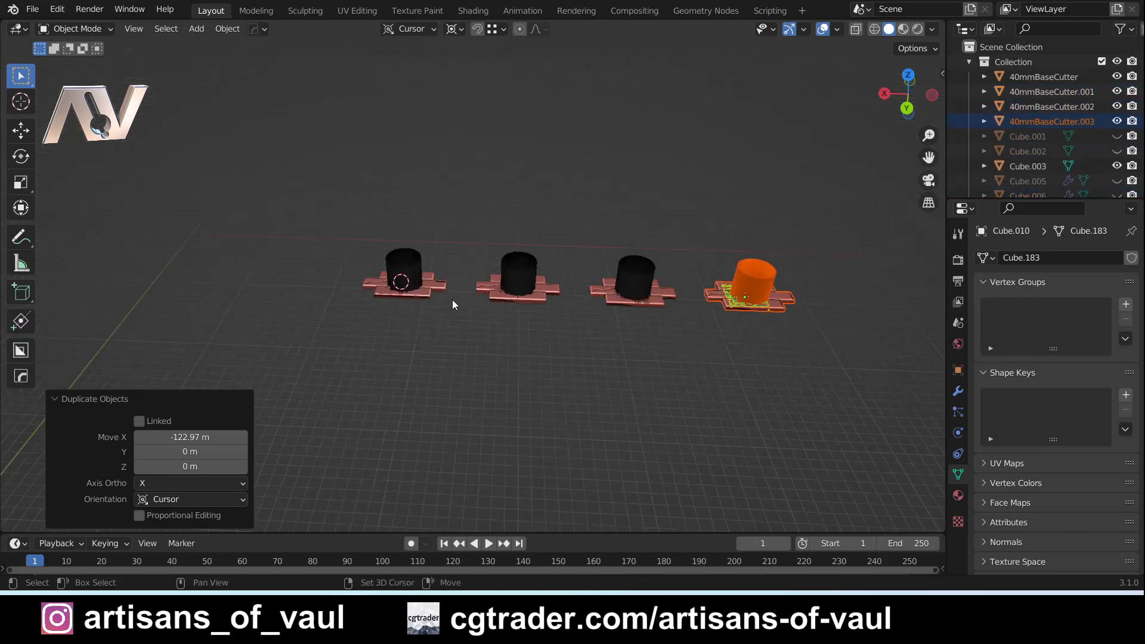
Step: Isolate the original mound slab, enter Edit Mode and reveal its hidden lower vertices
{"action": "left_click", "coordinate": [587, 349]}
{"action": "scroll", "coordinate": [441, 331], "scroll_direction": "up", "scroll_amount": 6}
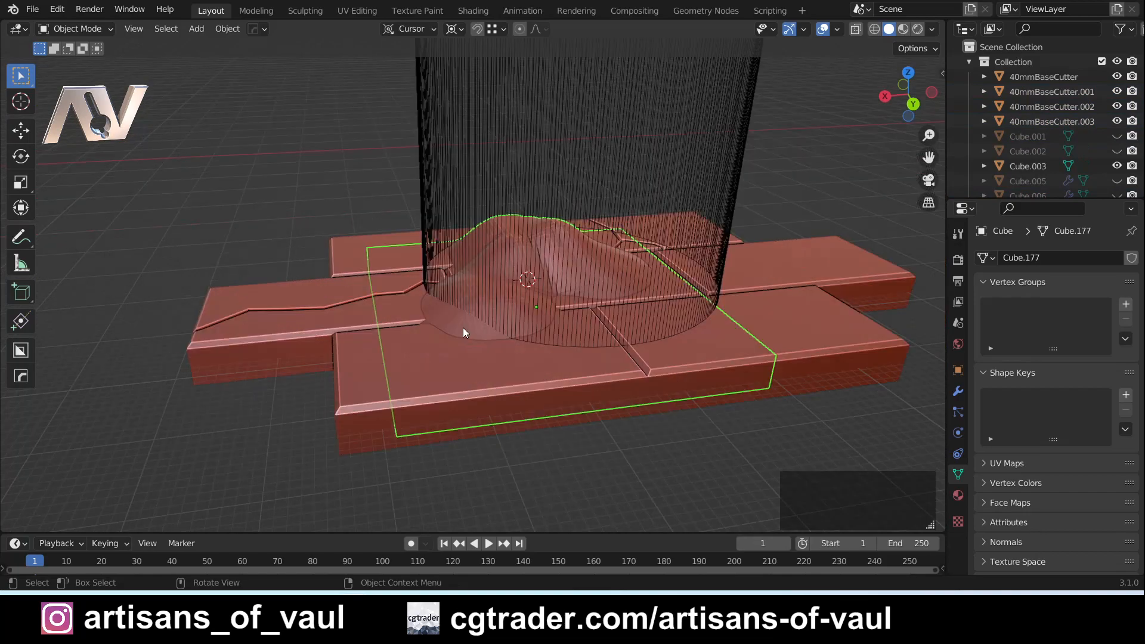
{"action": "key", "text": "KP_Divide"}
{"action": "key", "text": "Tab"}
{"action": "middle_click_drag", "start_coordinate": [462, 328], "coordinate": [487, 289]}
{"action": "key", "text": "ctrl+h"}
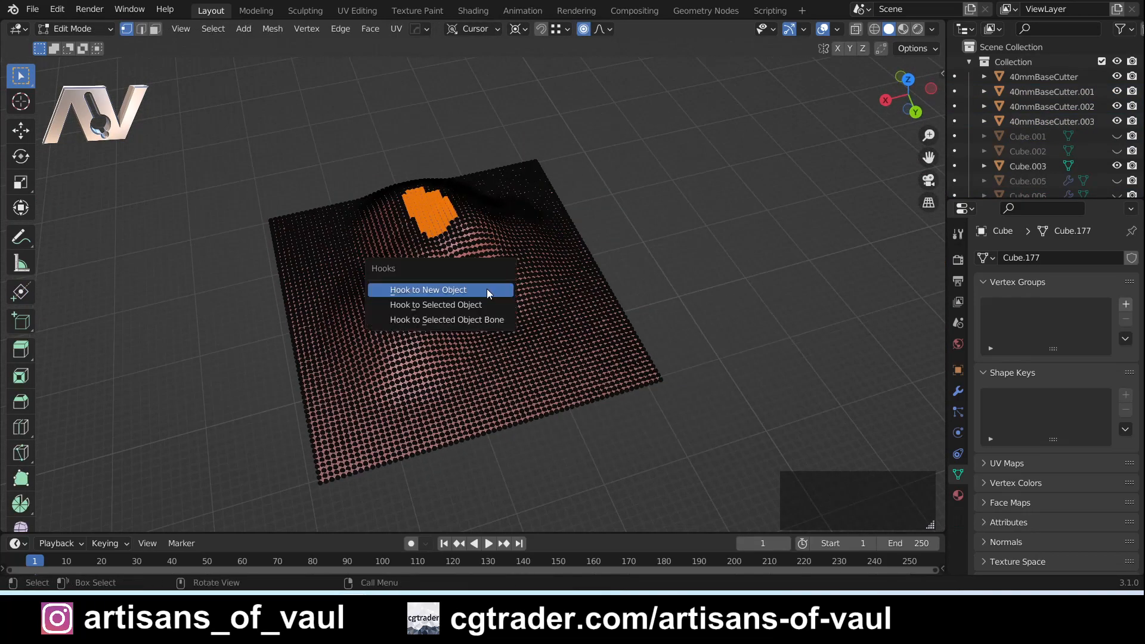
{"action": "key", "text": "alt+h"}
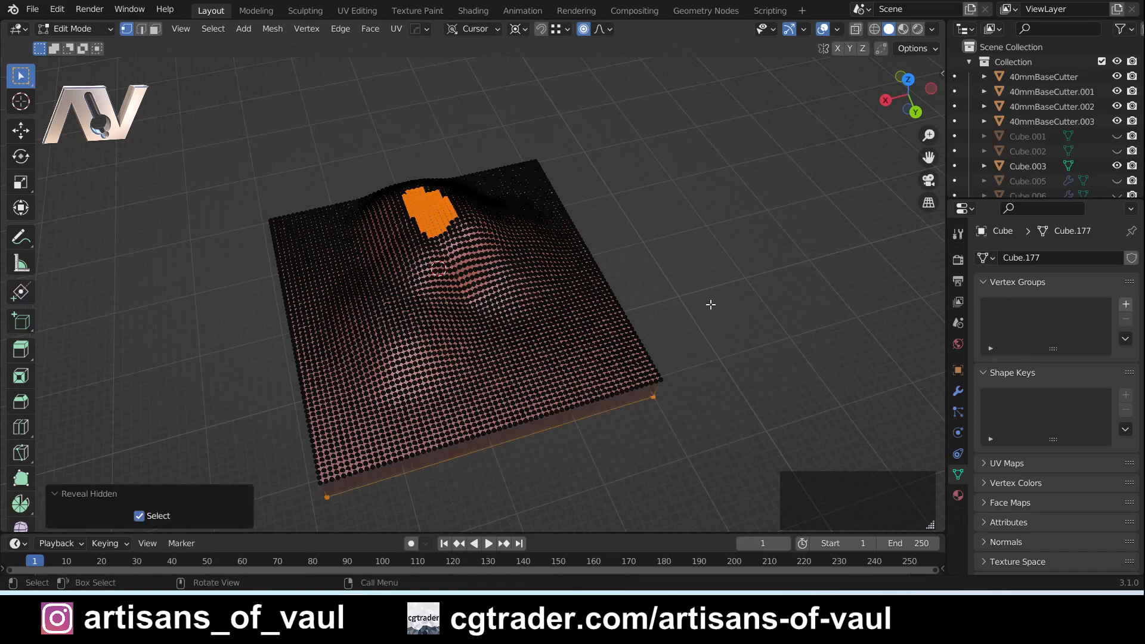
Step: From the top view, circle-select the vertices covering the raised mounds by tracing their outline and filling the interior
{"action": "left_click", "coordinate": [908, 80]}
{"action": "scroll", "coordinate": [498, 378], "scroll_direction": "up", "scroll_amount": 2}
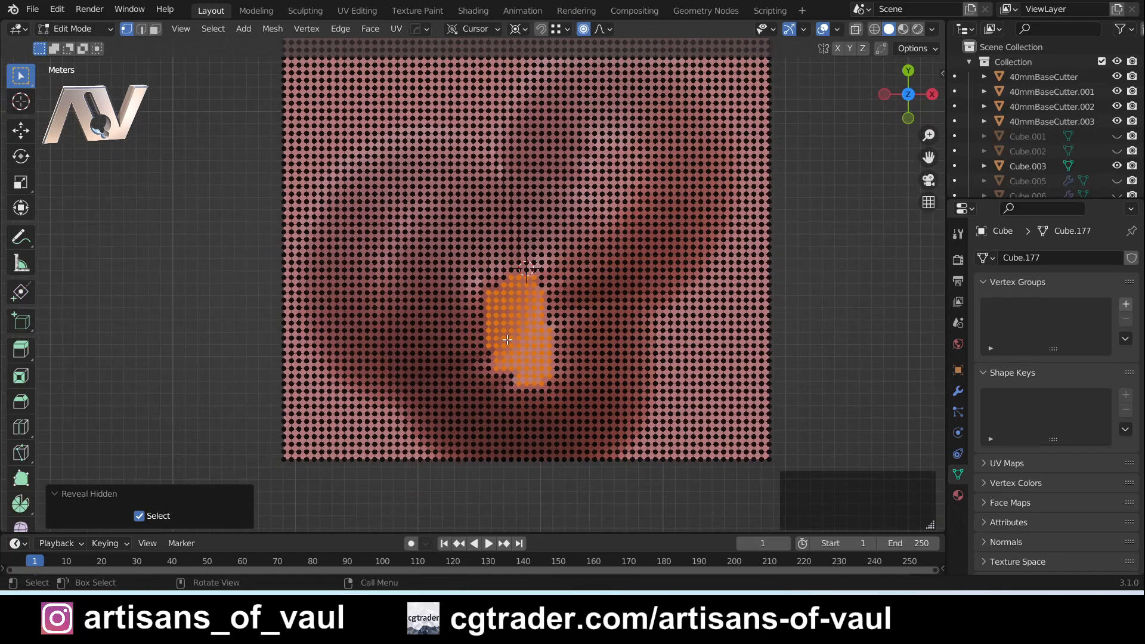
{"action": "key", "text": "c"}
{"action": "left_click_drag", "start_coordinate": [489, 310], "coordinate": [444, 183]}
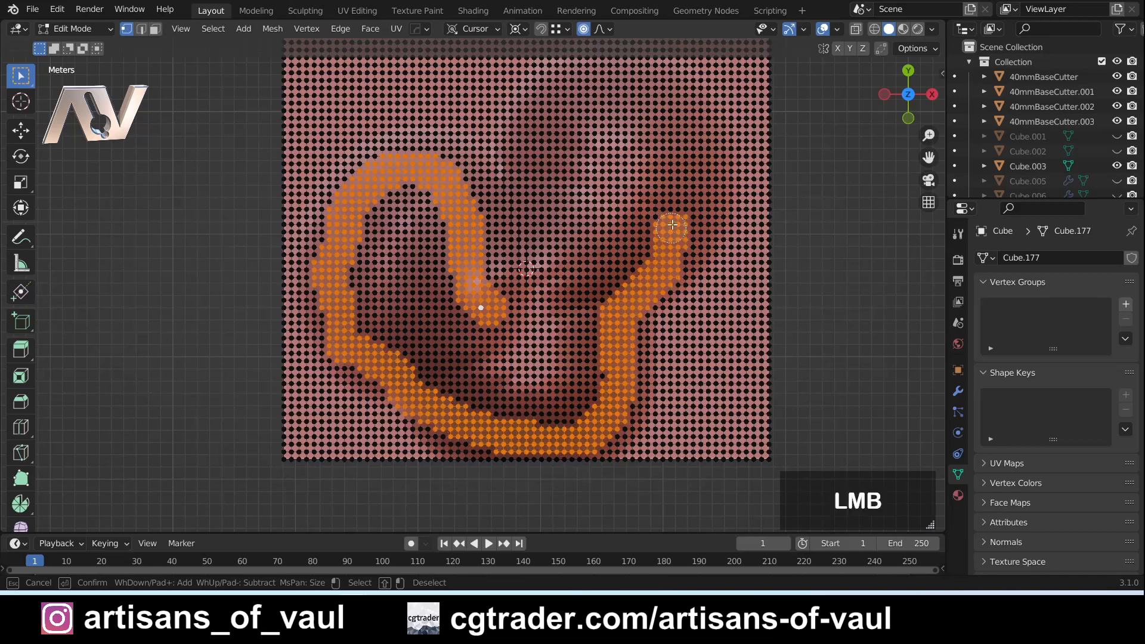
{"action": "left_click_drag", "start_coordinate": [600, 87], "coordinate": [584, 162]}
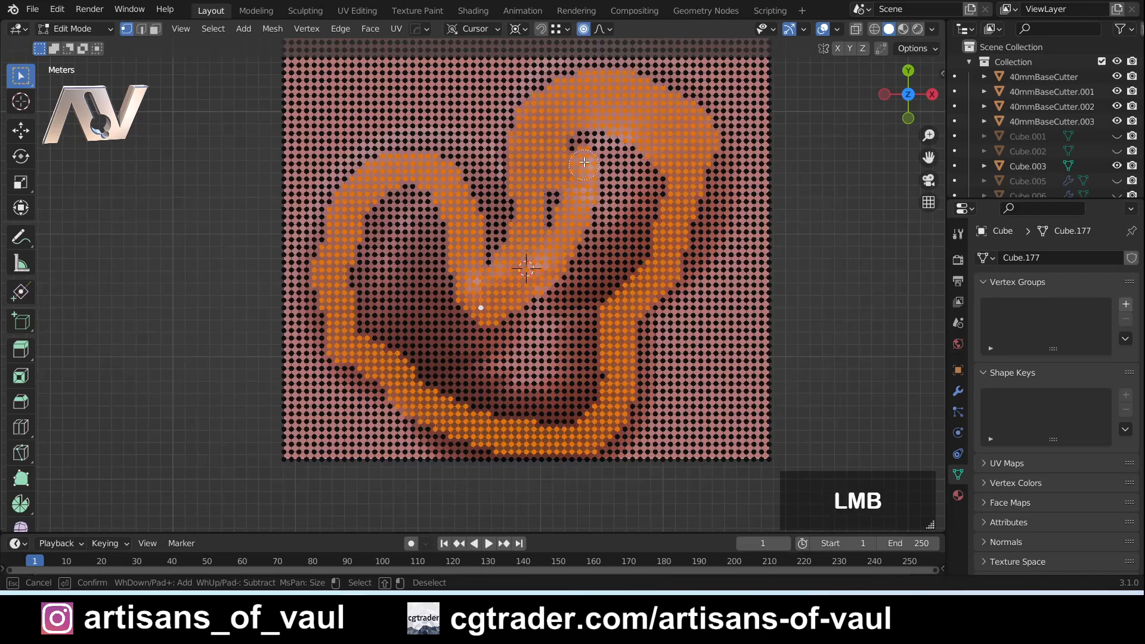
{"action": "mouse_move", "coordinate": [564, 217]}
{"action": "left_mouse_down"}
{"action": "mouse_move", "coordinate": [477, 387]}
{"action": "mouse_move", "coordinate": [382, 226]}
{"action": "mouse_move", "coordinate": [358, 251]}
{"action": "left_mouse_up"}
Step: Extend the circle selection over the missed vertices in the valley between the mounds and around their slopes
{"action": "mouse_move", "coordinate": [358, 251]}
{"action": "middle_mouse_down"}
{"action": "mouse_move", "coordinate": [567, 284]}
{"action": "mouse_move", "coordinate": [565, 335]}
{"action": "middle_mouse_up"}
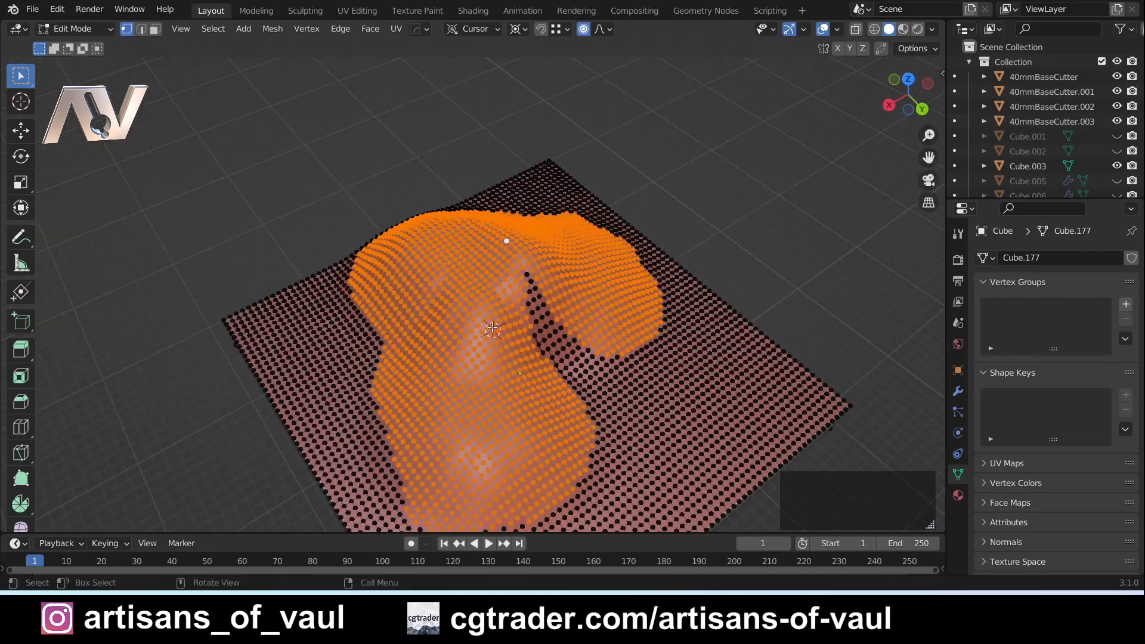
{"action": "key", "text": "c"}
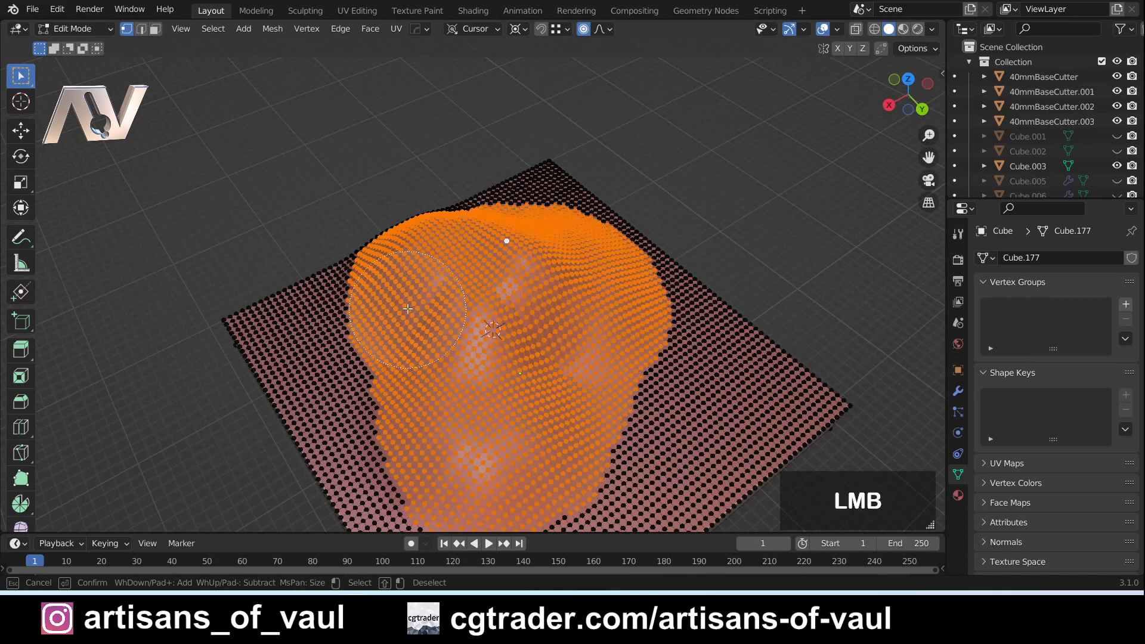
{"action": "middle_click_drag", "start_coordinate": [426, 231], "coordinate": [608, 342]}
{"action": "scroll", "coordinate": [608, 342], "scroll_direction": "up", "scroll_amount": 3}
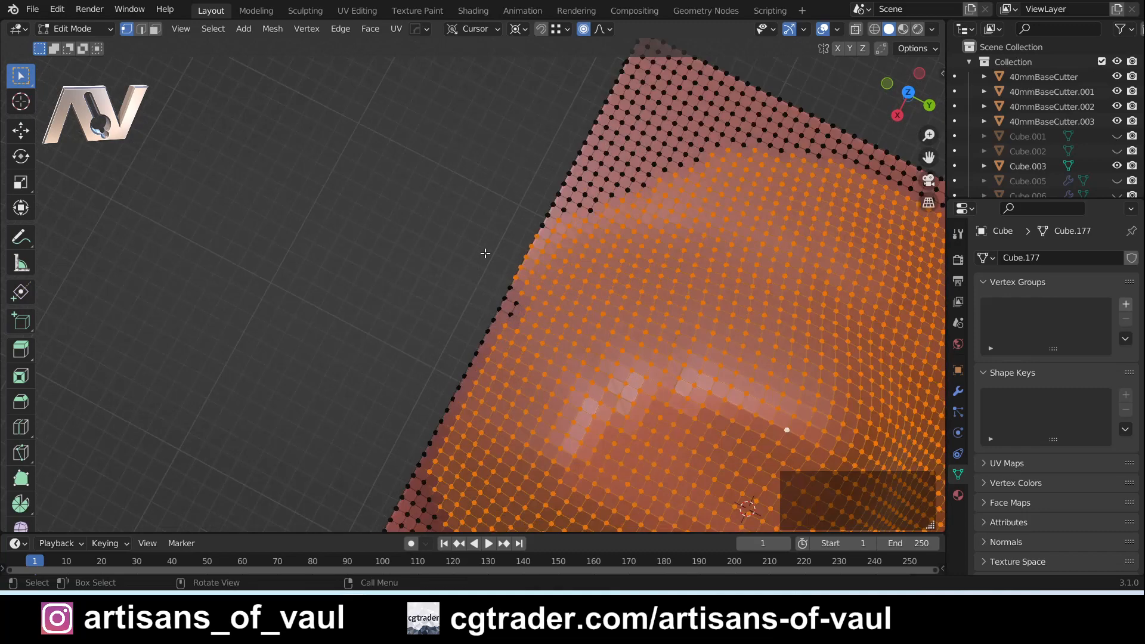
{"action": "key", "text": "c"}
{"action": "key", "text": "Escape"}
{"action": "scroll", "coordinate": [610, 275], "scroll_direction": "down", "scroll_amount": 4}
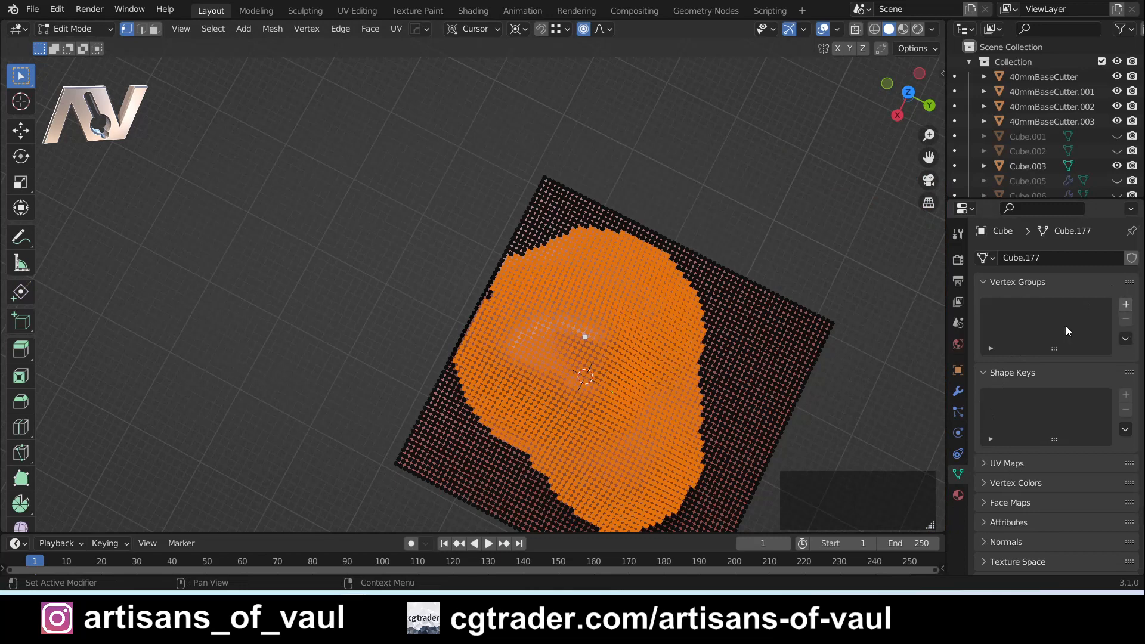
Step: Create a vertex group named InstanceVerts for the selected mound vertices, return to Object Mode and show the slab's modifier settings
{"action": "left_click", "coordinate": [1126, 306]}
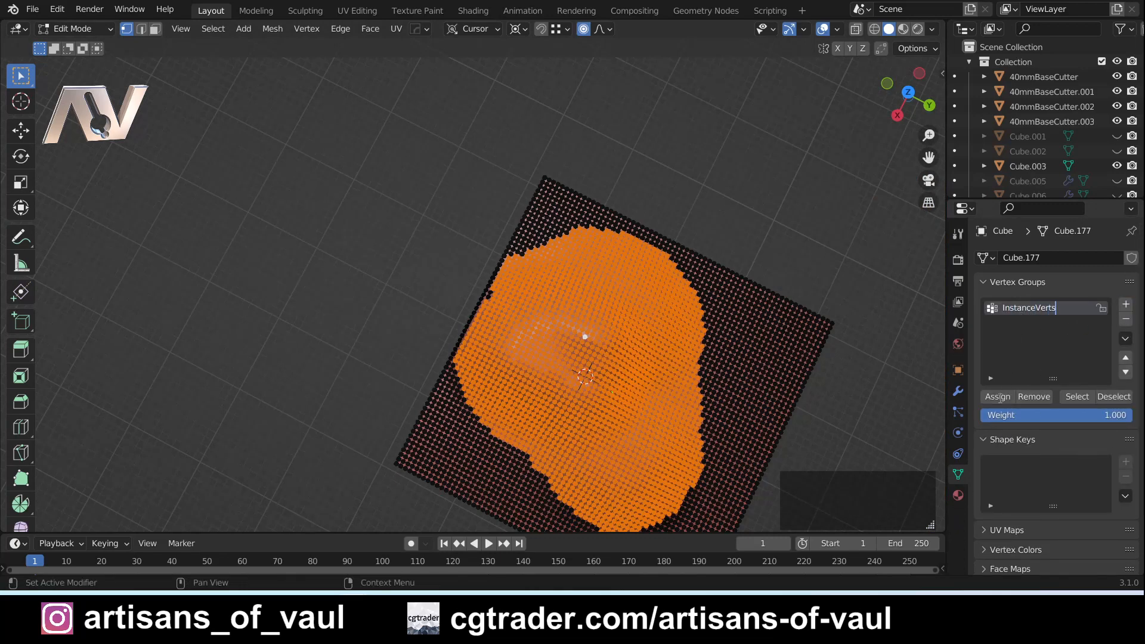
{"action": "key", "text": "Tab"}
{"action": "mouse_move", "coordinate": [702, 330]}
{"action": "middle_mouse_down"}
{"action": "mouse_move", "coordinate": [627, 267]}
{"action": "mouse_move", "coordinate": [639, 282]}
{"action": "middle_mouse_up"}
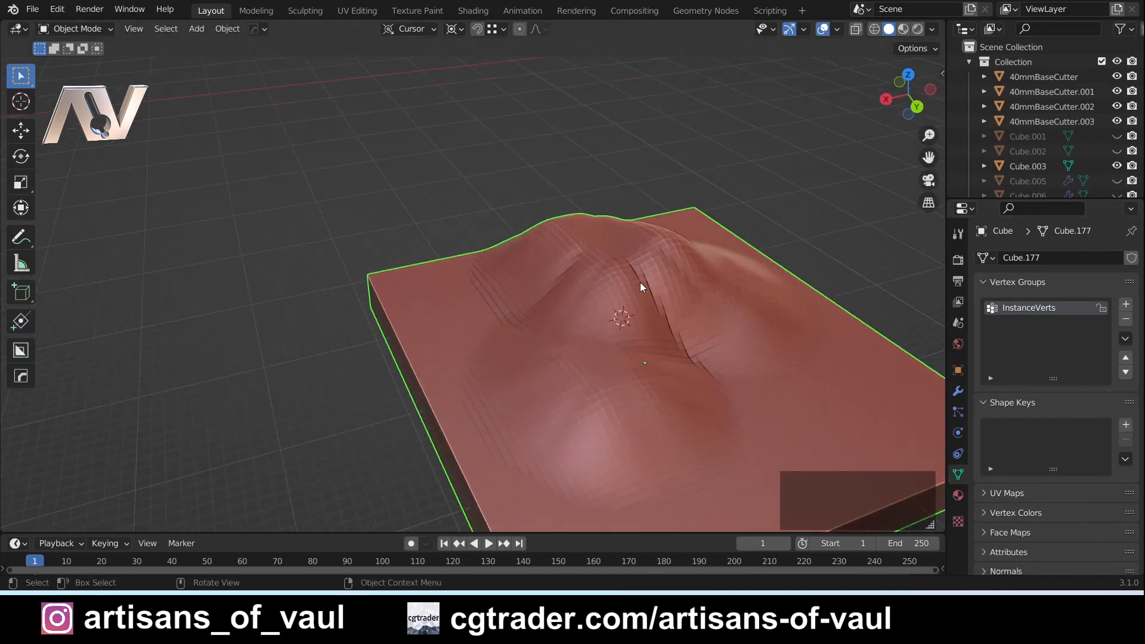
{"action": "middle_click_drag", "start_coordinate": [636, 367], "coordinate": [636, 337], "text": "shift"}
{"action": "left_click", "coordinate": [958, 390]}
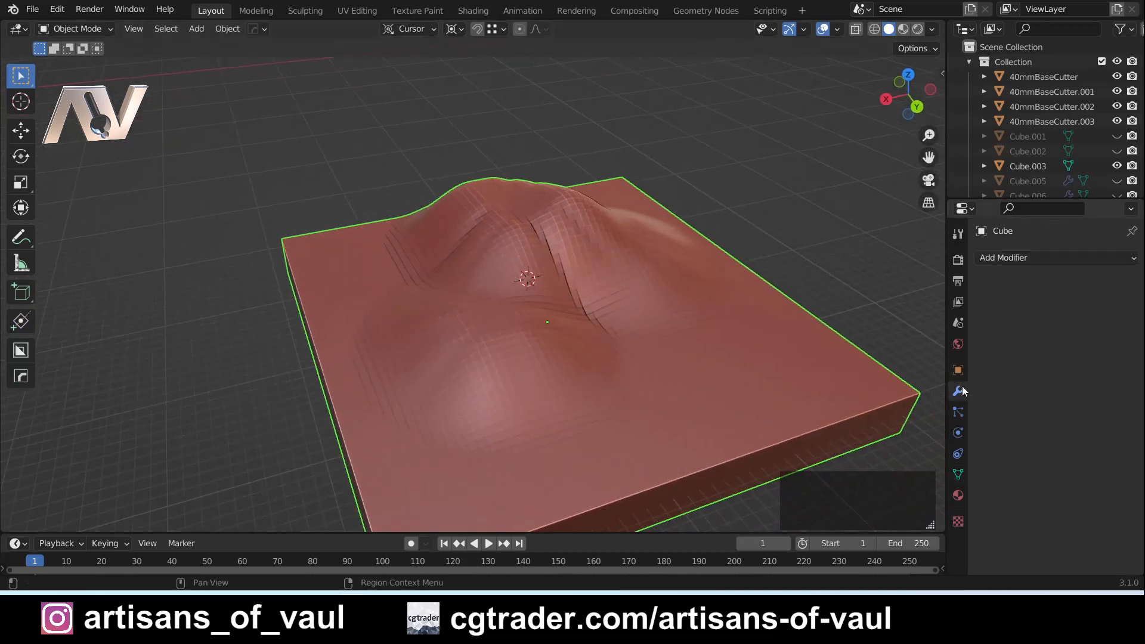
{"action": "scroll", "coordinate": [496, 270], "scroll_direction": "down", "scroll_amount": 4}
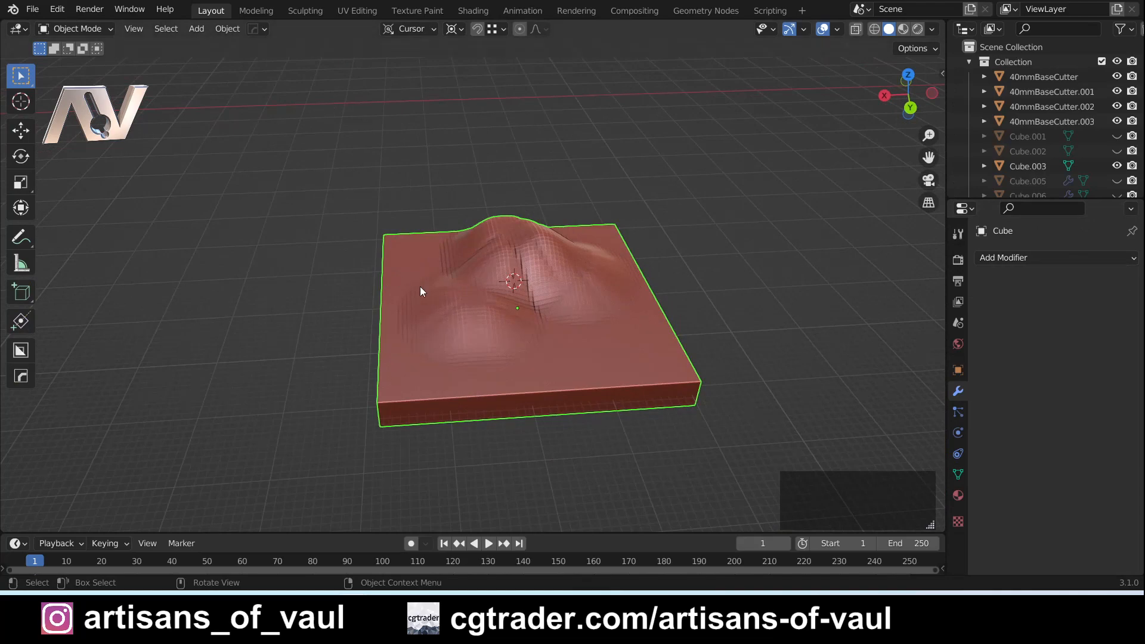
Step: Add a cube, move it to the mound's peak, change the transform pivot point and scale the cube down to rubble size
{"action": "scroll", "coordinate": [524, 306], "scroll_direction": "up", "scroll_amount": 3}
{"action": "key", "text": "shift+a"}
{"action": "left_click", "coordinate": [554, 352]}
{"action": "key", "text": "g"}
{"action": "key", "text": "s"}
{"action": "left_click", "coordinate": [455, 29]}
{"action": "left_click", "coordinate": [489, 113]}
{"action": "key", "text": "s"}
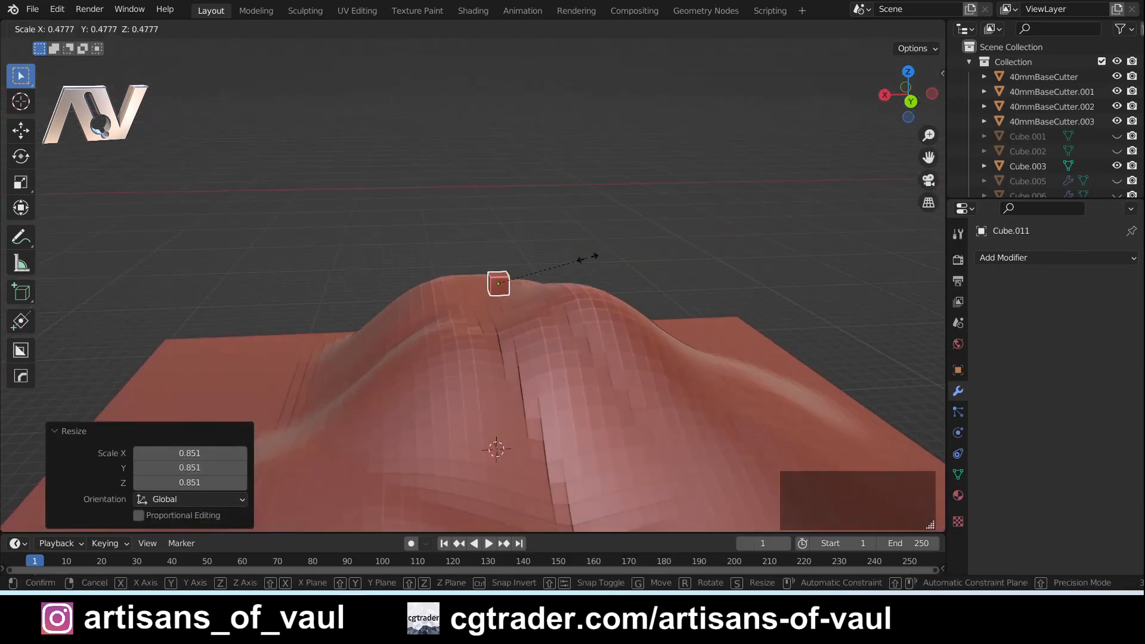
{"action": "left_click", "coordinate": [587, 258]}
Step: Enter Edit Mode on the small cube and bevel one of its corner vertices
{"action": "middle_click_drag", "start_coordinate": [587, 258], "coordinate": [656, 262]}
{"action": "scroll", "coordinate": [542, 269], "scroll_direction": "up", "scroll_amount": 4}
{"action": "key", "text": "Tab"}
{"action": "left_click", "coordinate": [530, 245]}
{"action": "key", "text": "ctrl+shift+b"}
{"action": "left_click", "coordinate": [560, 262]}
Step: Move and slide other corner vertices of the cube to form an irregular rubble chunk, then return to Object Mode
{"action": "left_click", "coordinate": [625, 313]}
{"action": "key", "text": "g"}
{"action": "left_click", "coordinate": [613, 192]}
{"action": "left_click", "coordinate": [542, 241]}
{"action": "key", "text": "g"}
{"action": "key", "text": "g"}
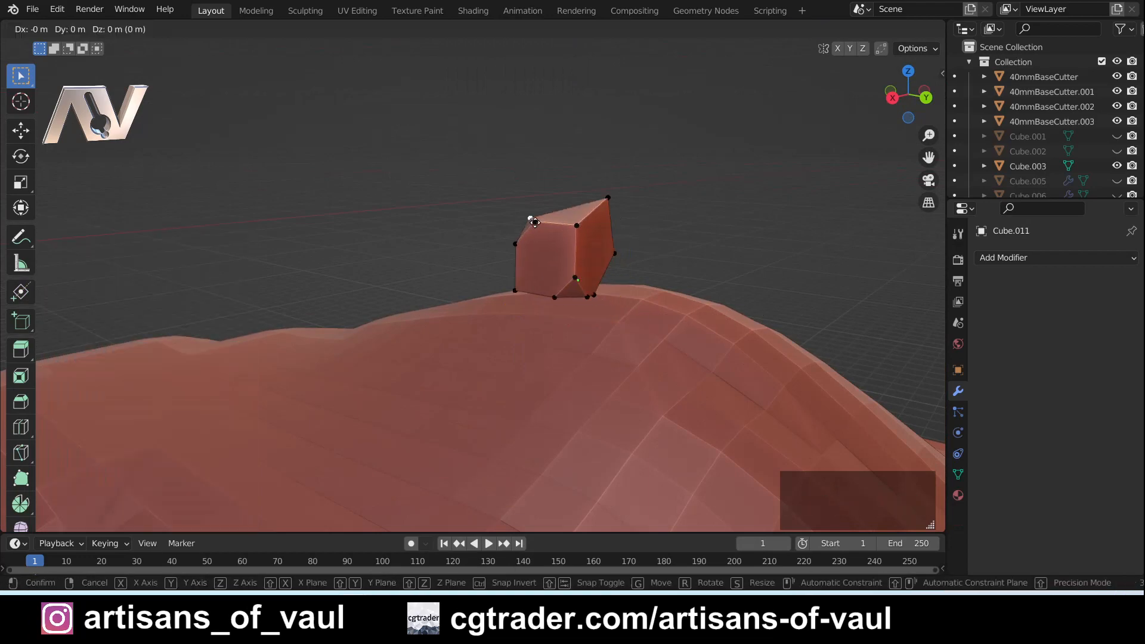
{"action": "middle_click_drag", "start_coordinate": [532, 223], "coordinate": [602, 250]}
{"action": "key", "text": "Tab"}
{"action": "key", "text": "ctrl+a"}
Step: Add a second cube, raise it above the mound along Z and scale it to 0.315
{"action": "key", "text": "shift+a"}
{"action": "key", "text": "g"}
{"action": "key", "text": "z"}
{"action": "left_click", "coordinate": [624, 134]}
{"action": "key", "text": "s"}
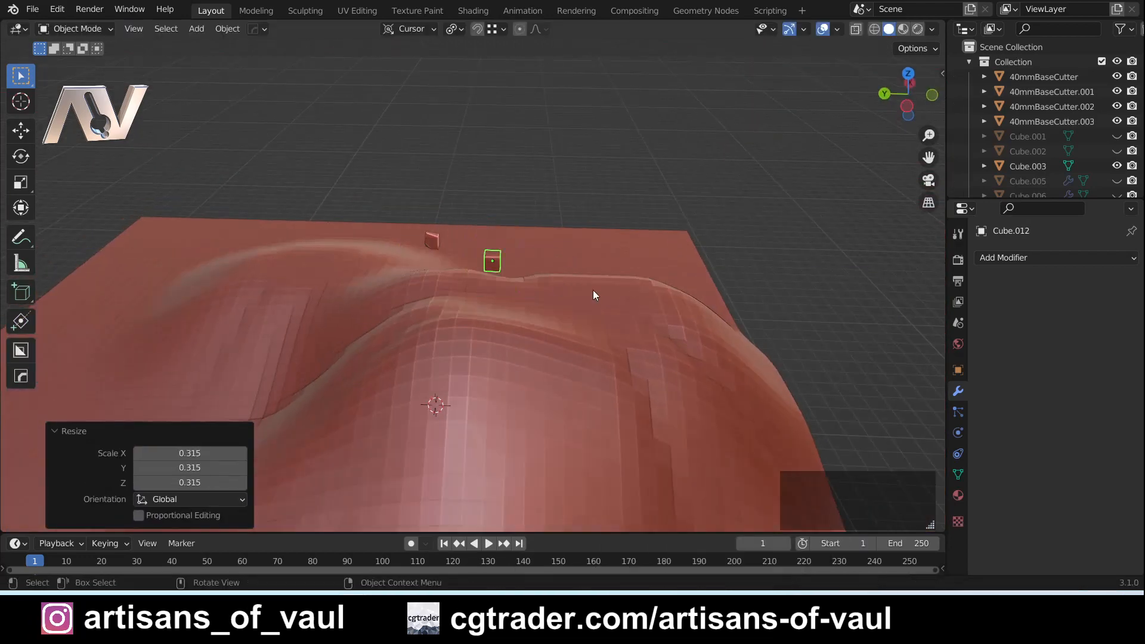
Step: Bevel a corner vertex of the second cube and slide its neighbouring vertices along their edges
{"action": "middle_click_drag", "start_coordinate": [592, 290], "coordinate": [545, 238]}
{"action": "key", "text": "Tab"}
{"action": "left_click", "coordinate": [501, 177]}
{"action": "key", "text": "ctrl+shift+b"}
{"action": "left_click", "coordinate": [399, 210]}
{"action": "key", "text": "g"}
{"action": "key", "text": "g"}
{"action": "left_click", "coordinate": [307, 236]}
Step: Bevel the second cube's bottom corner vertex and finish editing its rubble shape
{"action": "middle_click_drag", "start_coordinate": [378, 317], "coordinate": [420, 312]}
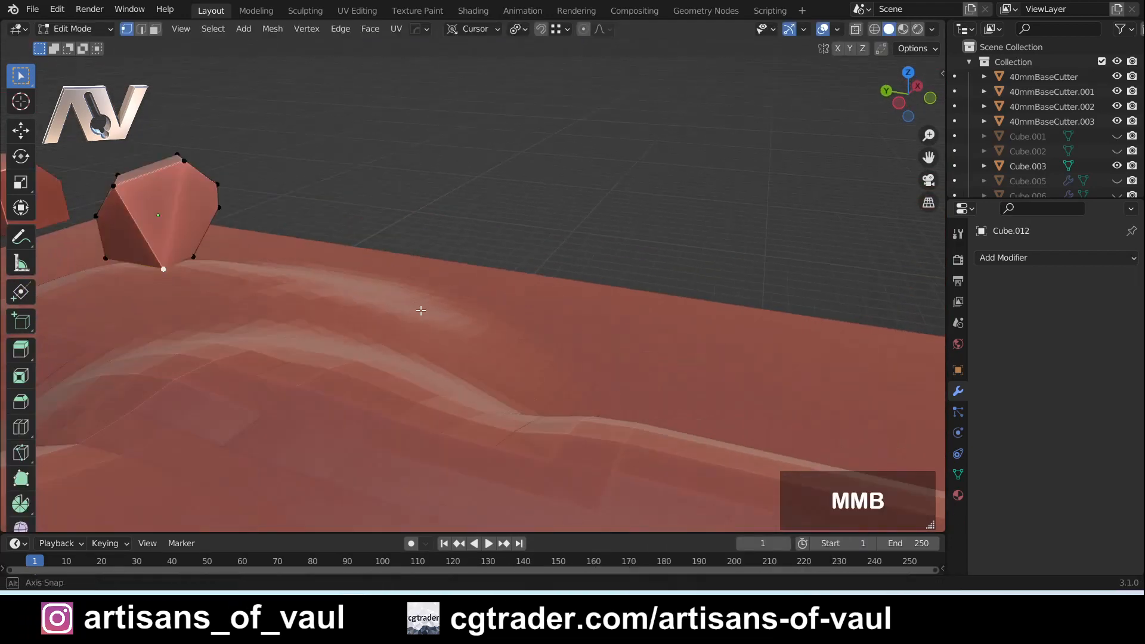
{"action": "key", "text": "ctrl+shift+b"}
{"action": "left_click", "coordinate": [187, 260]}
{"action": "key", "text": "Tab"}
{"action": "middle_click_drag", "start_coordinate": [187, 260], "coordinate": [463, 258], "text": "shift"}
Step: Add a third cube, move it up beside the two rubble pieces and scale it down to match them
{"action": "key", "text": "shift+a"}
{"action": "left_click", "coordinate": [552, 288]}
{"action": "key", "text": "g"}
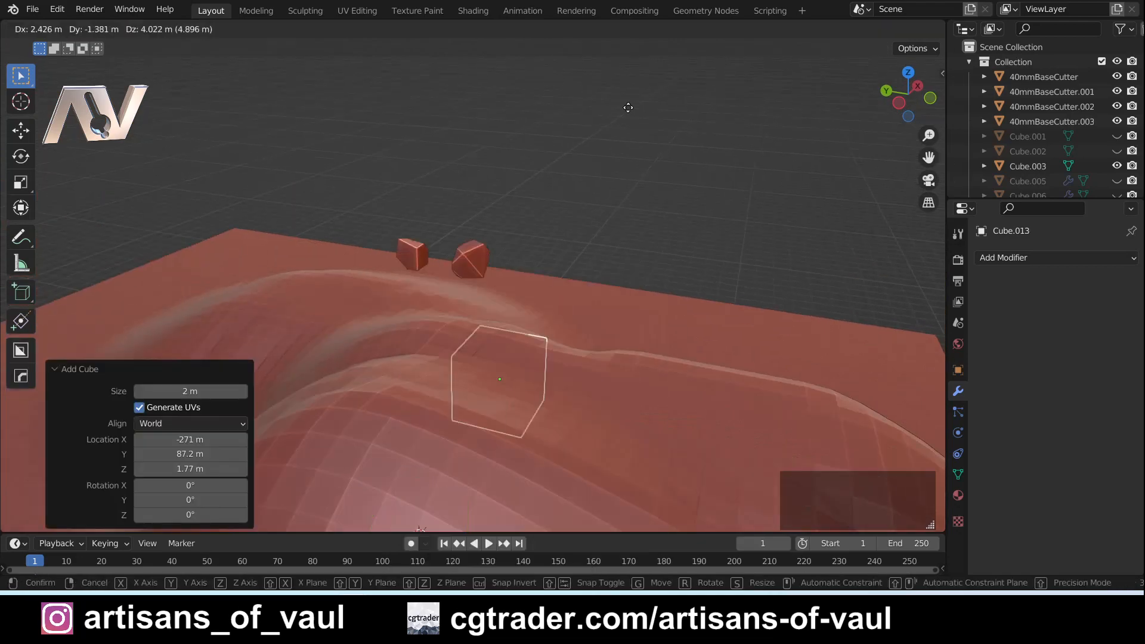
{"action": "left_click", "coordinate": [629, 107]}
{"action": "middle_click_drag", "start_coordinate": [628, 179], "coordinate": [638, 120]}
{"action": "key", "text": "s"}
{"action": "middle_click_drag", "start_coordinate": [614, 286], "coordinate": [634, 358], "text": "shift"}
Step: Pull a lower corner vertex of the third cube out of place, then bevel another corner and slide a resulting vertex
{"action": "key", "text": "Tab"}
{"action": "left_click", "coordinate": [486, 228]}
{"action": "key", "text": "g"}
{"action": "left_click", "coordinate": [552, 201]}
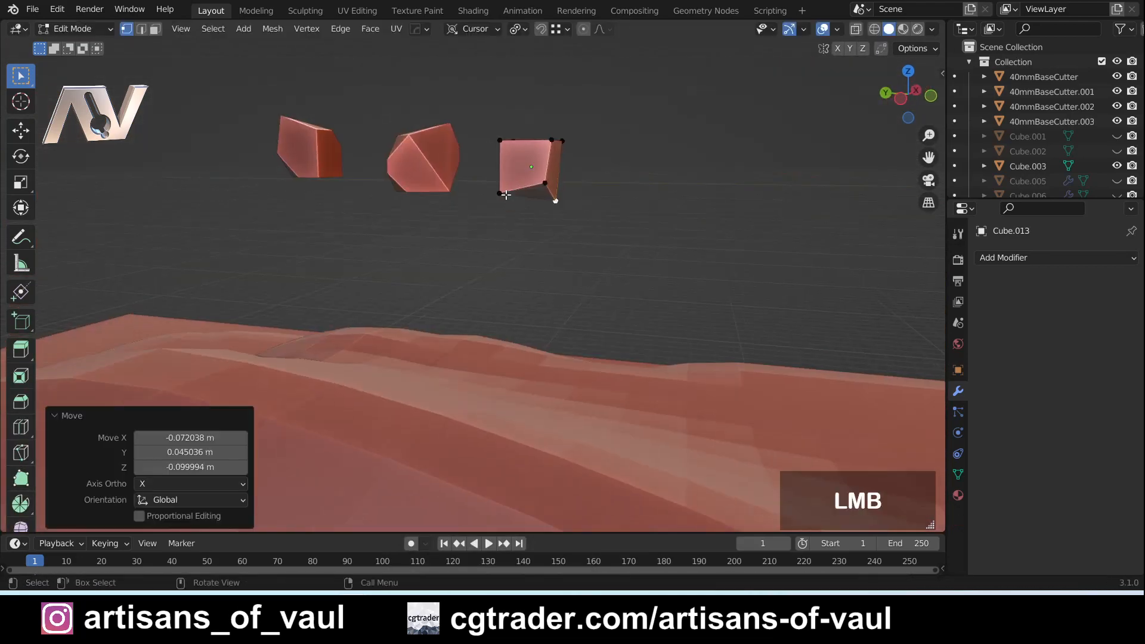
{"action": "middle_click_drag", "start_coordinate": [552, 202], "coordinate": [512, 268]}
{"action": "key", "text": "ctrl+shift+b"}
{"action": "left_click", "coordinate": [468, 270]}
{"action": "key", "text": "g"}
{"action": "key", "text": "g"}
{"action": "left_click", "coordinate": [471, 286]}
Step: Slide and bevel more corner vertices of the third cube to complete its irregular chunk shape
{"action": "left_click", "coordinate": [811, 338]}
{"action": "key", "text": "g"}
{"action": "key", "text": "g"}
{"action": "left_click", "coordinate": [840, 364]}
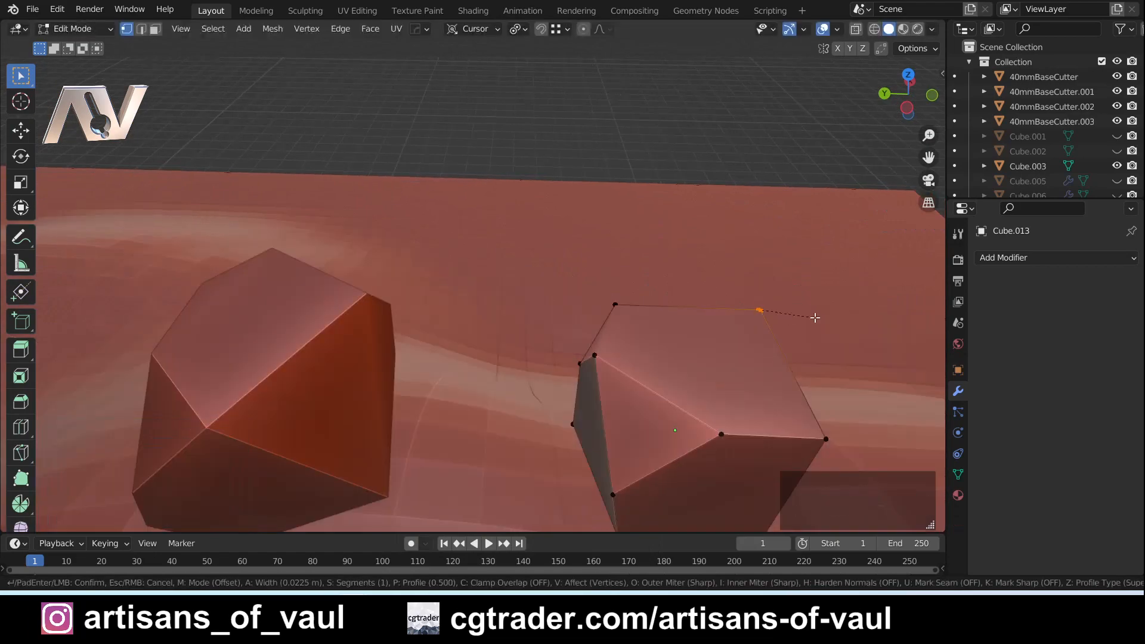
{"action": "middle_click_drag", "start_coordinate": [815, 319], "coordinate": [792, 445]}
{"action": "key", "text": "g"}
{"action": "key", "text": "g"}
{"action": "left_click", "coordinate": [626, 412]}
{"action": "key", "text": "Tab"}
Step: Add Triangulate modifiers to the rubble pieces and apply them
{"action": "key", "text": "ctrl+a"}
{"action": "left_click", "coordinate": [633, 284]}
{"action": "left_click", "coordinate": [1056, 258]}
{"action": "left_click", "coordinate": [844, 540]}
{"action": "left_click", "coordinate": [382, 238]}
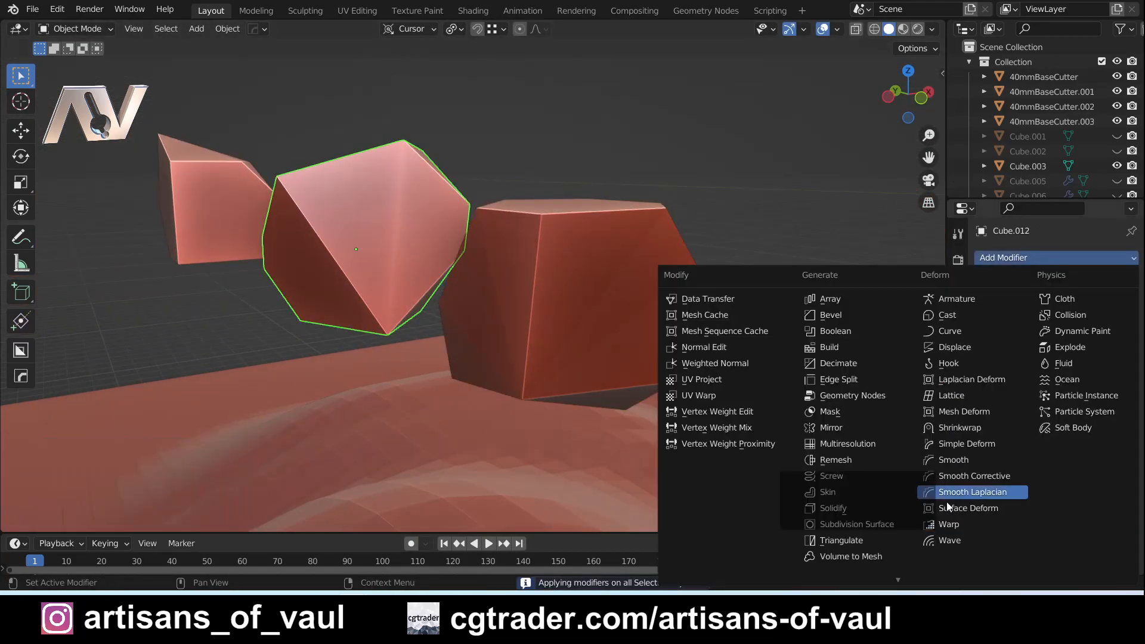
{"action": "left_click", "coordinate": [844, 540]}
{"action": "left_click", "coordinate": [218, 208]}
{"action": "key", "text": "Tab"}
{"action": "middle_click_drag", "start_coordinate": [596, 286], "coordinate": [453, 280]}
{"action": "key", "text": "Tab"}
Step: Run all 3D-Print checks on the third rubble piece and slide a vertex to clear its intersecting faces
{"action": "key", "text": "n"}
{"action": "left_click", "coordinate": [856, 253]}
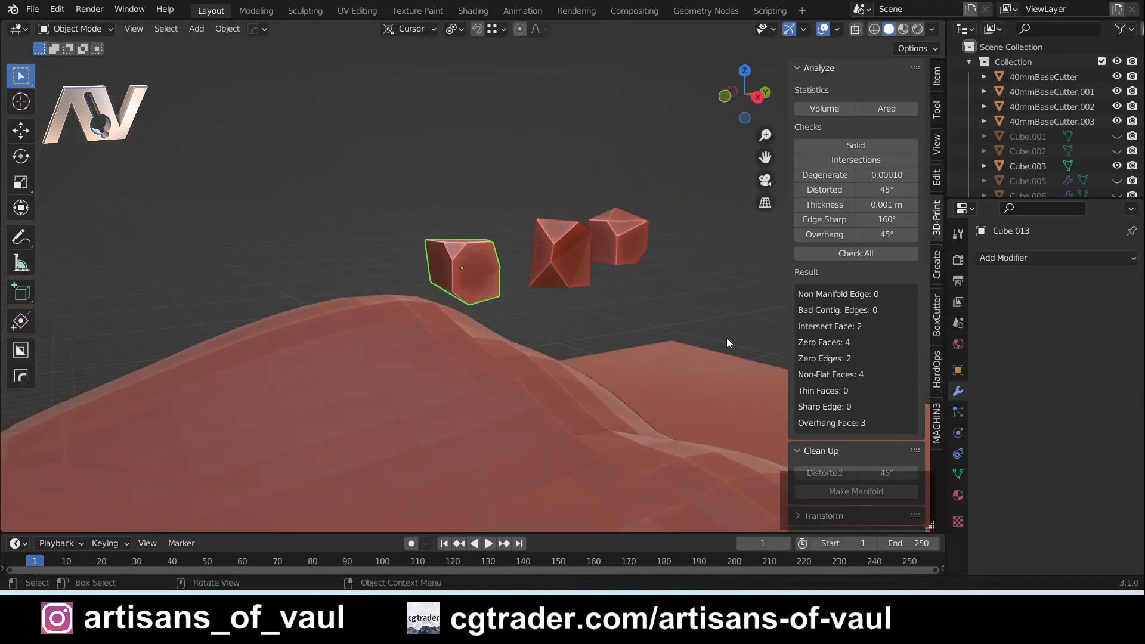
{"action": "key", "text": "Tab"}
{"action": "left_click", "coordinate": [805, 326]}
{"action": "key", "text": "shift+z"}
{"action": "key", "text": "KP_Decimal"}
{"action": "left_click", "coordinate": [484, 210]}
{"action": "key", "text": "g"}
{"action": "key", "text": "g"}
{"action": "mouse_move", "coordinate": [502, 308]}
{"action": "middle_mouse_down"}
{"action": "mouse_move", "coordinate": [453, 262]}
{"action": "mouse_move", "coordinate": [544, 256]}
{"action": "mouse_move", "coordinate": [455, 268]}
{"action": "middle_mouse_up"}
Step: Run all 3D-Print checks on the middle rubble piece and move a vertex at the flagged geometry
{"action": "left_click", "coordinate": [317, 256]}
{"action": "left_click", "coordinate": [856, 253]}
{"action": "left_click", "coordinate": [856, 342]}
{"action": "key", "text": "shift+z"}
{"action": "key", "text": "1"}
{"action": "left_click", "coordinate": [493, 216]}
{"action": "key", "text": "g"}
{"action": "left_click", "coordinate": [465, 319]}
{"action": "key", "text": "Tab"}
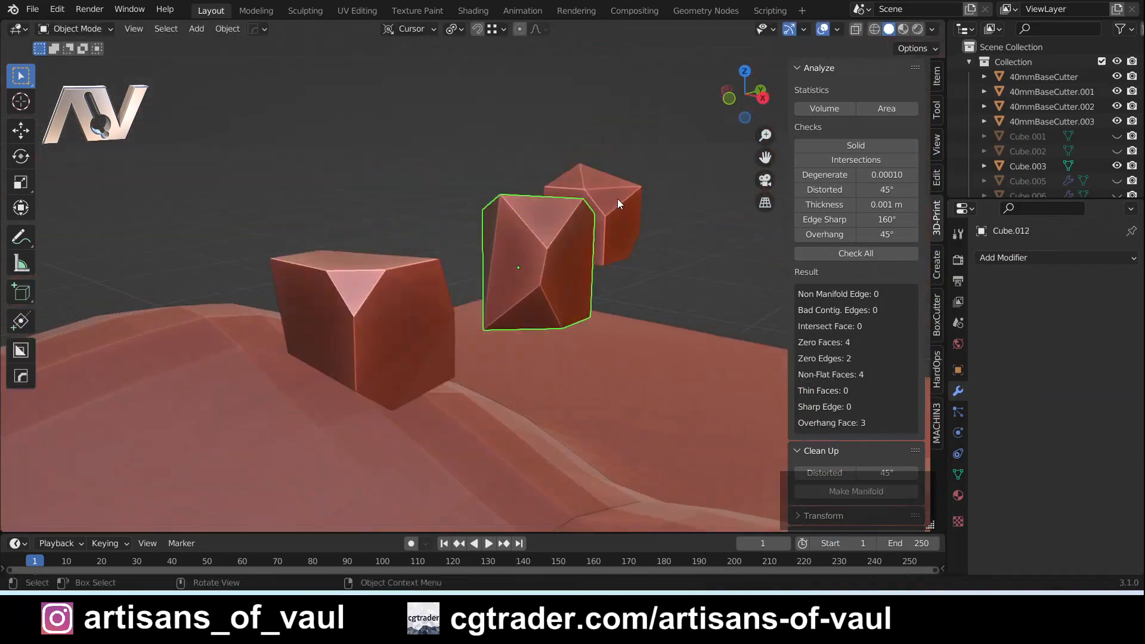
Step: Check the remaining rubble piece for mesh errors and move the three pieces along X, clear of the slab
{"action": "key", "text": "Tab"}
{"action": "left_click", "coordinate": [559, 89]}
{"action": "middle_click_drag", "start_coordinate": [513, 239], "coordinate": [525, 273]}
{"action": "key", "text": "g"}
{"action": "key", "text": "x"}
{"action": "left_click", "coordinate": [381, 274]}
{"action": "right_click", "coordinate": [1013, 62]}
{"action": "left_click", "coordinate": [1014, 63]}
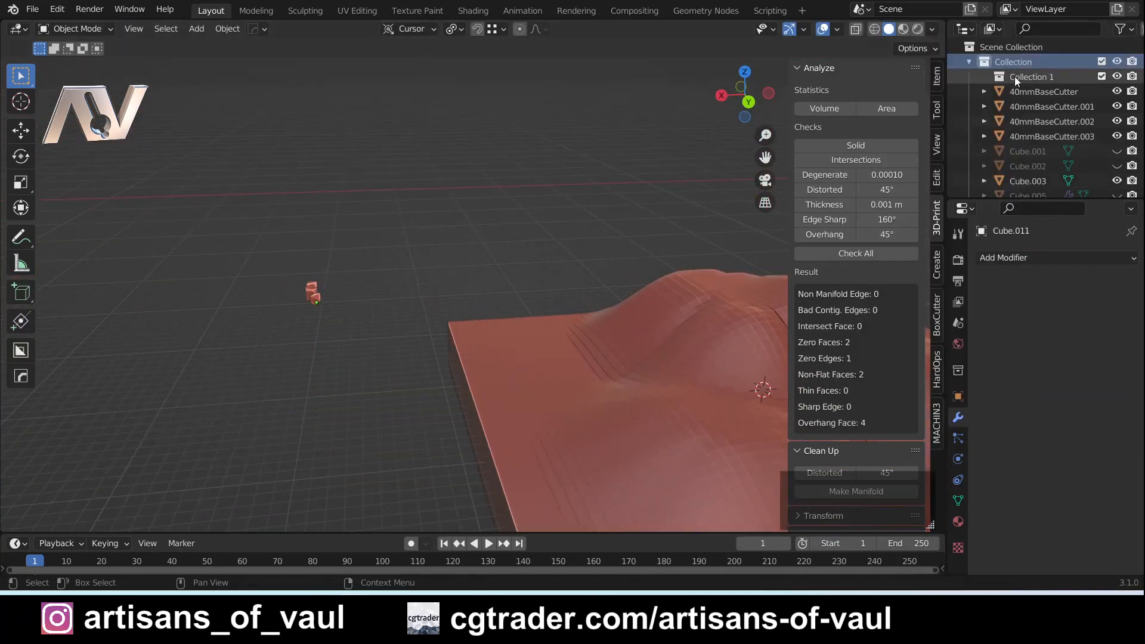
{"action": "left_click", "coordinate": [1019, 77]}
{"action": "key", "text": "ctrl+z"}
{"action": "key", "text": "ctrl+z"}
Step: Create a new collection directly under the Scene Collection, collapse the other collections and name the new one Rubble
{"action": "right_click", "coordinate": [1012, 48]}
{"action": "left_click", "coordinate": [1012, 50]}
{"action": "left_click", "coordinate": [970, 62]}
{"action": "left_click", "coordinate": [969, 77]}
{"action": "double_click", "coordinate": [1016, 92]}
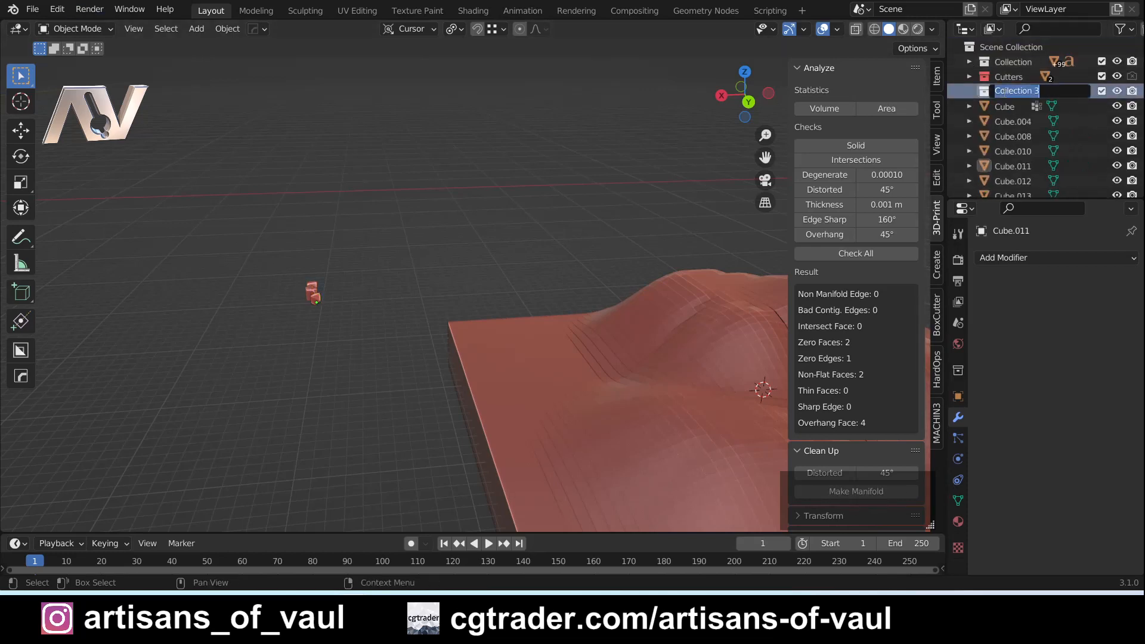
{"action": "type", "text": "Rubble"}
{"action": "key", "text": "Return"}
Step: Move the three rubble pieces into the Rubble collection and save the file
{"action": "key", "text": "m"}
{"action": "left_click", "coordinate": [631, 328]}
{"action": "key", "text": "ctrl+s"}
Step: With the mound slab selected, enlarge the timeline area, switch it to the Geometry Node Editor and create a new node tree
{"action": "left_click", "coordinate": [1017, 259]}
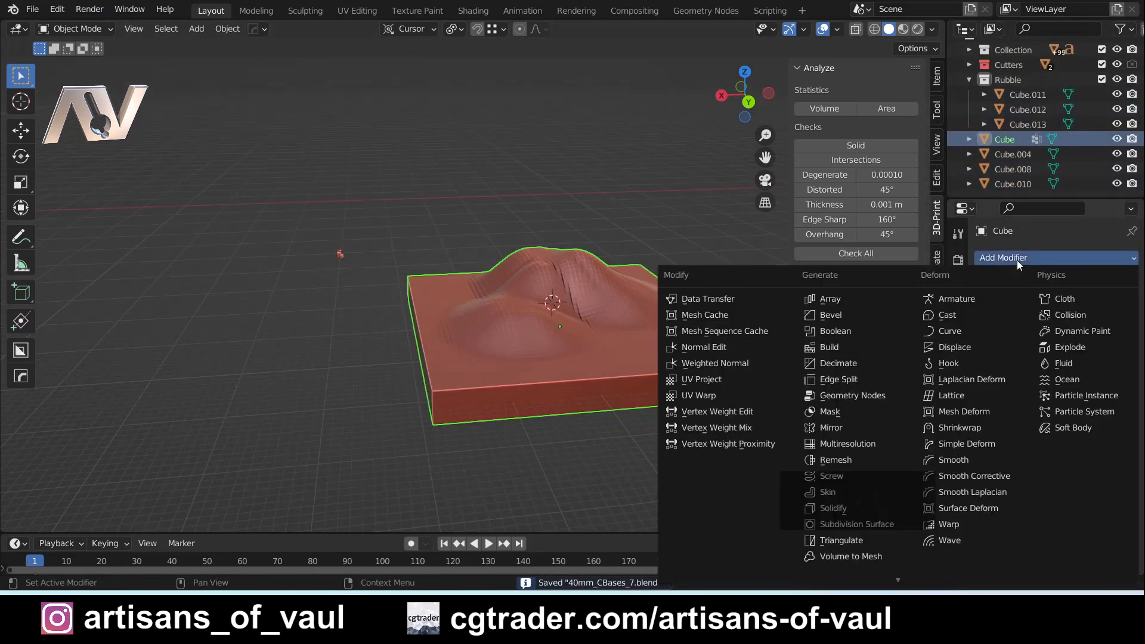
{"action": "left_click_drag", "start_coordinate": [172, 533], "coordinate": [173, 349]}
{"action": "left_click", "coordinate": [15, 362]}
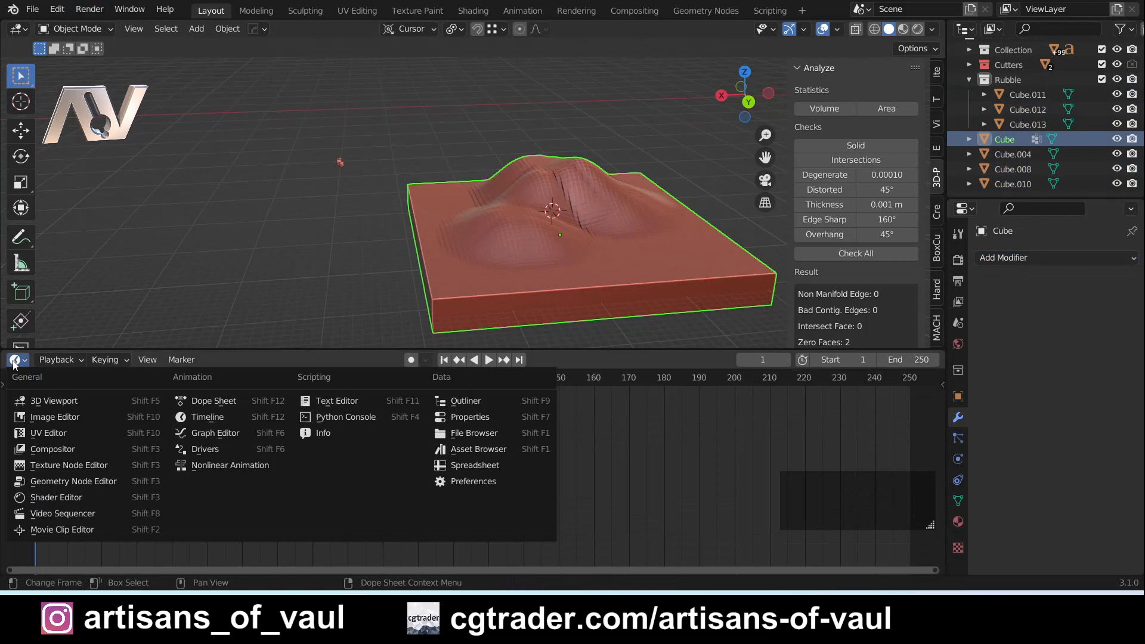
{"action": "left_click", "coordinate": [85, 481]}
{"action": "left_click", "coordinate": [420, 360]}
Step: Enlarge the node editor area and spread the Group Input and Group Output nodes far apart
{"action": "left_click_drag", "start_coordinate": [445, 481], "coordinate": [586, 438]}
{"action": "scroll", "coordinate": [417, 466], "scroll_direction": "up", "scroll_amount": 4}
{"action": "middle_click_drag", "start_coordinate": [357, 463], "coordinate": [389, 495]}
{"action": "left_click_drag", "start_coordinate": [444, 350], "coordinate": [446, 276]}
{"action": "left_click_drag", "start_coordinate": [135, 435], "coordinate": [272, 428]}
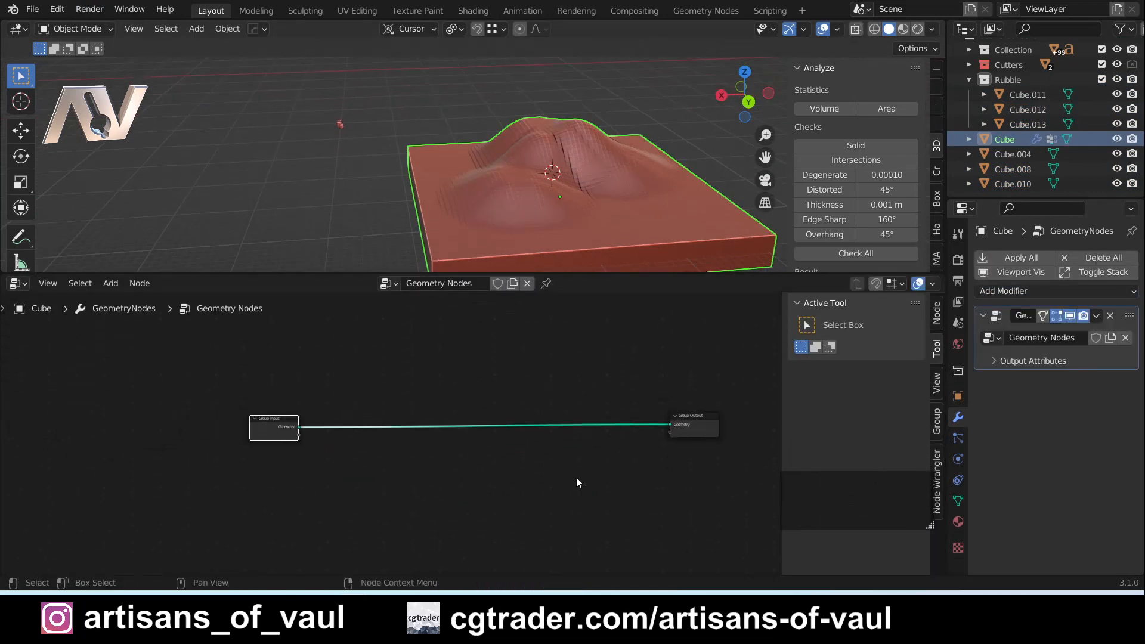
Step: Insert a Join Geometry node between Group Input and Group Output and tidy the node positions
{"action": "key", "text": "shift+a"}
{"action": "type", "text": "join"}
{"action": "left_click", "coordinate": [585, 328]}
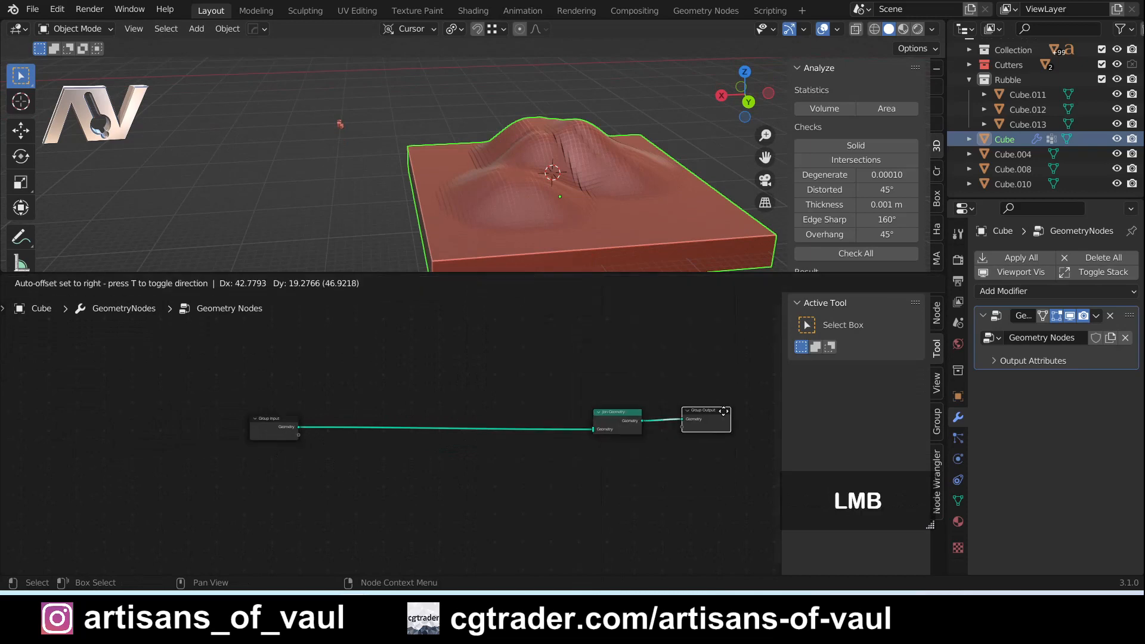
{"action": "left_click", "coordinate": [619, 426]}
{"action": "left_click_drag", "start_coordinate": [276, 426], "coordinate": [278, 412]}
Step: Add a Distribute Points on Faces node, feed it the Group Input geometry and connect its points to Join Geometry
{"action": "key", "text": "shift+a"}
{"action": "left_click", "coordinate": [437, 286]}
{"action": "type", "text": "insta"}
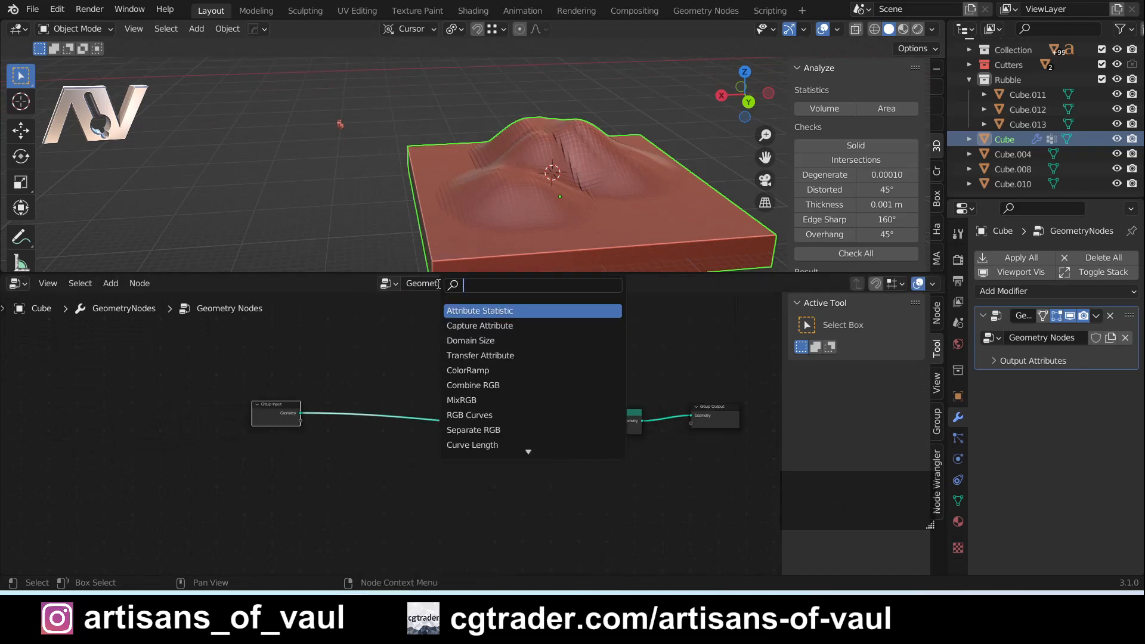
{"action": "left_click", "coordinate": [496, 414]}
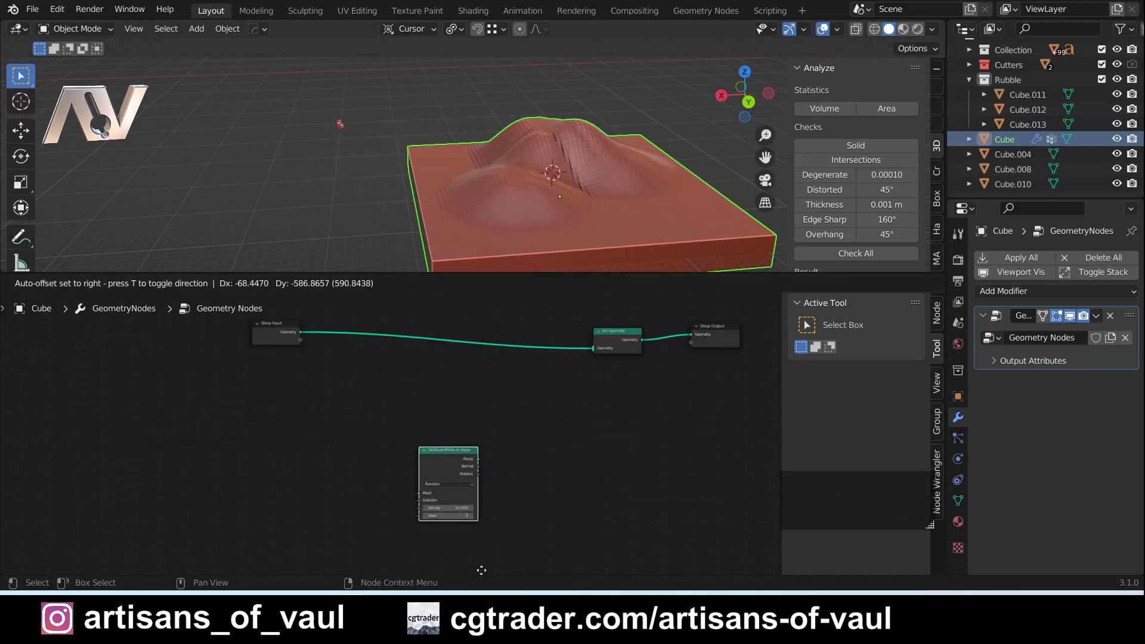
{"action": "left_click", "coordinate": [444, 450]}
{"action": "scroll", "coordinate": [339, 408], "scroll_direction": "down", "scroll_amount": 2, "text": "shift"}
{"action": "left_click_drag", "start_coordinate": [403, 422], "coordinate": [411, 430]}
{"action": "mouse_move", "coordinate": [471, 395]}
{"action": "left_mouse_down"}
{"action": "mouse_move", "coordinate": [589, 373]}
{"action": "mouse_move", "coordinate": [451, 399]}
{"action": "left_mouse_up"}
Step: Expose the Distribute Points on Faces selection as a group input and assign the InstanceVerts vertex group to it
{"action": "left_click_drag", "start_coordinate": [300, 364], "coordinate": [401, 449]}
{"action": "left_click", "coordinate": [1052, 356]}
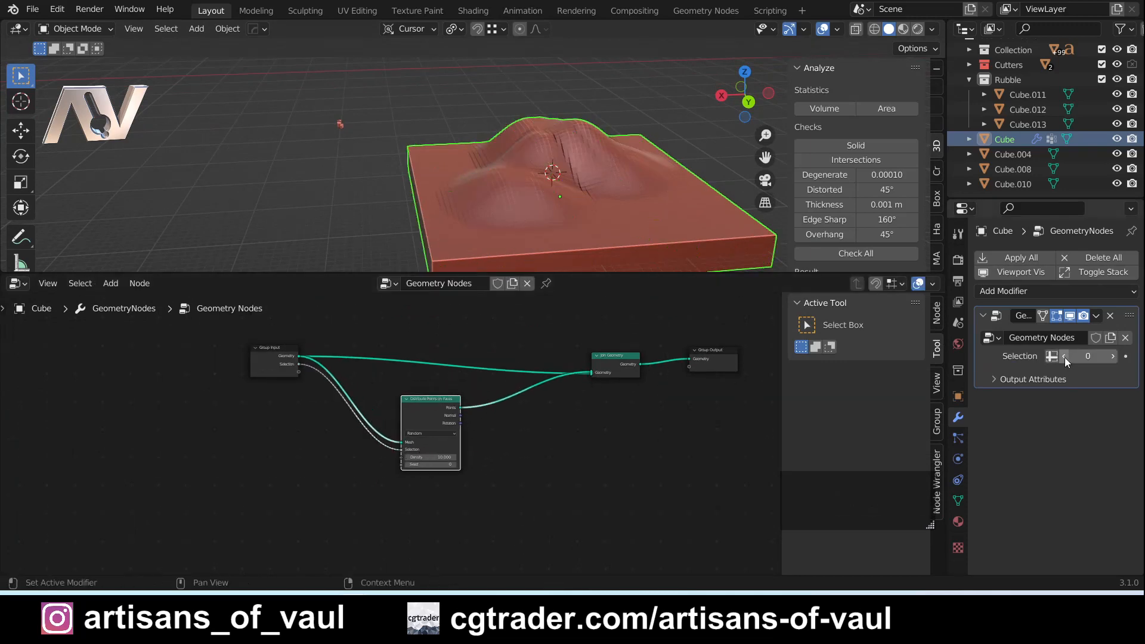
{"action": "left_click", "coordinate": [1085, 357]}
{"action": "left_click", "coordinate": [1077, 453]}
Step: Spread the nodes apart and insert an Instance on Points node between Distribute Points on Faces and Join Geometry
{"action": "left_click_drag", "start_coordinate": [421, 396], "coordinate": [389, 394]}
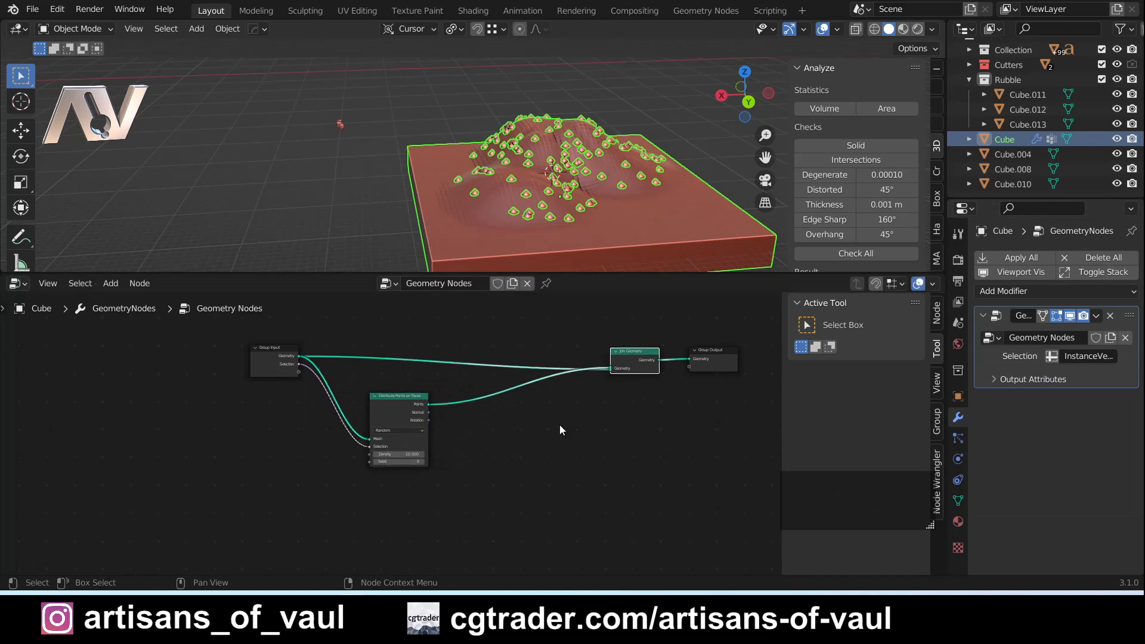
{"action": "key", "text": "shift+a"}
{"action": "type", "text": "instan"}
{"action": "left_click", "coordinate": [544, 360]}
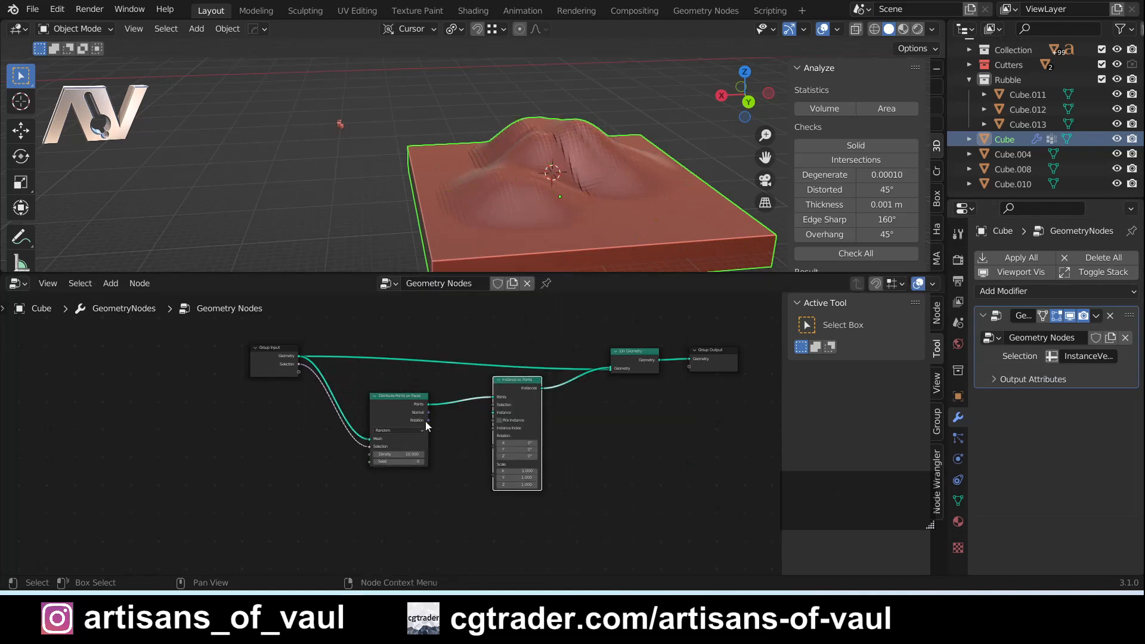
Step: Connect the Rubble collection's geometry to Instance on Points, with Pick Instance, Separate Children and Reset Children enabled
{"action": "left_click", "coordinate": [517, 417]}
{"action": "left_click_drag", "start_coordinate": [1007, 79], "coordinate": [388, 524]}
{"action": "left_click_drag", "start_coordinate": [413, 510], "coordinate": [484, 426]}
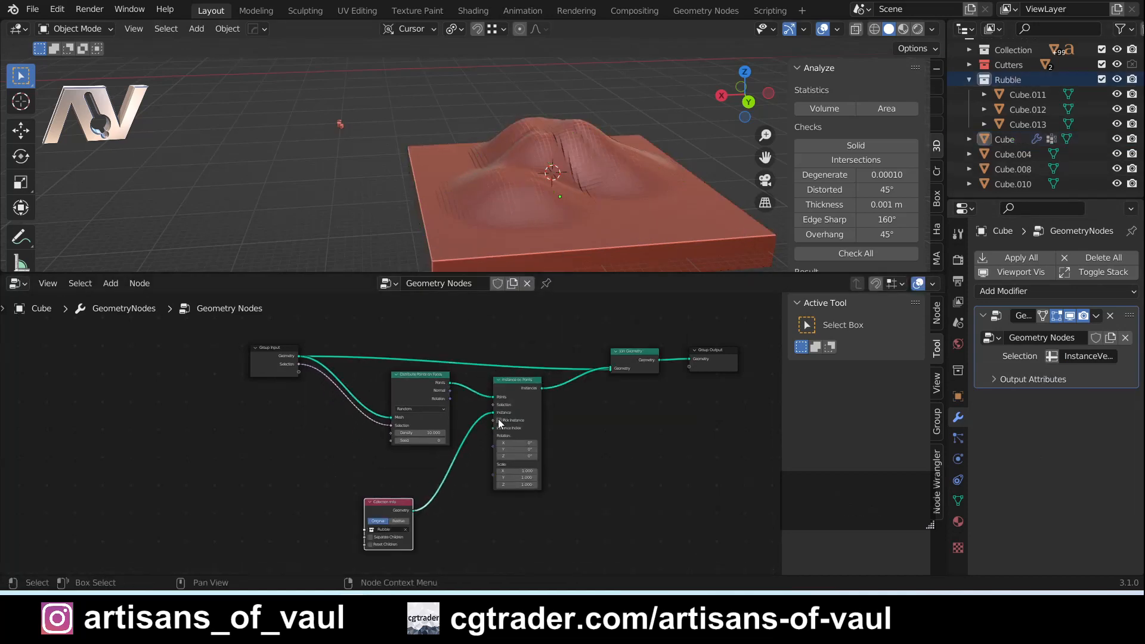
{"action": "left_click", "coordinate": [371, 544]}
Step: Apply the mound slab's scale and reduce the Distribute Points on Faces density to about 4.1
{"action": "left_click", "coordinate": [459, 257]}
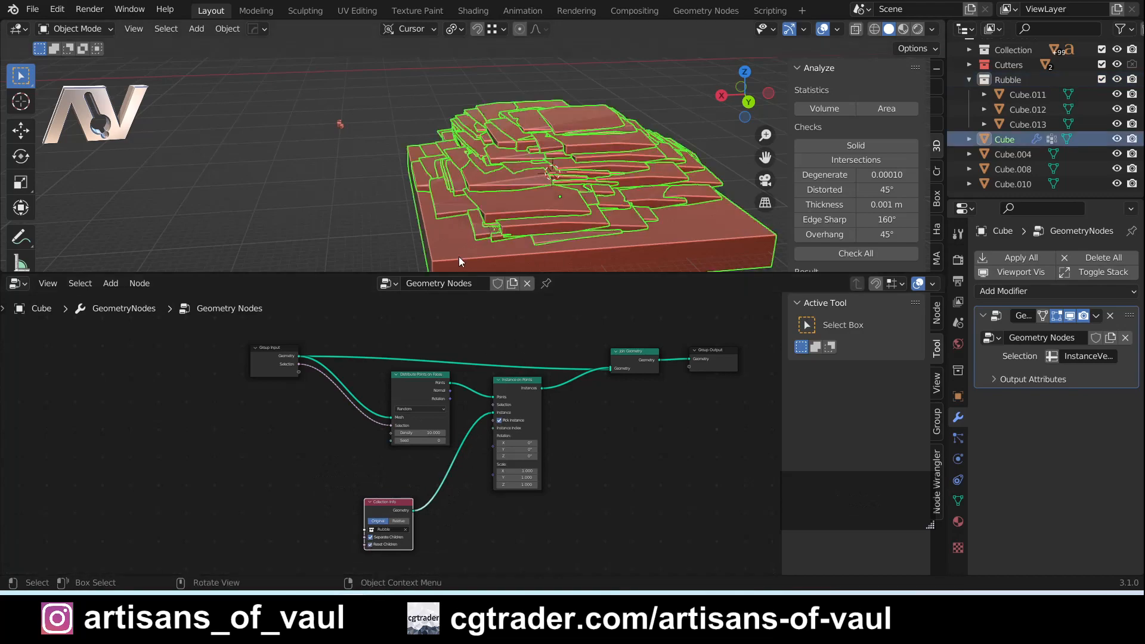
{"action": "key", "text": "ctrl+a"}
{"action": "left_click", "coordinate": [427, 223]}
{"action": "scroll", "coordinate": [533, 213], "scroll_direction": "up", "scroll_amount": 3}
{"action": "scroll", "coordinate": [533, 213], "scroll_direction": "up", "scroll_amount": 1}
{"action": "middle_click_drag", "start_coordinate": [533, 214], "coordinate": [447, 168], "text": "shift"}
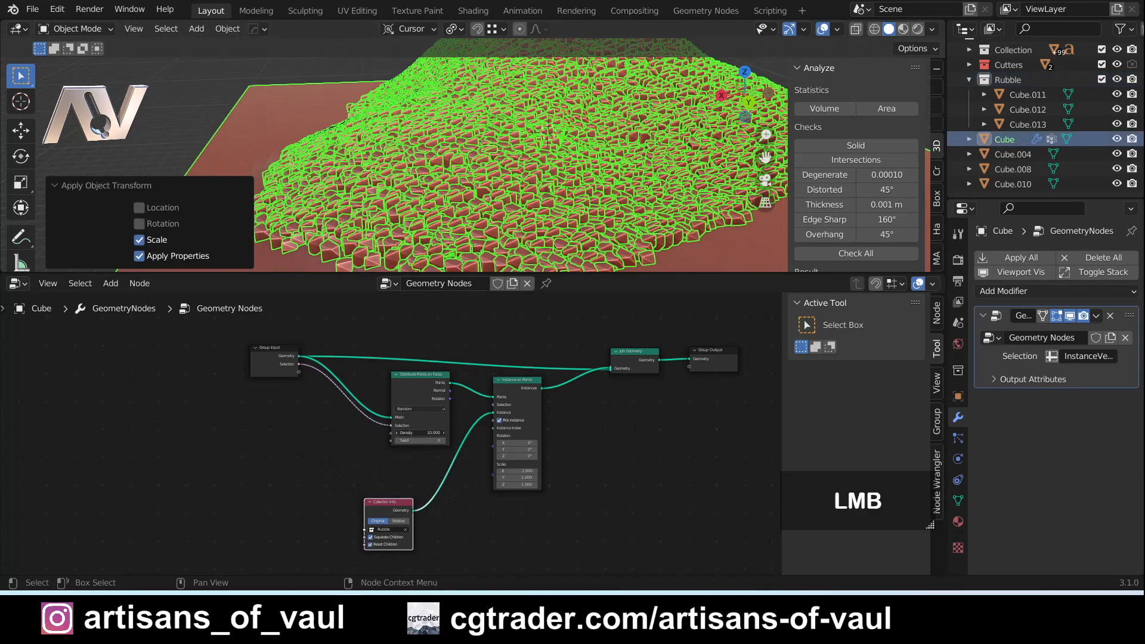
{"action": "left_click_drag", "start_coordinate": [427, 433], "coordinate": [395, 433]}
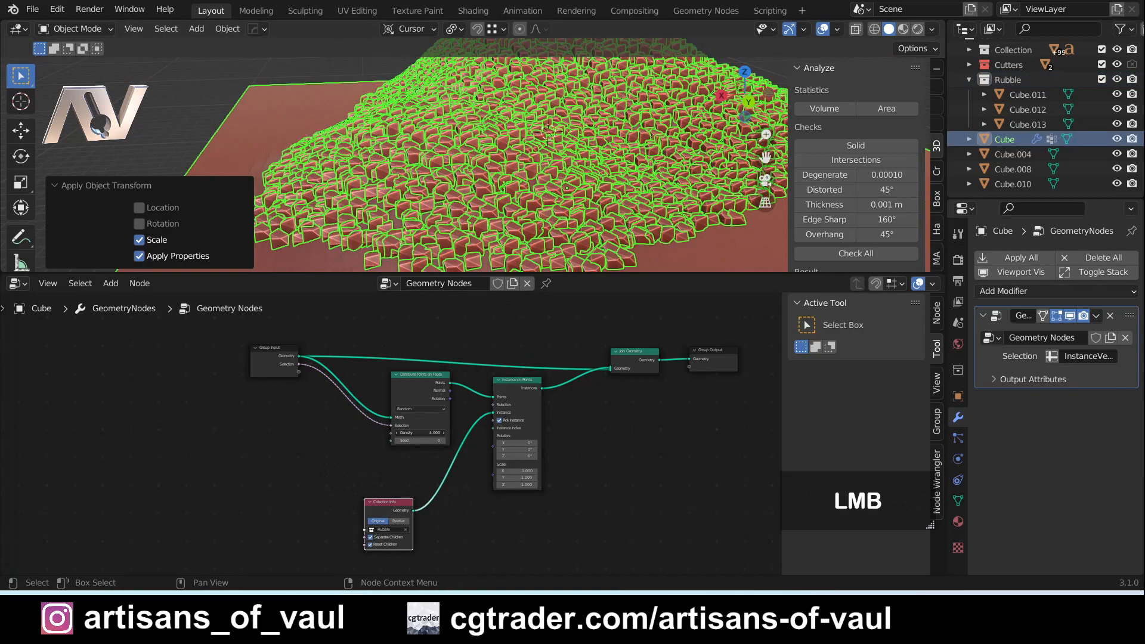
Step: Add a Random Value node of Vector type and connect its value to the Rotation of Instance on Points
{"action": "left_click_drag", "start_coordinate": [392, 501], "coordinate": [397, 458]}
{"action": "key", "text": "shift+a"}
{"action": "left_click", "coordinate": [413, 284]}
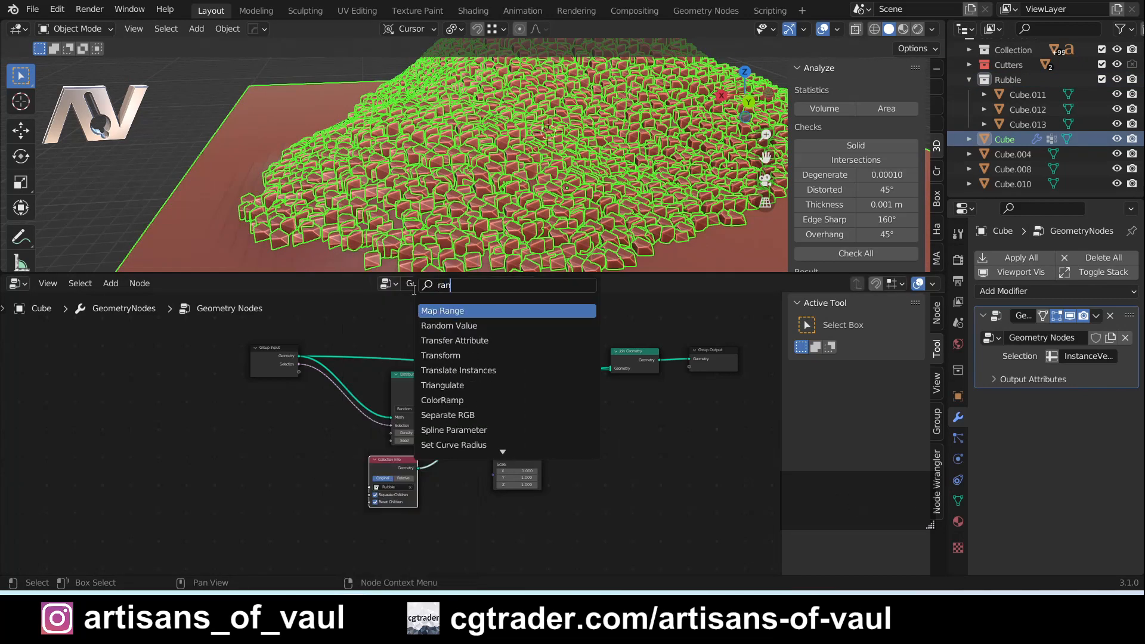
{"action": "type", "text": "ran"}
{"action": "left_click", "coordinate": [449, 326]}
{"action": "left_click", "coordinate": [452, 494]}
{"action": "left_click_drag", "start_coordinate": [479, 483], "coordinate": [492, 446]}
Step: Set all three minimum values of the rotation's Random Value node to -1
{"action": "double_click", "coordinate": [461, 510]}
{"action": "type", "text": "-1"}
{"action": "key", "text": "Return"}
{"action": "type", "text": "-1"}
{"action": "key", "text": "Return"}
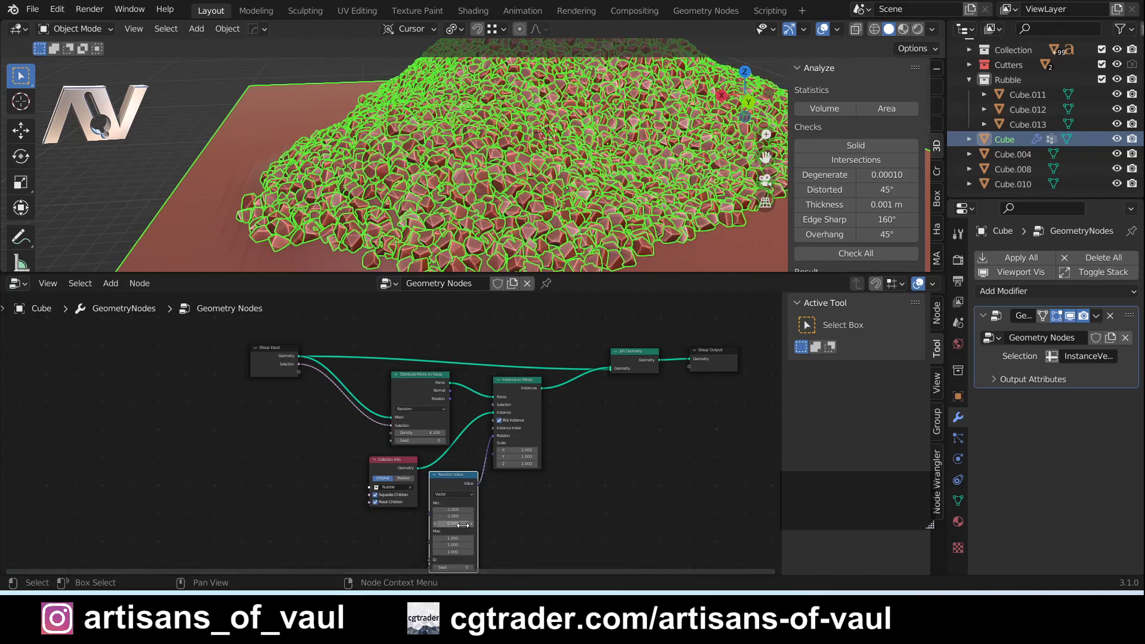
{"action": "double_click", "coordinate": [456, 522]}
{"action": "type", "text": "-1"}
{"action": "key", "text": "Return"}
Step: Move the Instance on Points node aside, inspect the scattered rubble up close and save the file
{"action": "middle_click_drag", "start_coordinate": [574, 486], "coordinate": [560, 448]}
{"action": "scroll", "coordinate": [557, 449], "scroll_direction": "up", "scroll_amount": 2}
{"action": "left_click_drag", "start_coordinate": [530, 395], "coordinate": [596, 398]}
{"action": "left_click", "coordinate": [463, 452]}
{"action": "middle_click_drag", "start_coordinate": [570, 214], "coordinate": [392, 199], "text": "shift"}
{"action": "scroll", "coordinate": [303, 199], "scroll_direction": "up", "scroll_amount": 3}
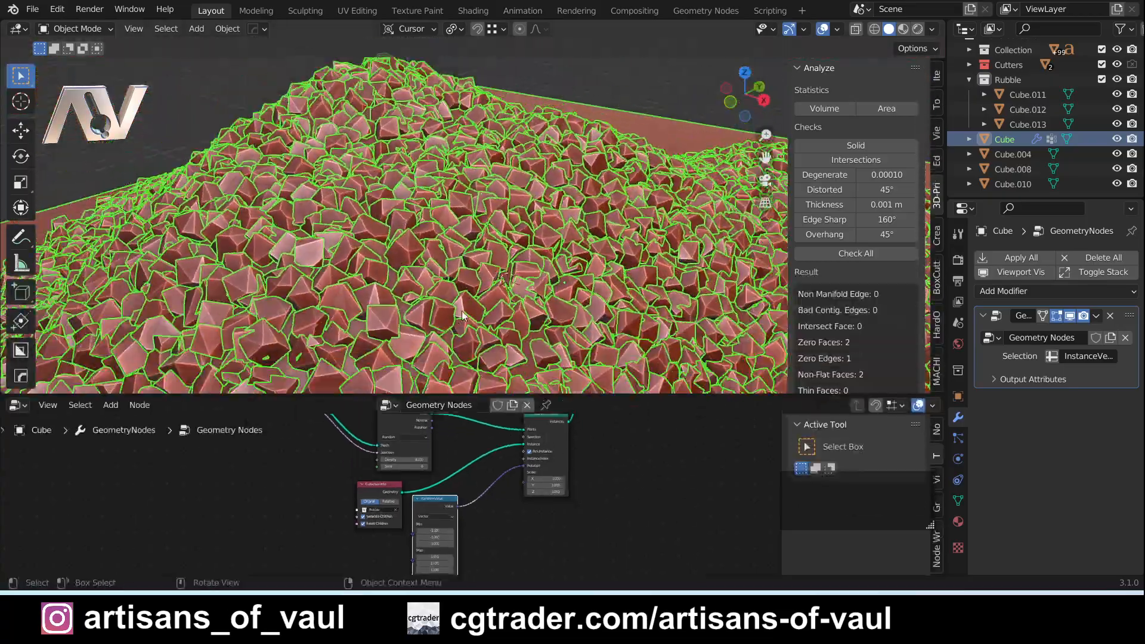
{"action": "middle_click_drag", "start_coordinate": [454, 246], "coordinate": [518, 352]}
{"action": "key", "text": "ctrl+s"}
Step: Move the Join Geometry and Group Output nodes away from Instance on Points to make room between them
{"action": "scroll", "coordinate": [607, 468], "scroll_direction": "up", "scroll_amount": 3}
{"action": "middle_click_drag", "start_coordinate": [607, 471], "coordinate": [499, 573], "text": "shift"}
{"action": "left_click_drag", "start_coordinate": [595, 446], "coordinate": [709, 428]}
{"action": "left_click_drag", "start_coordinate": [499, 474], "coordinate": [609, 458]}
{"action": "left_click_drag", "start_coordinate": [711, 428], "coordinate": [712, 460]}
Step: Insert a Realize Instances node between Instance on Points and Join Geometry and check the rubble mound
{"action": "key", "text": "shift+a"}
{"action": "left_click", "coordinate": [465, 290]}
{"action": "type", "text": "instance"}
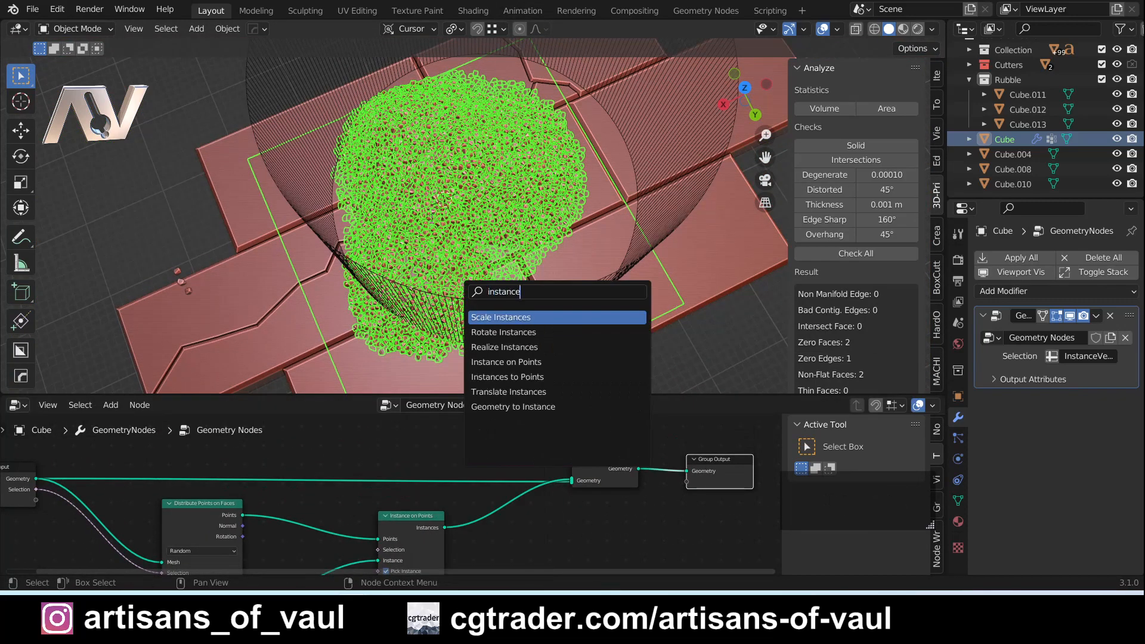
{"action": "left_click", "coordinate": [500, 345]}
{"action": "left_click", "coordinate": [503, 546]}
{"action": "scroll", "coordinate": [461, 261], "scroll_direction": "up", "scroll_amount": 4}
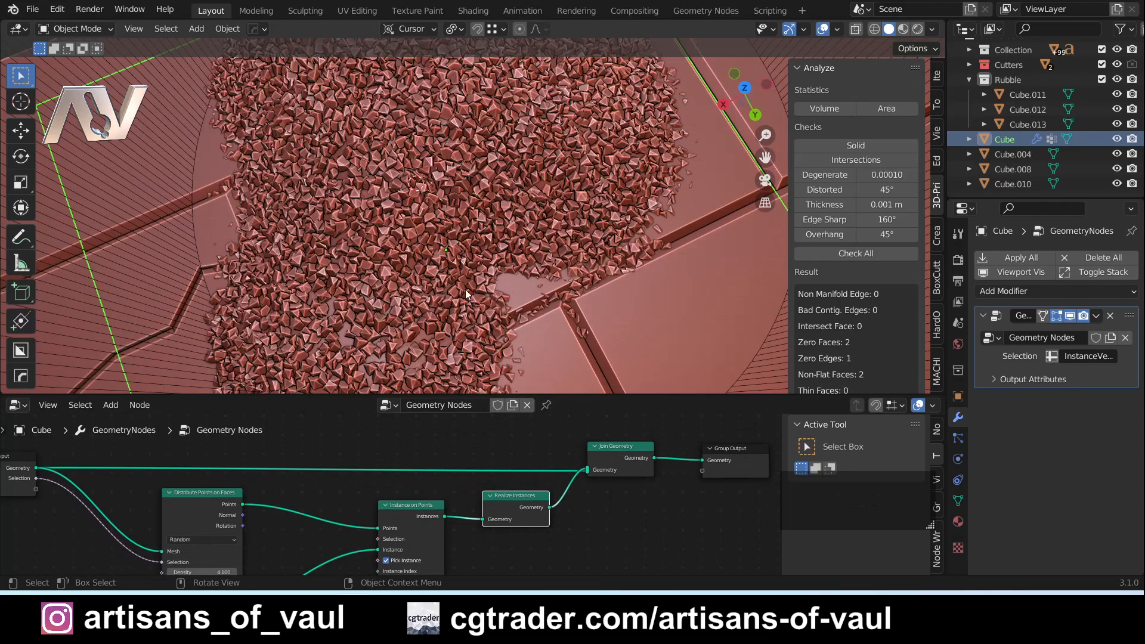
{"action": "scroll", "coordinate": [465, 288], "scroll_direction": "down", "scroll_amount": 5}
{"action": "middle_click_drag", "start_coordinate": [510, 308], "coordinate": [519, 248]}
{"action": "scroll", "coordinate": [507, 229], "scroll_direction": "up", "scroll_amount": 3}
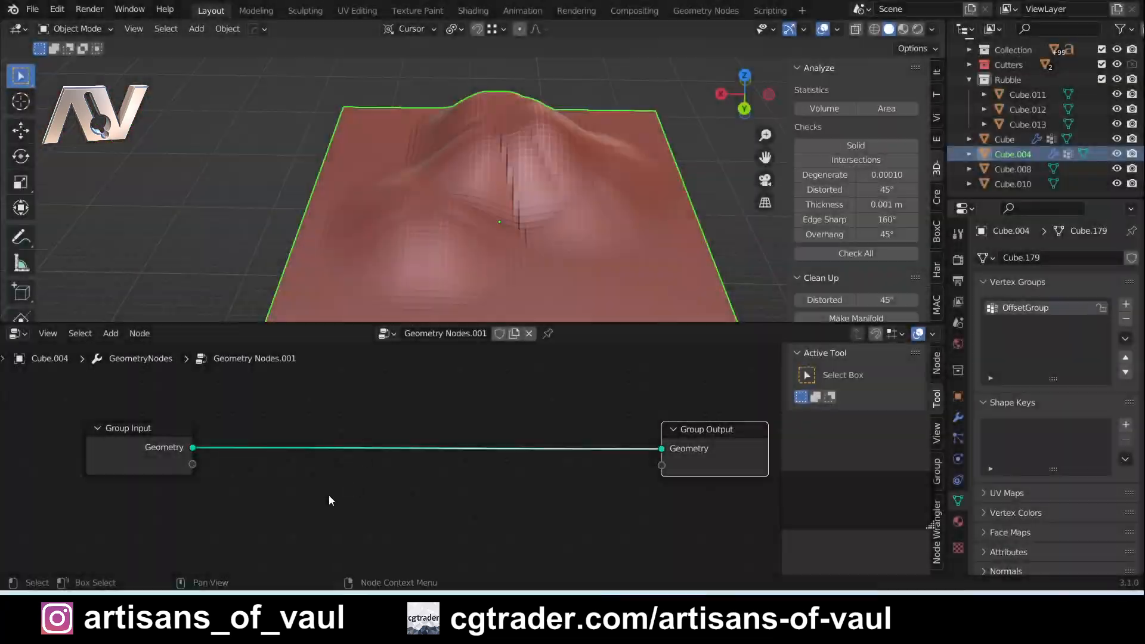
Step: In the second mound's node tree, insert a Subdivision Surface node between Group Input and Group Output
{"action": "middle_click_drag", "start_coordinate": [327, 495], "coordinate": [352, 480]}
{"action": "key", "text": "shift+a"}
{"action": "left_click", "coordinate": [314, 282]}
{"action": "type", "text": "sub"}
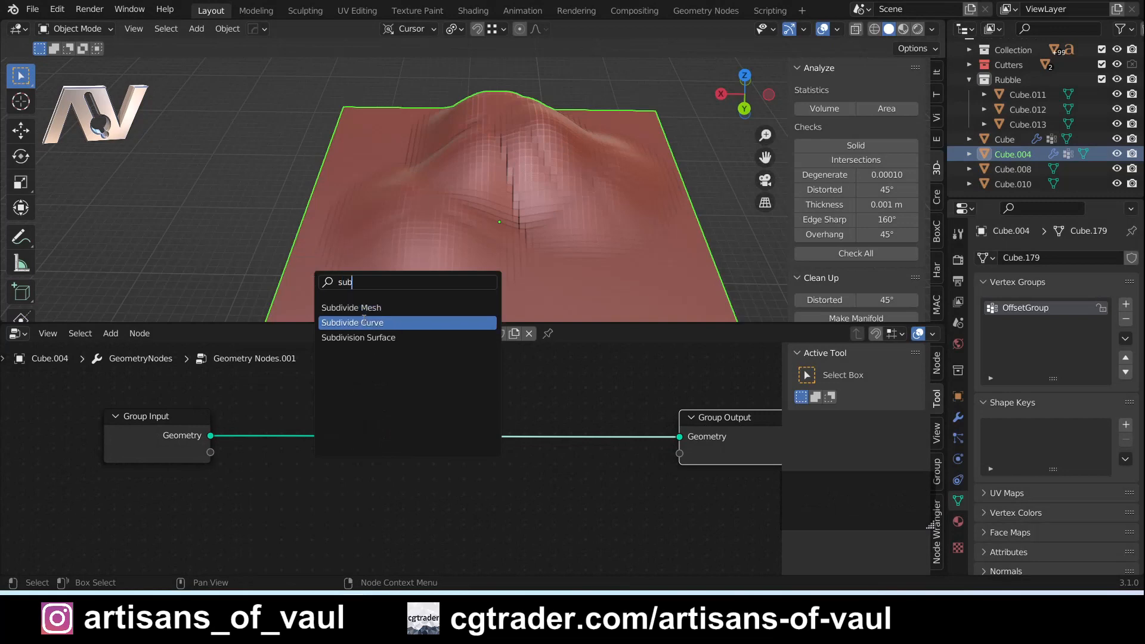
{"action": "left_click", "coordinate": [361, 338]}
{"action": "left_click", "coordinate": [294, 437]}
{"action": "left_click", "coordinate": [345, 434]}
Step: Set the Subdivision Surface node's crease to 1 and its level to 2
{"action": "left_click", "coordinate": [322, 514]}
{"action": "left_click", "coordinate": [318, 503]}
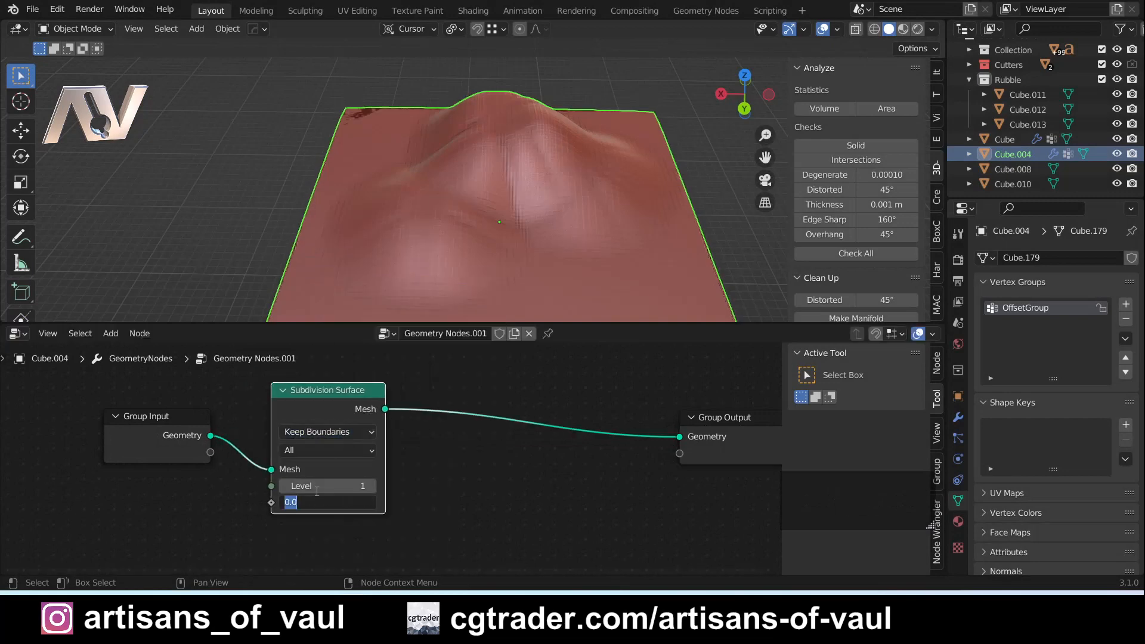
{"action": "type", "text": "1"}
{"action": "key", "text": "Return"}
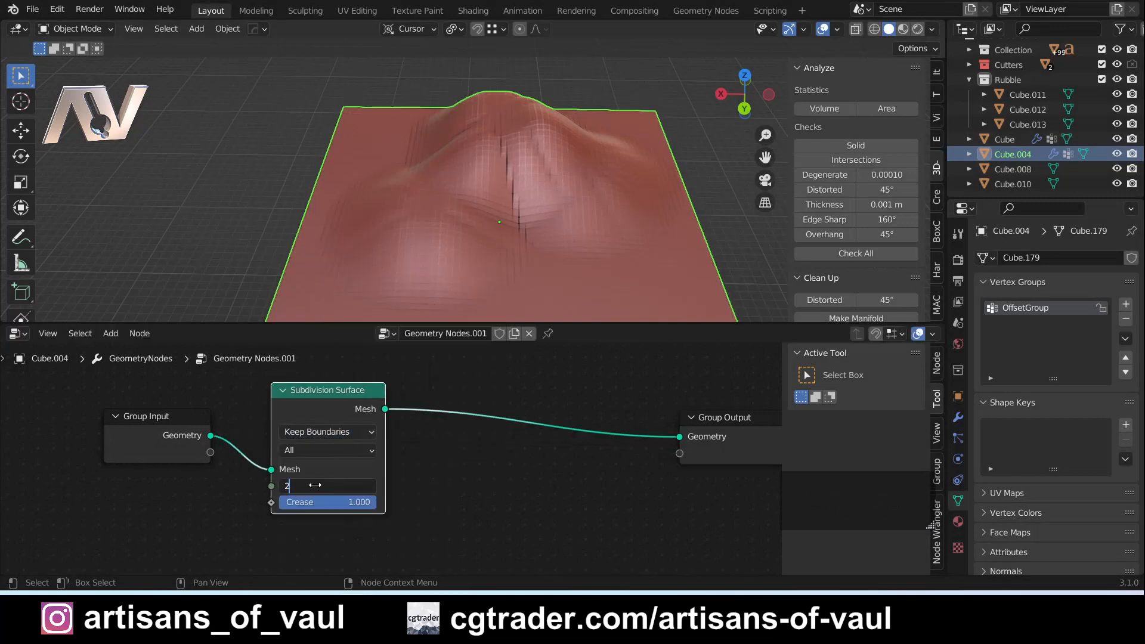
Step: Insert a Set Position node between Subdivision Surface and Group Output
{"action": "key", "text": "shift+a"}
{"action": "type", "text": "set"}
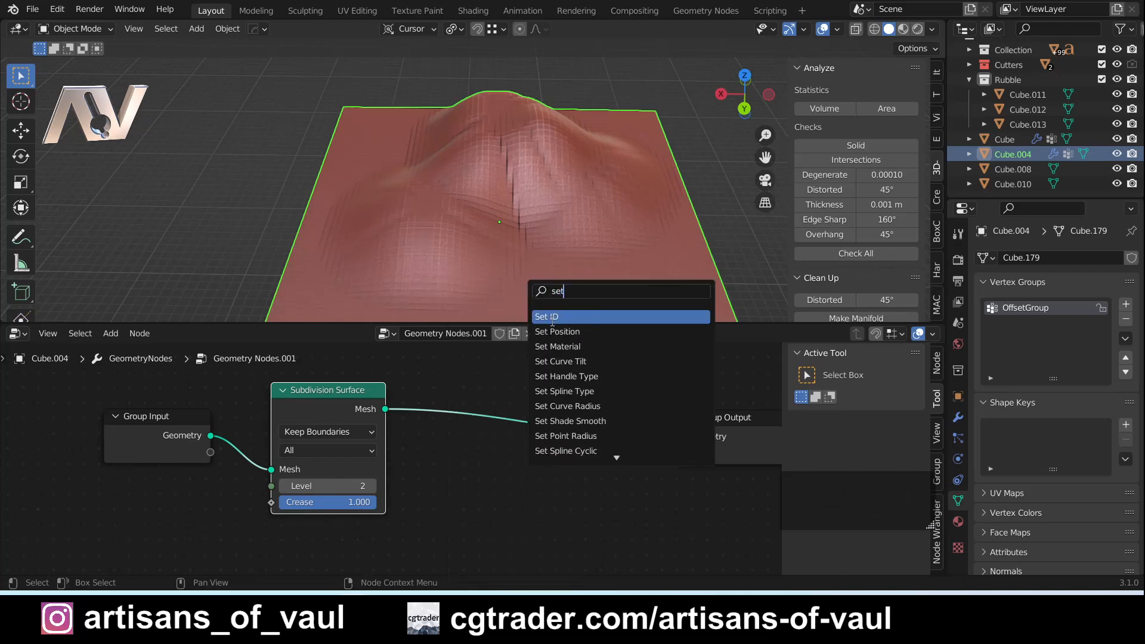
{"action": "left_click", "coordinate": [556, 331]}
{"action": "left_click", "coordinate": [559, 429]}
Step: Expose the Set Position selection as a group input and assign the OffsetGroup vertex group to it
{"action": "middle_click_drag", "start_coordinate": [423, 445], "coordinate": [401, 422], "text": "shift"}
{"action": "left_click_drag", "start_coordinate": [188, 430], "coordinate": [490, 424]}
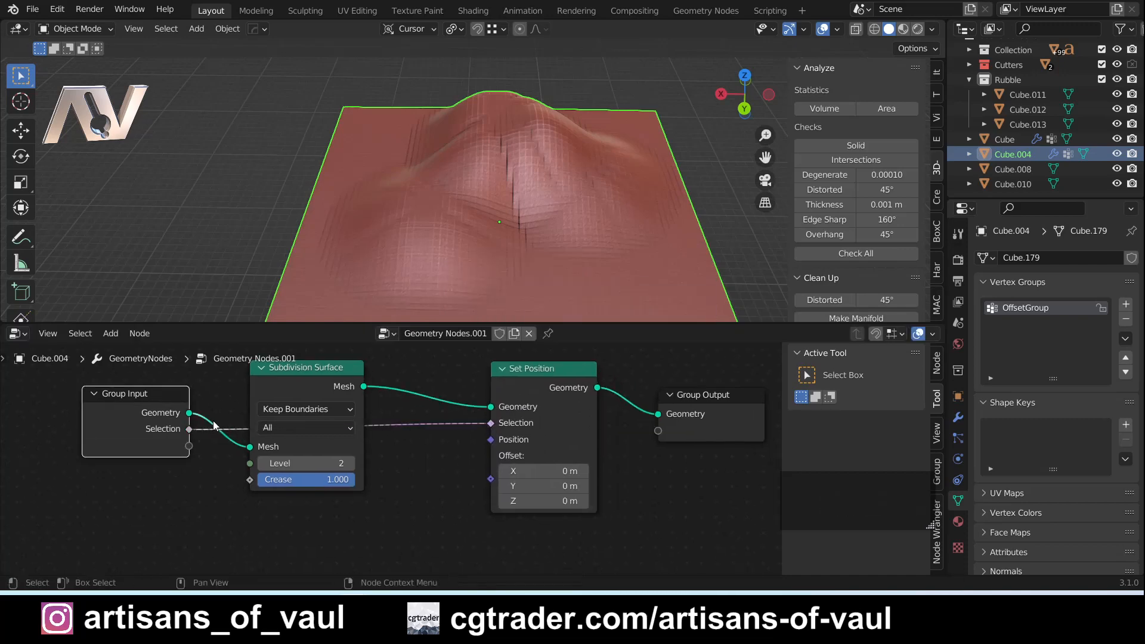
{"action": "left_click", "coordinate": [958, 418]}
{"action": "left_click", "coordinate": [1082, 356]}
{"action": "left_click", "coordinate": [1025, 546]}
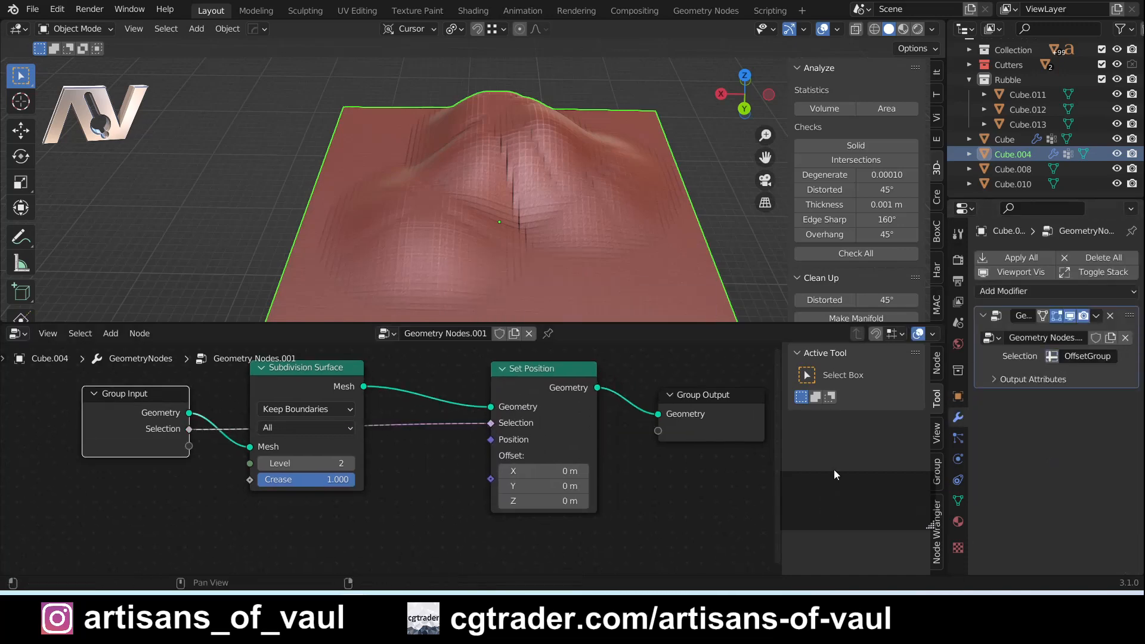
Step: Add a Random Value node of Vector type and connect its value to the Offset of Set Position
{"action": "key", "text": "shift+a"}
{"action": "left_click", "coordinate": [427, 274]}
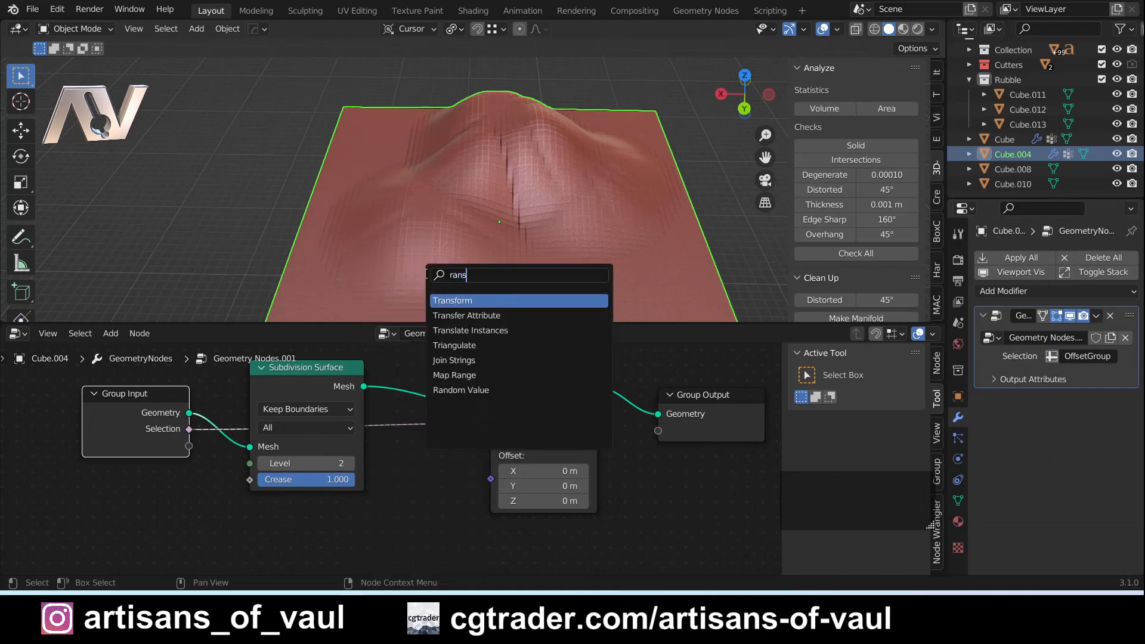
{"action": "key", "text": "Return"}
{"action": "left_click", "coordinate": [419, 468]}
{"action": "left_click", "coordinate": [419, 497]}
{"action": "left_click", "coordinate": [420, 447]}
{"action": "middle_click_drag", "start_coordinate": [561, 538], "coordinate": [548, 483], "text": "shift"}
{"action": "left_click_drag", "start_coordinate": [463, 418], "coordinate": [495, 415]}
{"action": "left_click_drag", "start_coordinate": [468, 417], "coordinate": [389, 478]}
{"action": "left_click_drag", "start_coordinate": [412, 495], "coordinate": [476, 423]}
Step: Set the maximum X and Y of the offset's Random Value node to 0
{"action": "middle_click_drag", "start_coordinate": [452, 471], "coordinate": [496, 341]}
{"action": "left_click", "coordinate": [412, 485]}
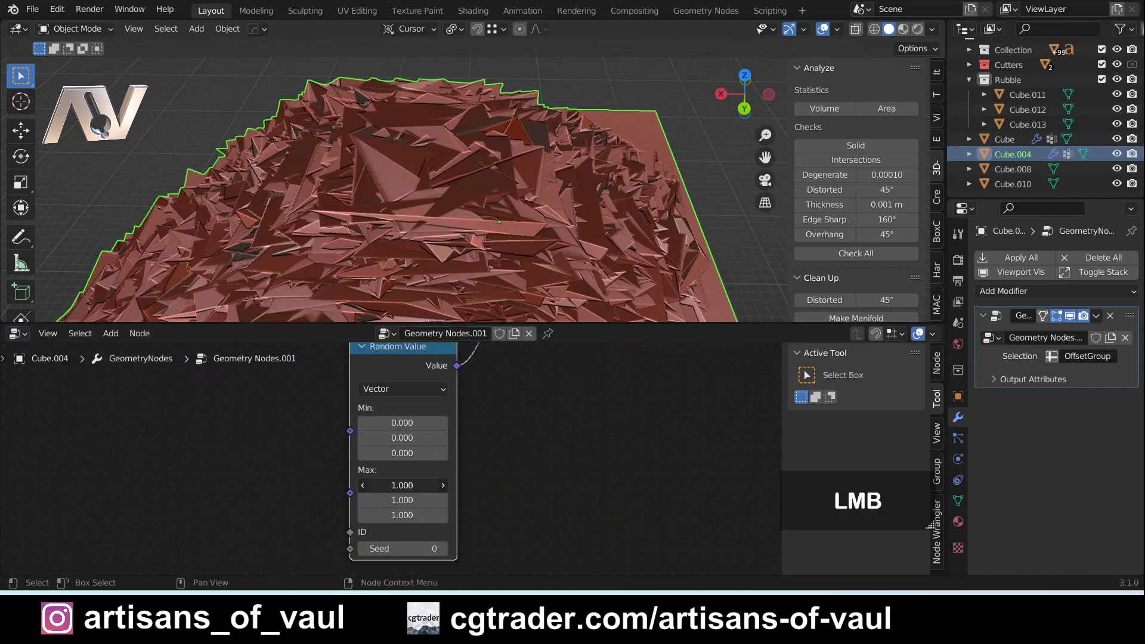
{"action": "type", "text": "0"}
{"action": "key", "text": "Tab"}
{"action": "type", "text": "0"}
{"action": "key", "text": "Return"}
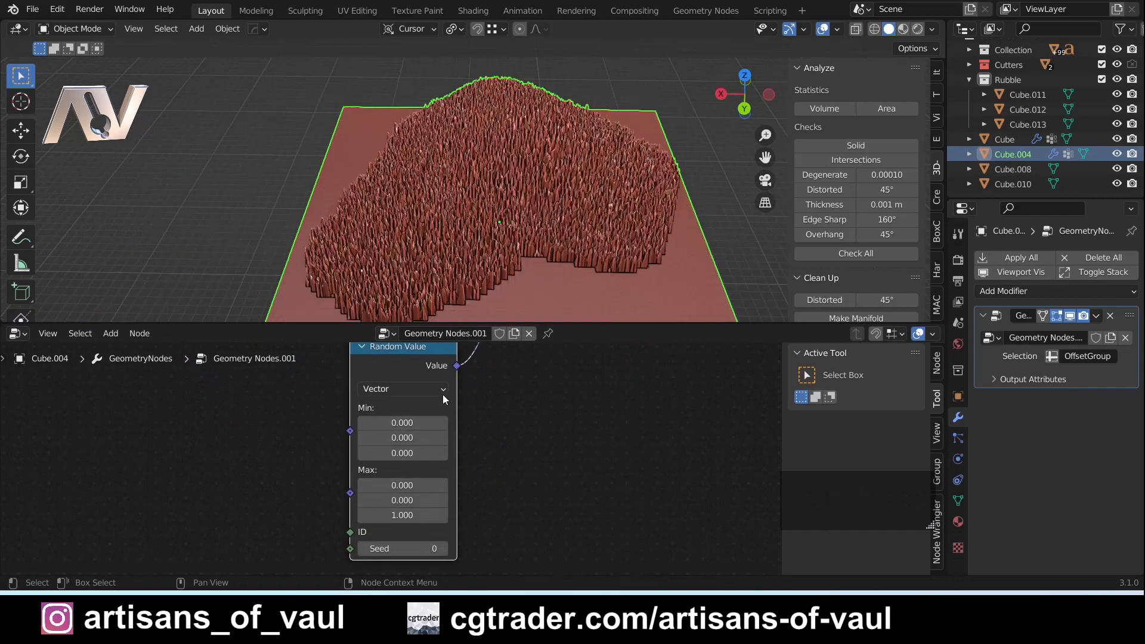
Step: Set the maximum Z of the offset's Random Value node to 0.5
{"action": "middle_click_drag", "start_coordinate": [438, 269], "coordinate": [511, 264]}
{"action": "left_click", "coordinate": [415, 516]}
{"action": "type", "text": "0.5"}
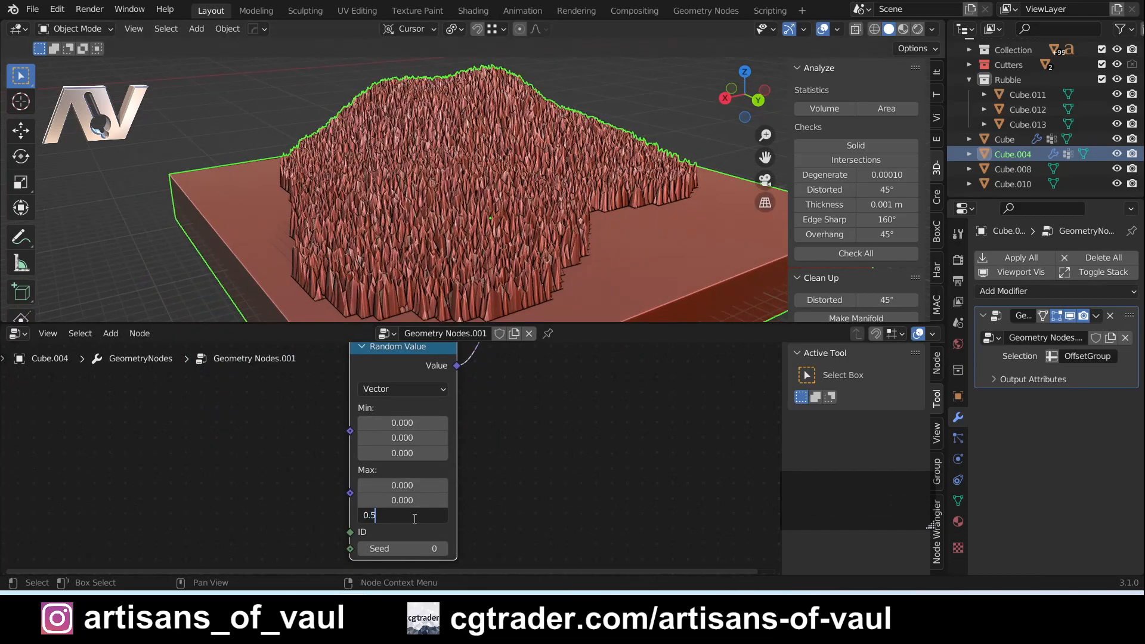
{"action": "key", "text": "Return"}
Step: Try a minimum Z of -0.5 on the offset's Random Value node and restore it to 0
{"action": "left_click", "coordinate": [402, 453]}
{"action": "type", "text": "-0.5"}
{"action": "key", "text": "Return"}
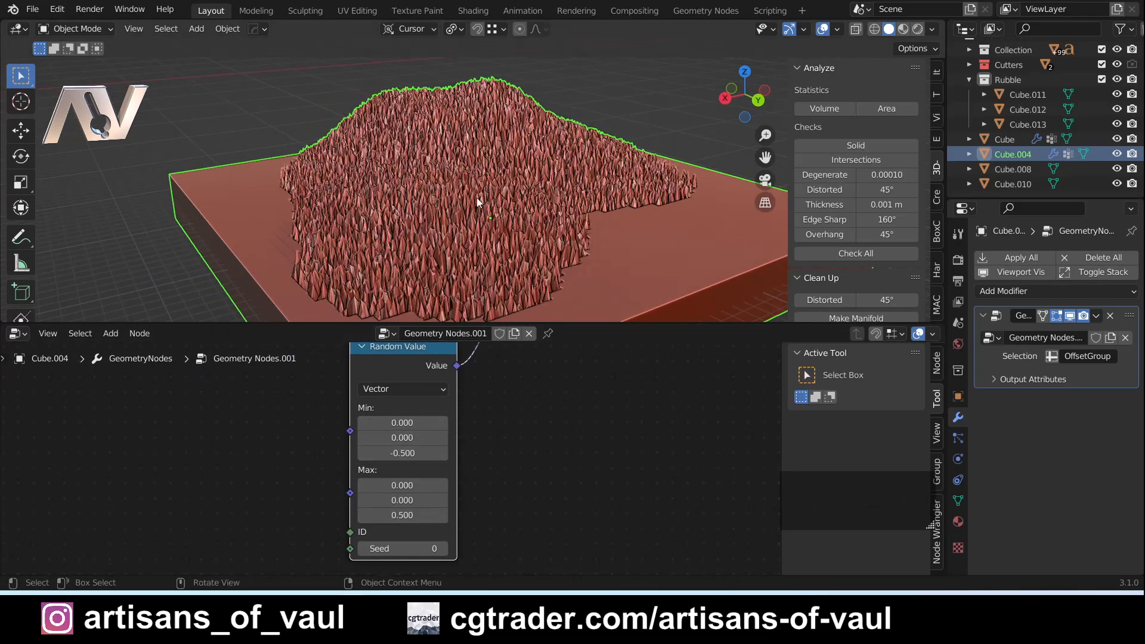
{"action": "scroll", "coordinate": [477, 198], "scroll_direction": "up", "scroll_amount": 4}
{"action": "middle_click_drag", "start_coordinate": [477, 198], "coordinate": [412, 239]}
{"action": "left_click", "coordinate": [405, 454]}
{"action": "type", "text": "0"}
{"action": "key", "text": "Return"}
{"action": "middle_click_drag", "start_coordinate": [489, 256], "coordinate": [597, 286]}
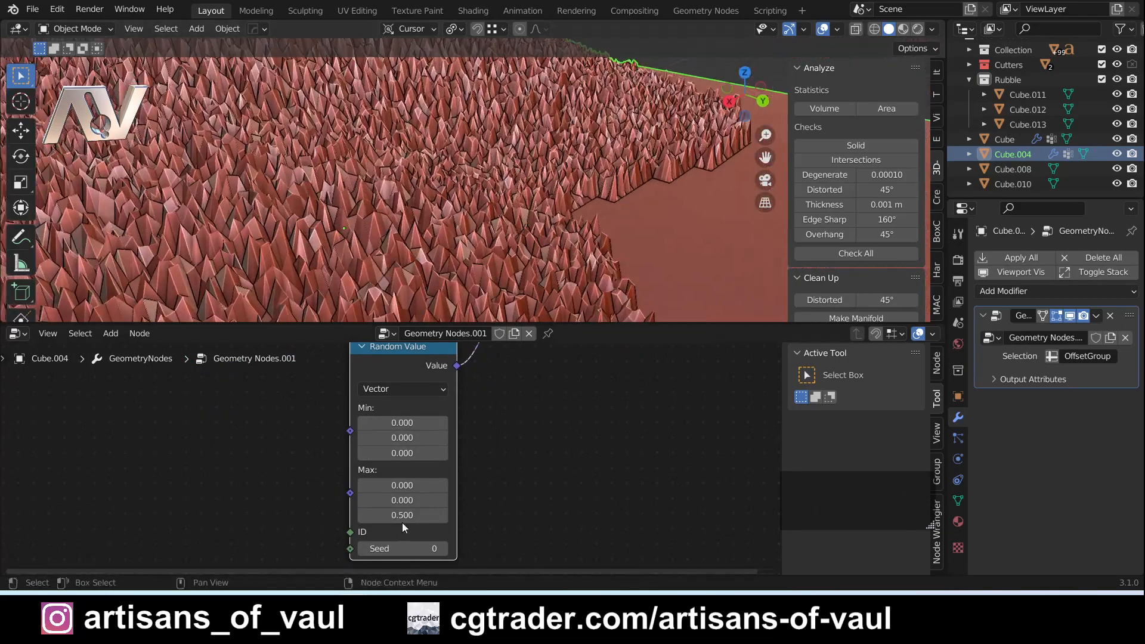
Step: Readjust the maximum Z of the offset's Random Value node and check the spikes on the mound
{"action": "mouse_move", "coordinate": [402, 516]}
{"action": "left_mouse_down"}
{"action": "mouse_move", "coordinate": [383, 517]}
{"action": "mouse_move", "coordinate": [471, 514]}
{"action": "mouse_move", "coordinate": [397, 514]}
{"action": "left_mouse_up"}
{"action": "left_click", "coordinate": [403, 517]}
{"action": "type", "text": "0.5"}
{"action": "key", "text": "Return"}
{"action": "scroll", "coordinate": [563, 251], "scroll_direction": "down", "scroll_amount": 4}
{"action": "middle_click_drag", "start_coordinate": [563, 250], "coordinate": [528, 223]}
{"action": "scroll", "coordinate": [620, 217], "scroll_direction": "up", "scroll_amount": 4}
{"action": "scroll", "coordinate": [536, 262], "scroll_direction": "down", "scroll_amount": 7}
Step: Rearrange the node tree, with Random Value near Set Position and Group Output moved farther away
{"action": "middle_click_drag", "start_coordinate": [603, 388], "coordinate": [501, 511]}
{"action": "left_click_drag", "start_coordinate": [301, 471], "coordinate": [359, 403]}
{"action": "scroll", "coordinate": [453, 370], "scroll_direction": "down", "scroll_amount": 4}
{"action": "middle_click_drag", "start_coordinate": [578, 351], "coordinate": [522, 412]}
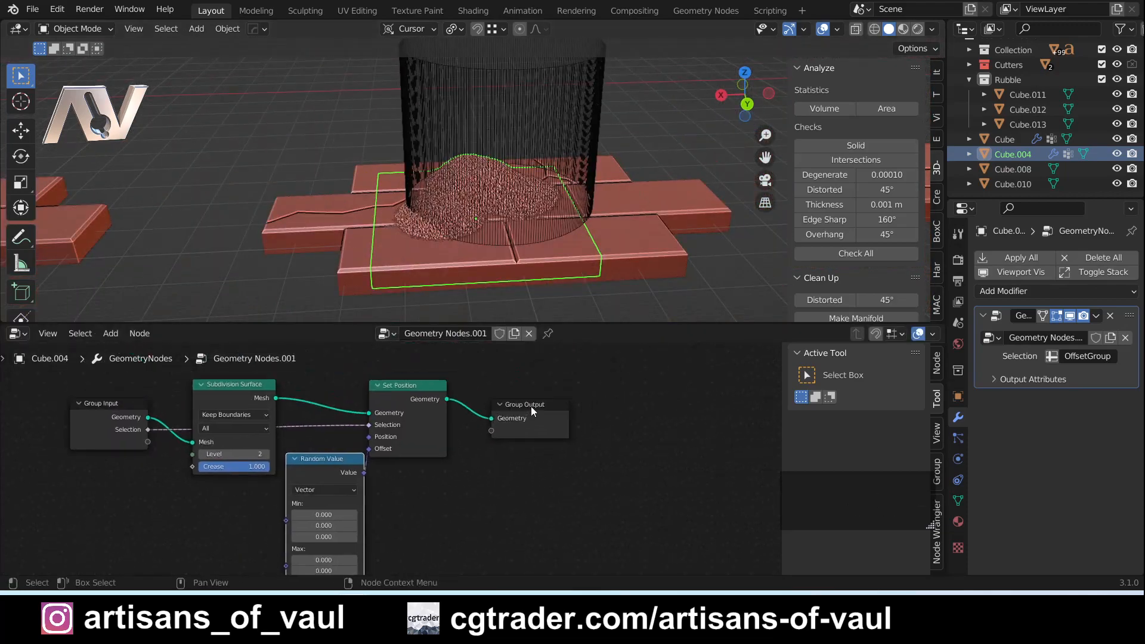
{"action": "left_click_drag", "start_coordinate": [530, 406], "coordinate": [666, 410]}
Step: Try a duplicate of the Subdivision Surface node between Set Position and Group Output, and delete it again
{"action": "left_click", "coordinate": [238, 384]}
{"action": "key", "text": "shift+d"}
{"action": "left_click", "coordinate": [544, 393]}
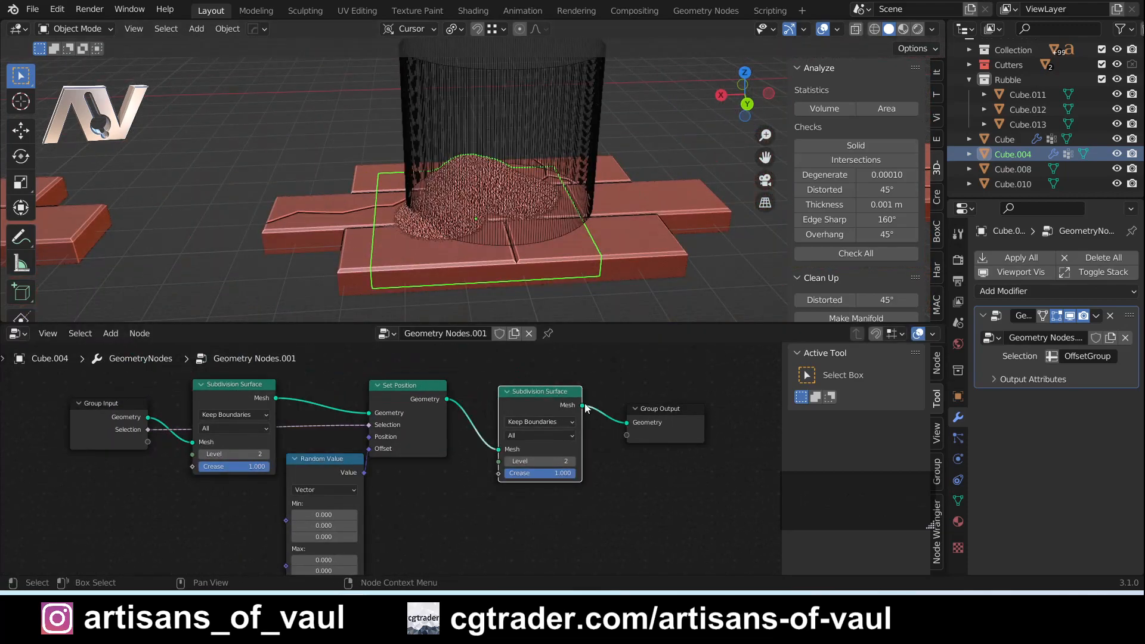
{"action": "left_click", "coordinate": [573, 463]}
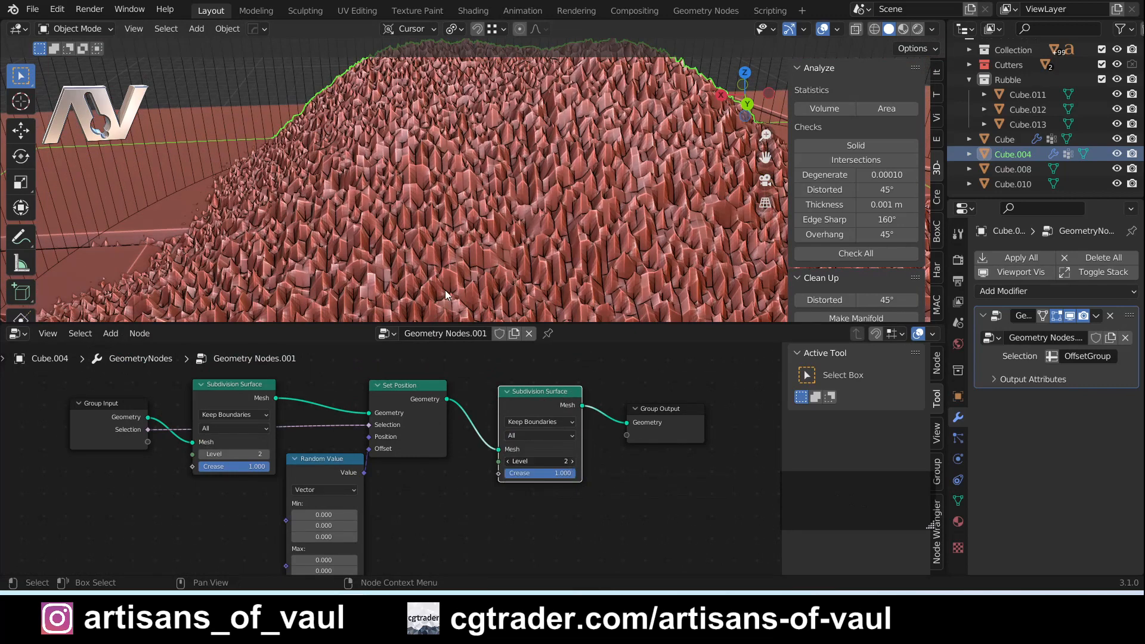
{"action": "scroll", "coordinate": [445, 290], "scroll_direction": "down", "scroll_amount": 1}
{"action": "middle_click_drag", "start_coordinate": [441, 269], "coordinate": [501, 274]}
{"action": "left_click_drag", "start_coordinate": [513, 399], "coordinate": [549, 475], "text": "alt"}
{"action": "key", "text": "x"}
Step: Examine the displaced mound's surface and compare the two textured mounds with the smooth third mound on its paving base
{"action": "scroll", "coordinate": [495, 191], "scroll_direction": "down", "scroll_amount": 6}
{"action": "middle_click_drag", "start_coordinate": [495, 185], "coordinate": [519, 221]}
{"action": "scroll", "coordinate": [440, 242], "scroll_direction": "up", "scroll_amount": 7}
{"action": "scroll", "coordinate": [354, 555], "scroll_direction": "down", "scroll_amount": 1}
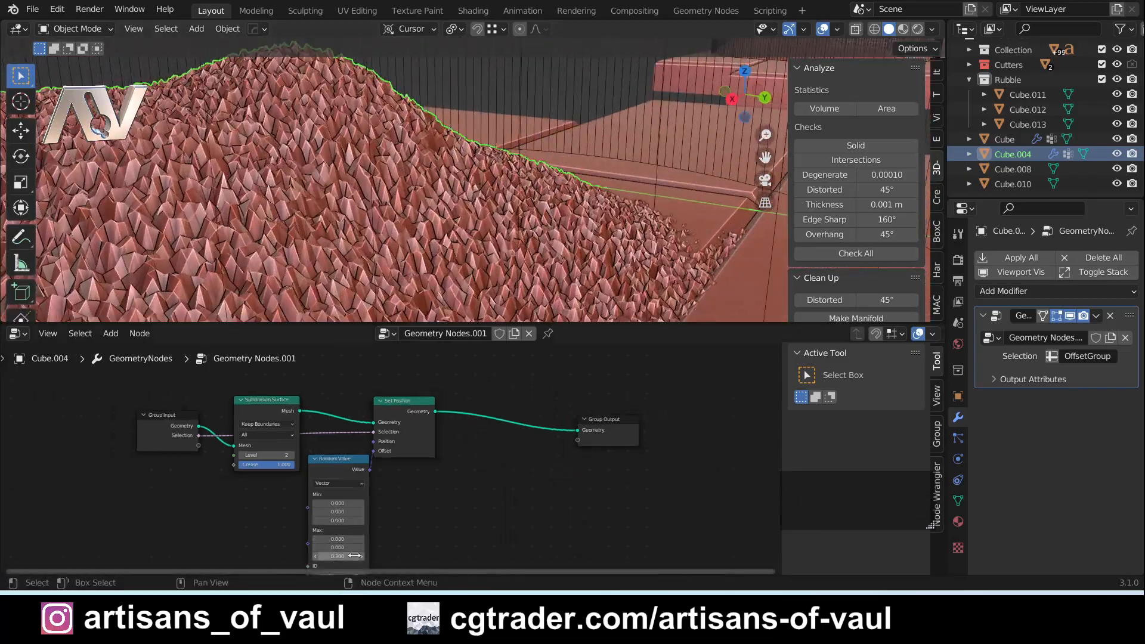
{"action": "scroll", "coordinate": [448, 241], "scroll_direction": "down", "scroll_amount": 5}
{"action": "middle_click_drag", "start_coordinate": [448, 240], "coordinate": [633, 298], "text": "shift"}
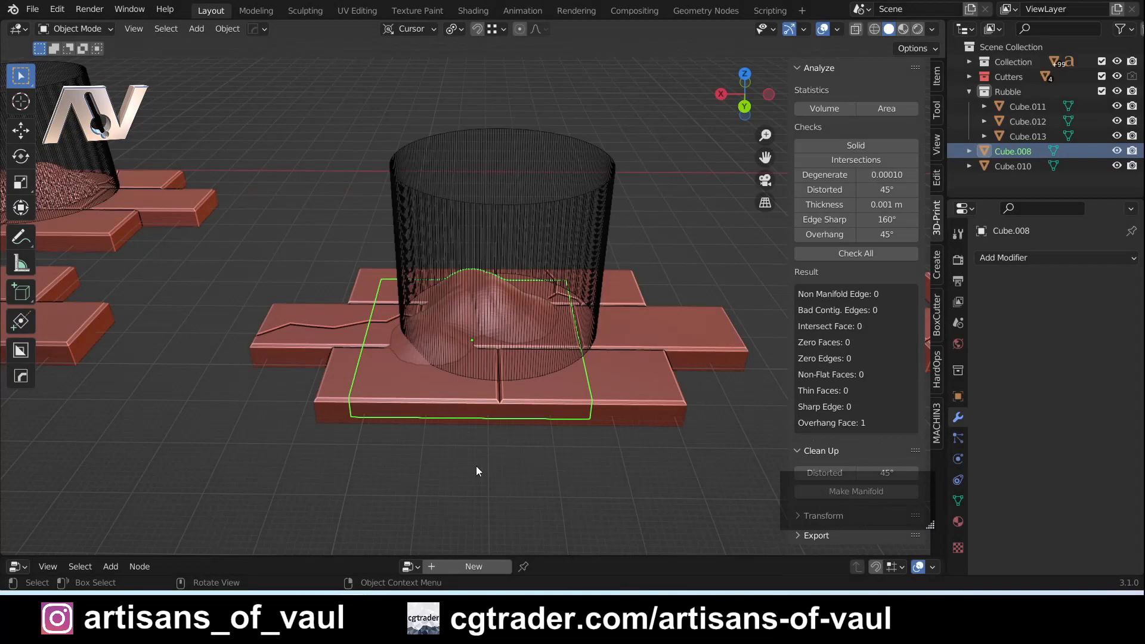
{"action": "scroll", "coordinate": [411, 467], "scroll_direction": "up", "scroll_amount": 3}
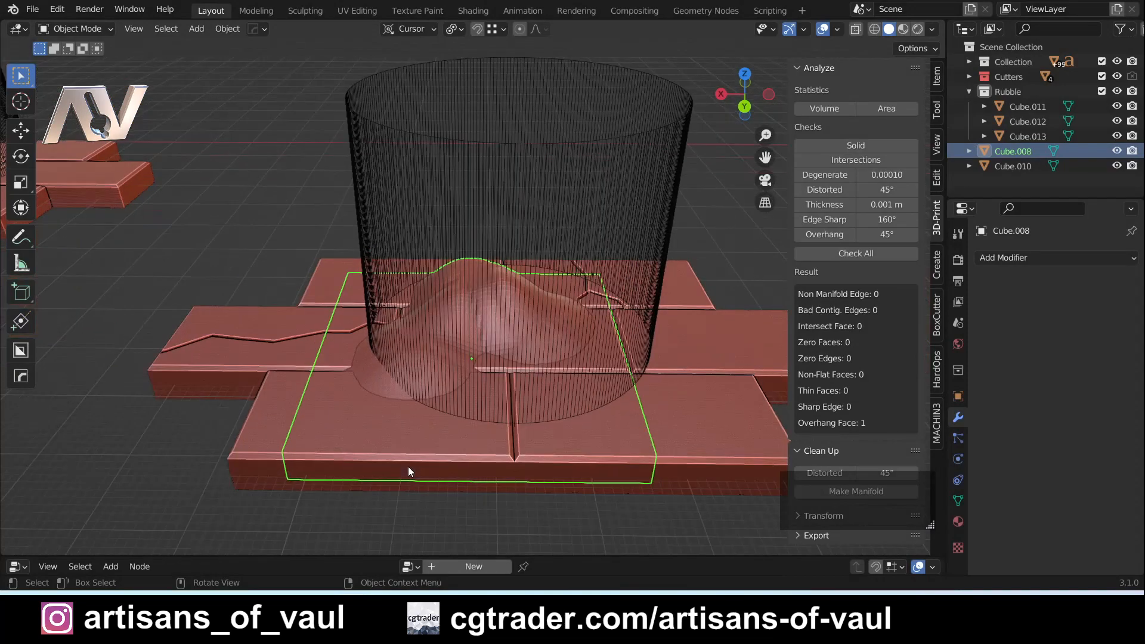
{"action": "middle_click_drag", "start_coordinate": [408, 466], "coordinate": [442, 430], "text": "shift"}
{"action": "scroll", "coordinate": [443, 425], "scroll_direction": "down", "scroll_amount": 2}
{"action": "middle_click_drag", "start_coordinate": [223, 329], "coordinate": [632, 421], "text": "shift"}
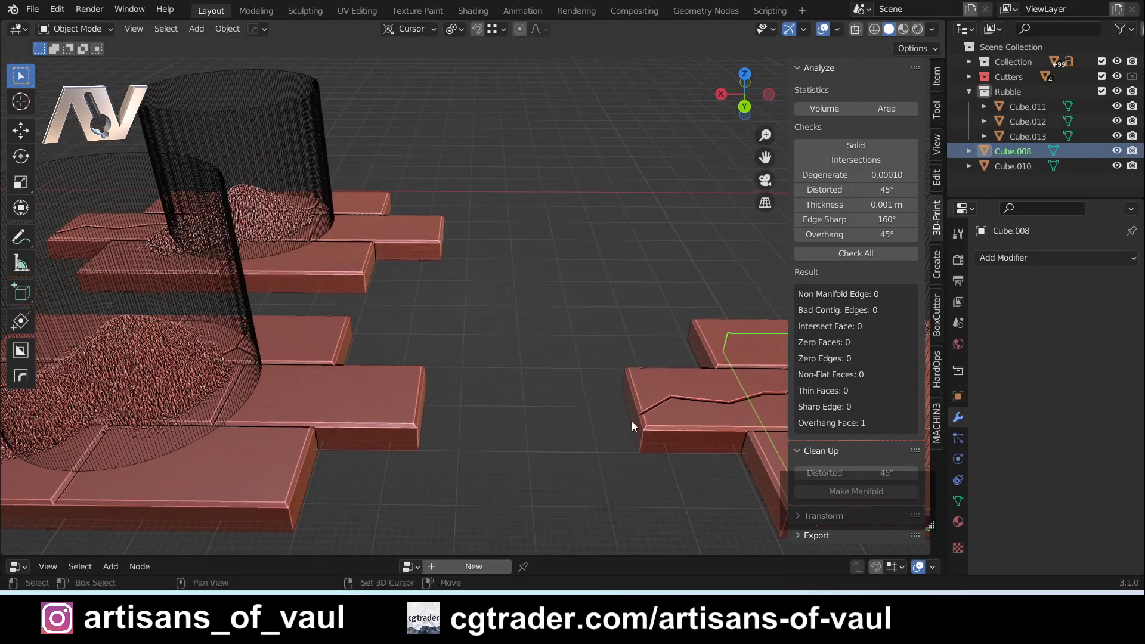
{"action": "scroll", "coordinate": [631, 421], "scroll_direction": "down", "scroll_amount": 1}
{"action": "middle_click_drag", "start_coordinate": [542, 413], "coordinate": [144, 341], "text": "shift"}
{"action": "scroll", "coordinate": [259, 373], "scroll_direction": "up", "scroll_amount": 4}
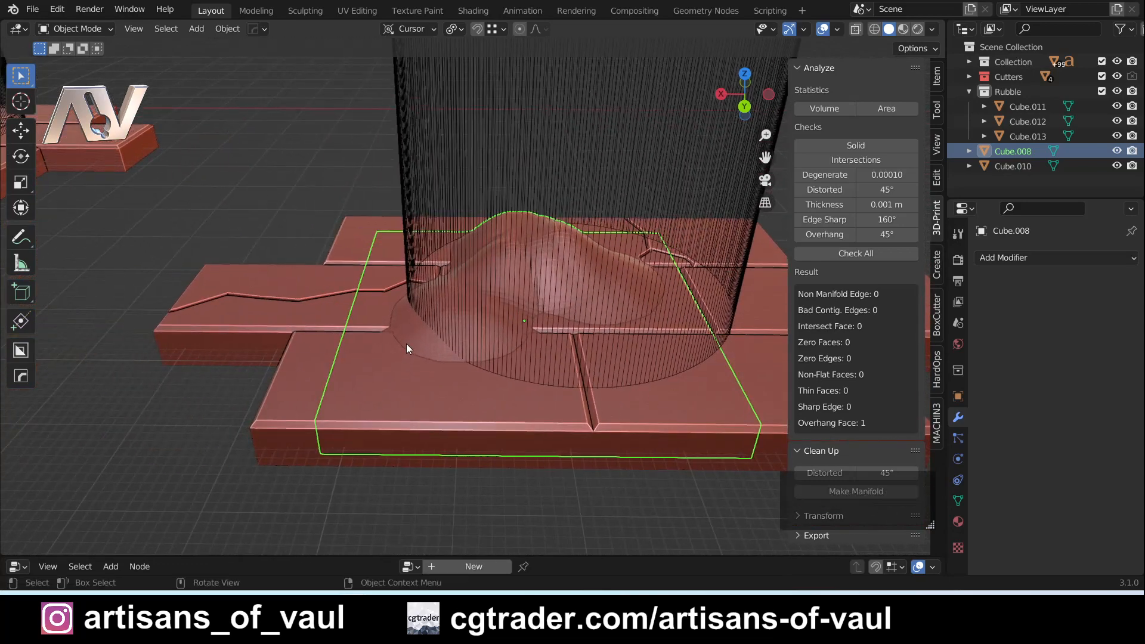
Step: Isolate the third mound and subdivide its mesh by adding and applying a Simple Subdivision Surface modifier
{"action": "key", "text": "KP_Divide"}
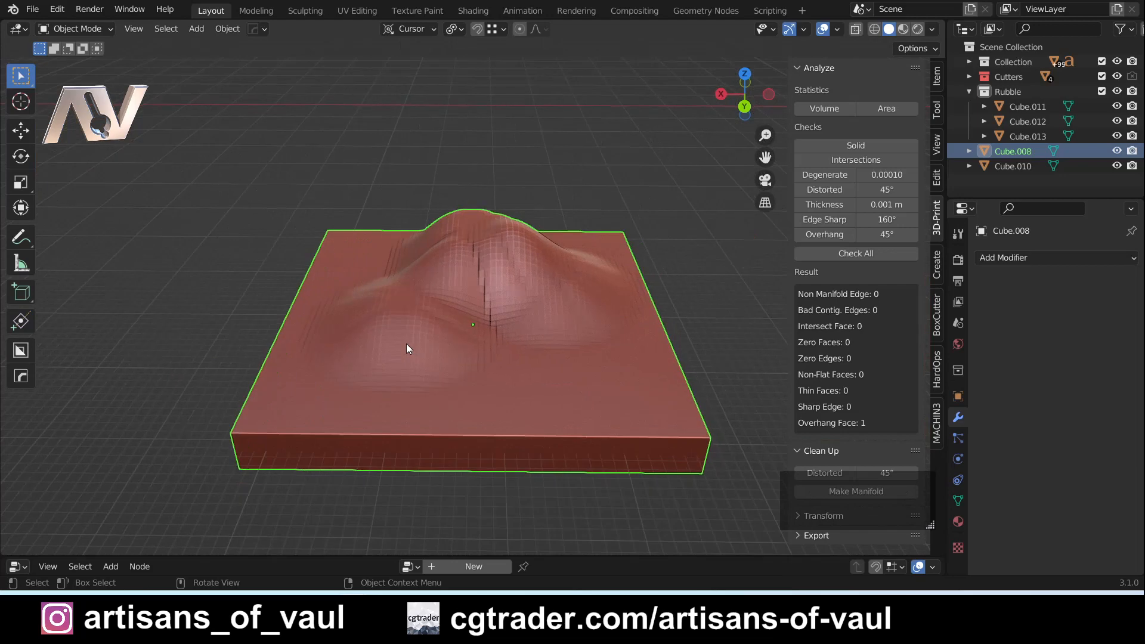
{"action": "middle_click_drag", "start_coordinate": [497, 356], "coordinate": [458, 357]}
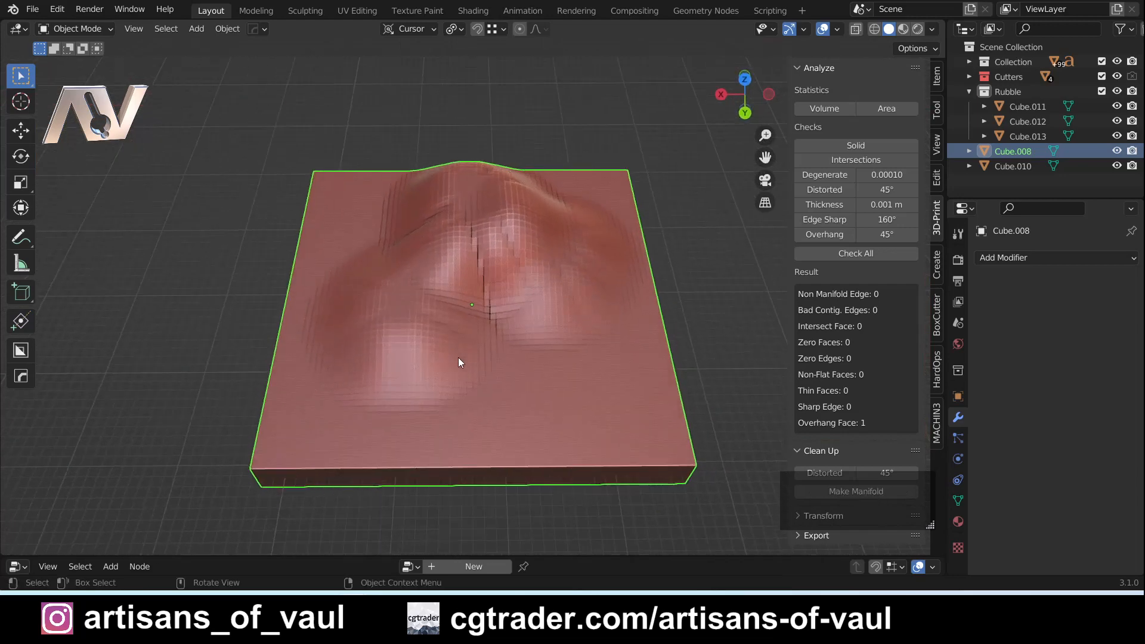
{"action": "scroll", "coordinate": [458, 357], "scroll_direction": "up", "scroll_amount": 2}
{"action": "left_click", "coordinate": [1010, 256]}
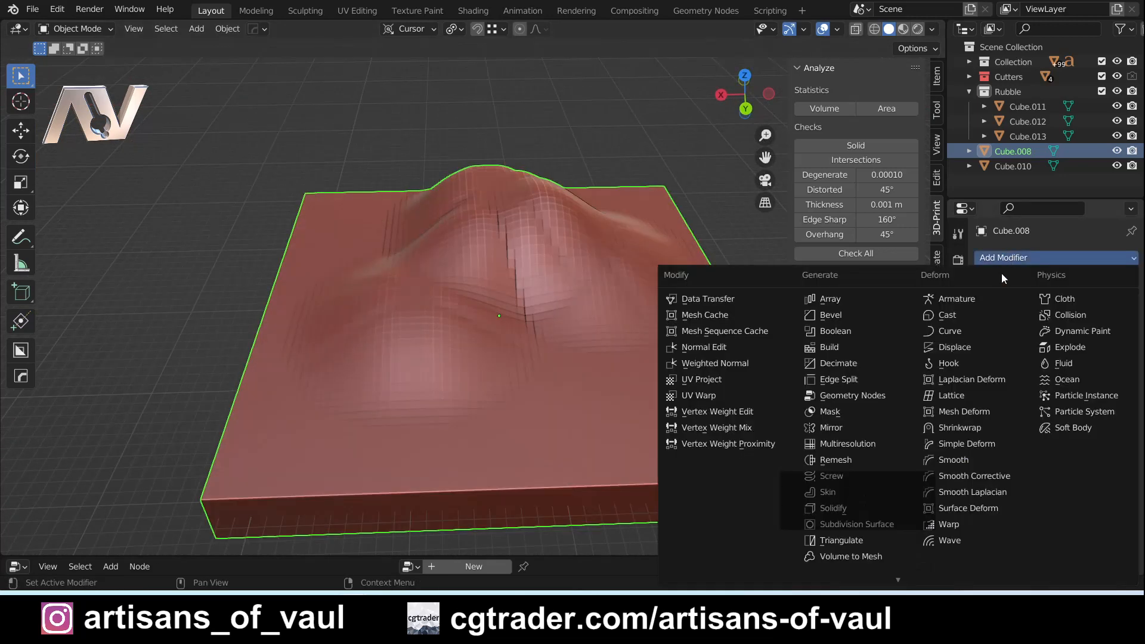
{"action": "left_click", "coordinate": [880, 530]}
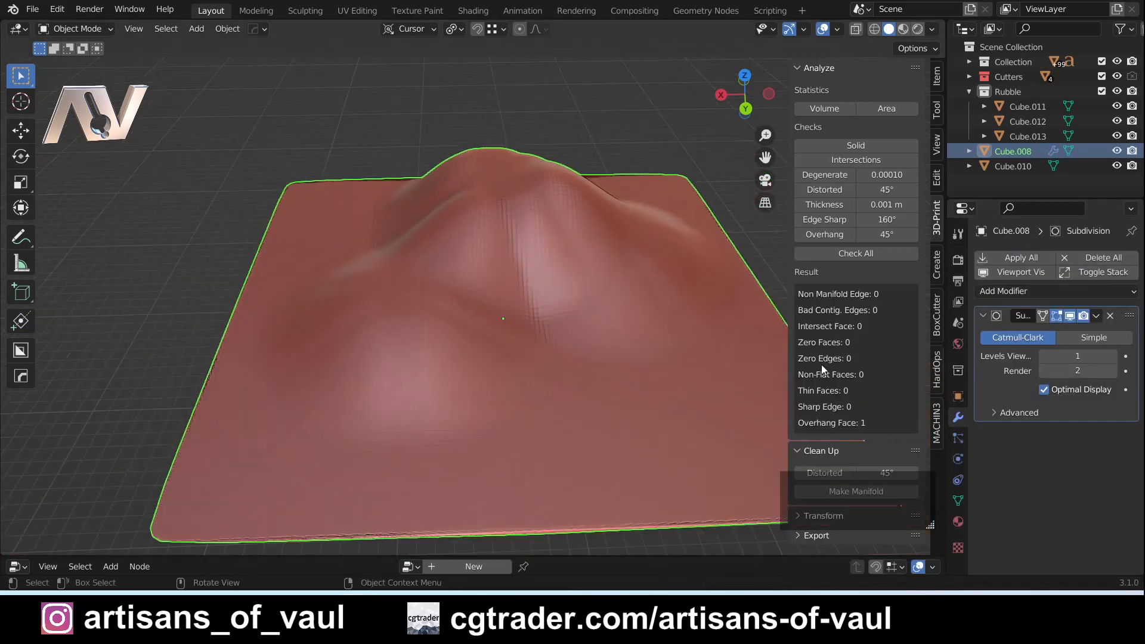
{"action": "left_click", "coordinate": [1082, 337]}
{"action": "scroll", "coordinate": [514, 367], "scroll_direction": "up", "scroll_amount": 2}
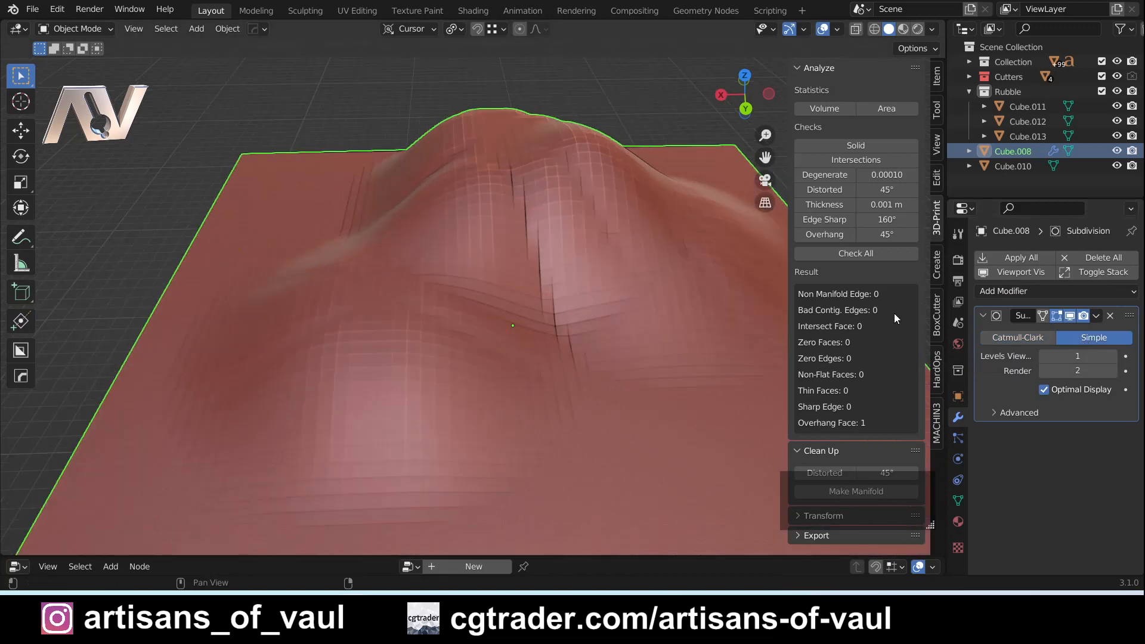
{"action": "left_click", "coordinate": [1028, 256]}
Step: Switch the third mound to vertex editing and reveal its hidden geometry
{"action": "scroll", "coordinate": [551, 402], "scroll_direction": "down", "scroll_amount": 2}
{"action": "key", "text": "Tab"}
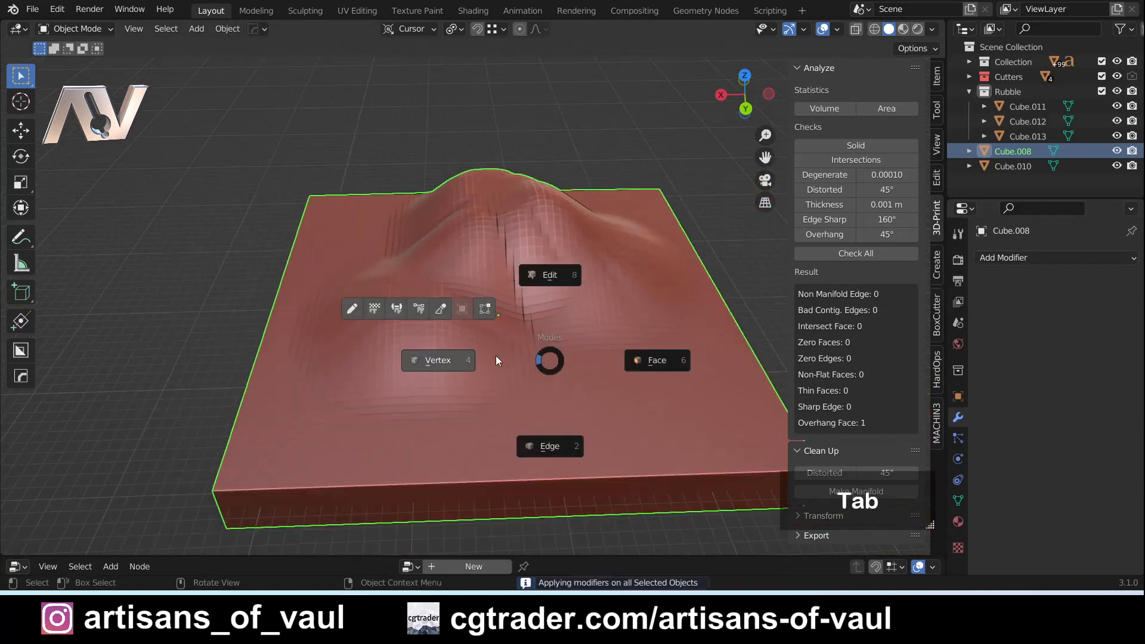
{"action": "left_click", "coordinate": [433, 359]}
{"action": "scroll", "coordinate": [470, 349], "scroll_direction": "up", "scroll_amount": 2}
{"action": "scroll", "coordinate": [570, 285], "scroll_direction": "down", "scroll_amount": 3}
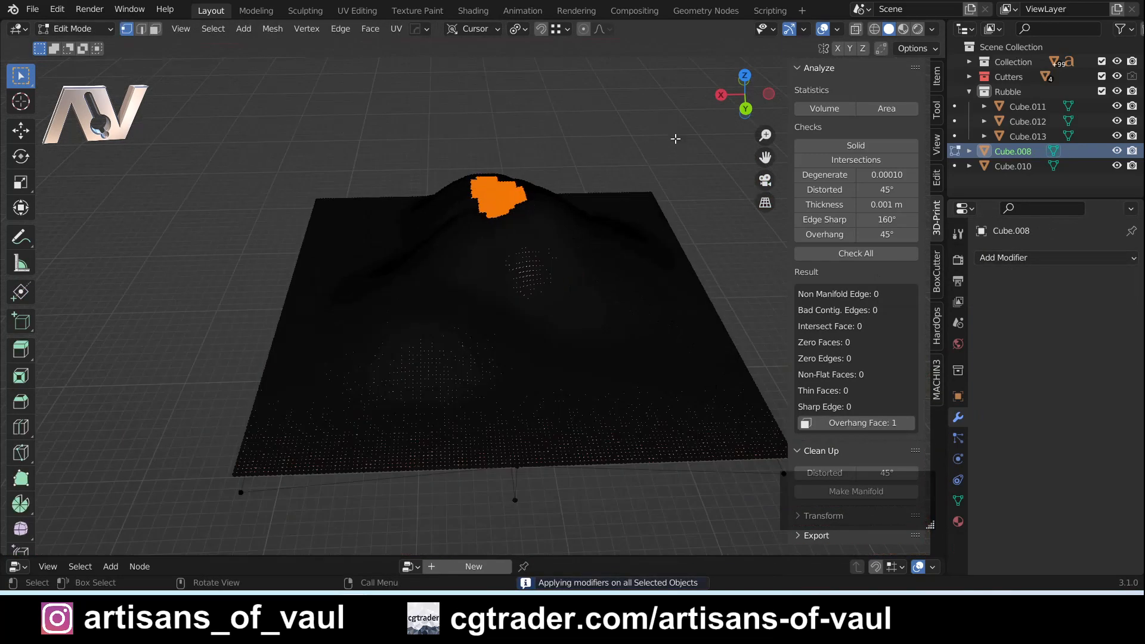
{"action": "middle_click_drag", "start_coordinate": [598, 251], "coordinate": [522, 278]}
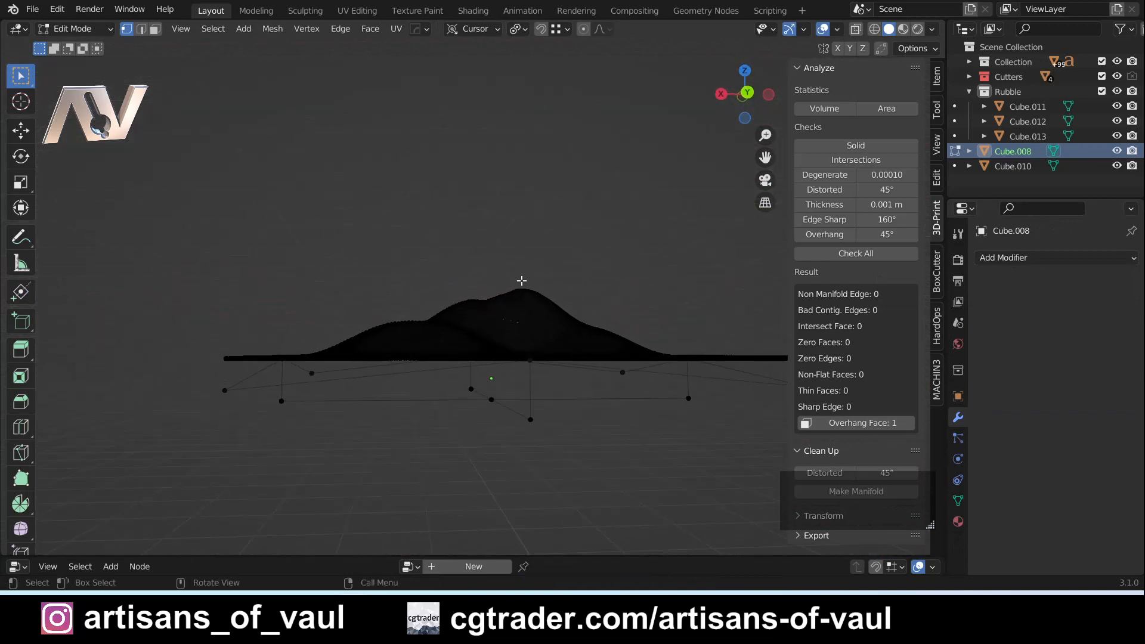
{"action": "key", "text": "alt+h"}
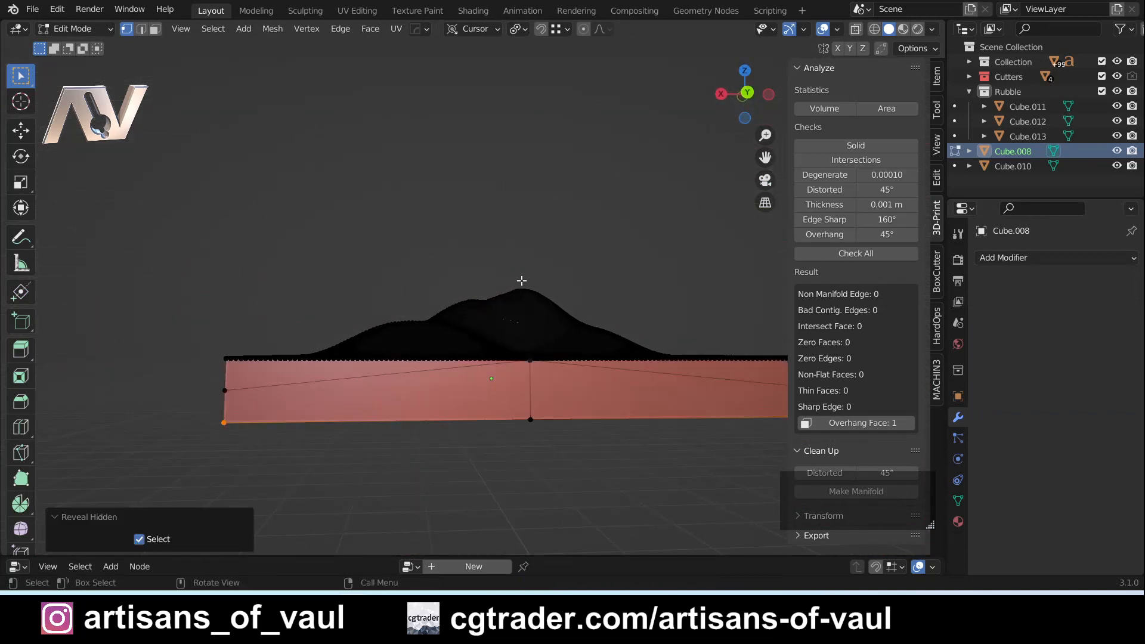
{"action": "middle_click_drag", "start_coordinate": [343, 302], "coordinate": [356, 351]}
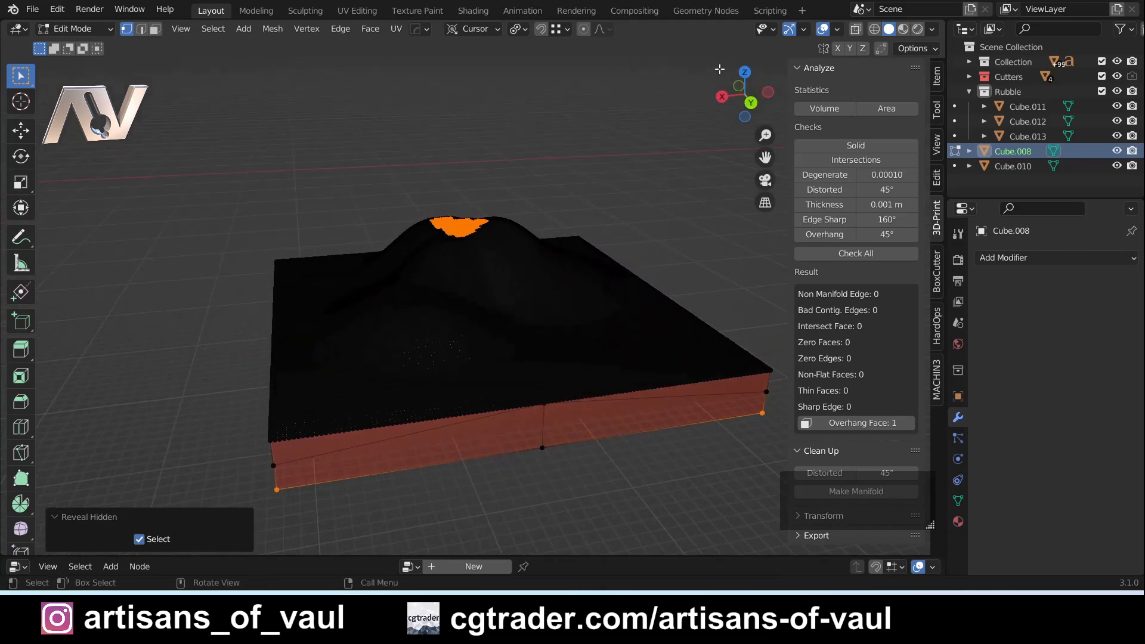
Step: From the top view, circle-select the vertices covering the raised mound, leaving the flat area around it unselected
{"action": "left_click", "coordinate": [747, 76]}
{"action": "middle_click_drag", "start_coordinate": [453, 459], "coordinate": [485, 307], "text": "shift"}
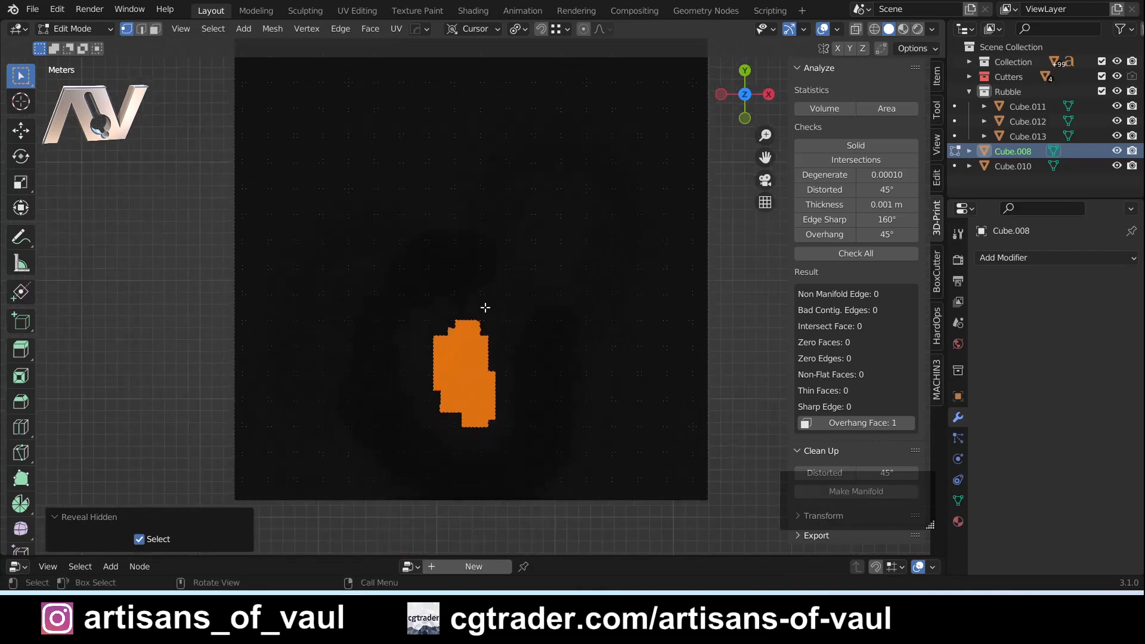
{"action": "scroll", "coordinate": [462, 361], "scroll_direction": "up", "scroll_amount": 3}
{"action": "scroll", "coordinate": [462, 364], "scroll_direction": "down", "scroll_amount": 2}
{"action": "scroll", "coordinate": [462, 366], "scroll_direction": "up", "scroll_amount": 2}
{"action": "middle_click_drag", "start_coordinate": [464, 368], "coordinate": [484, 322], "text": "shift"}
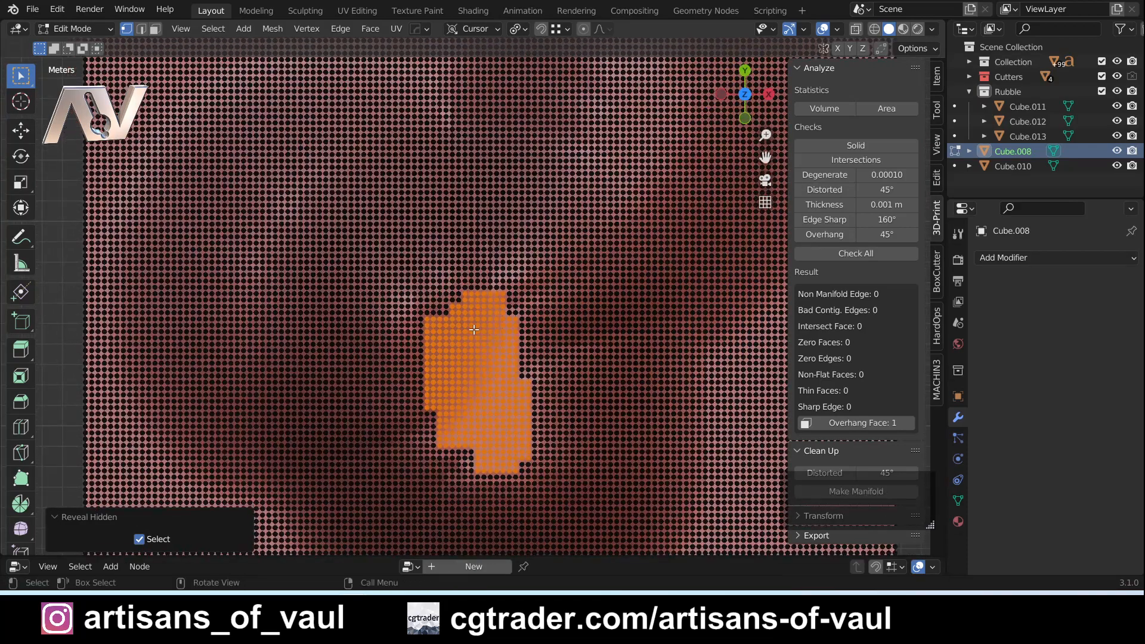
{"action": "key", "text": "c"}
{"action": "mouse_move", "coordinate": [417, 149]}
{"action": "left_mouse_down"}
{"action": "mouse_move", "coordinate": [179, 186]}
{"action": "mouse_move", "coordinate": [191, 433]}
{"action": "mouse_move", "coordinate": [251, 250]}
{"action": "mouse_move", "coordinate": [357, 280]}
{"action": "mouse_move", "coordinate": [275, 388]}
{"action": "mouse_move", "coordinate": [329, 387]}
{"action": "mouse_move", "coordinate": [417, 489]}
{"action": "mouse_move", "coordinate": [459, 480]}
{"action": "left_mouse_up"}
{"action": "key", "text": "Escape"}
{"action": "middle_click_drag", "start_coordinate": [453, 481], "coordinate": [422, 338], "text": "shift"}
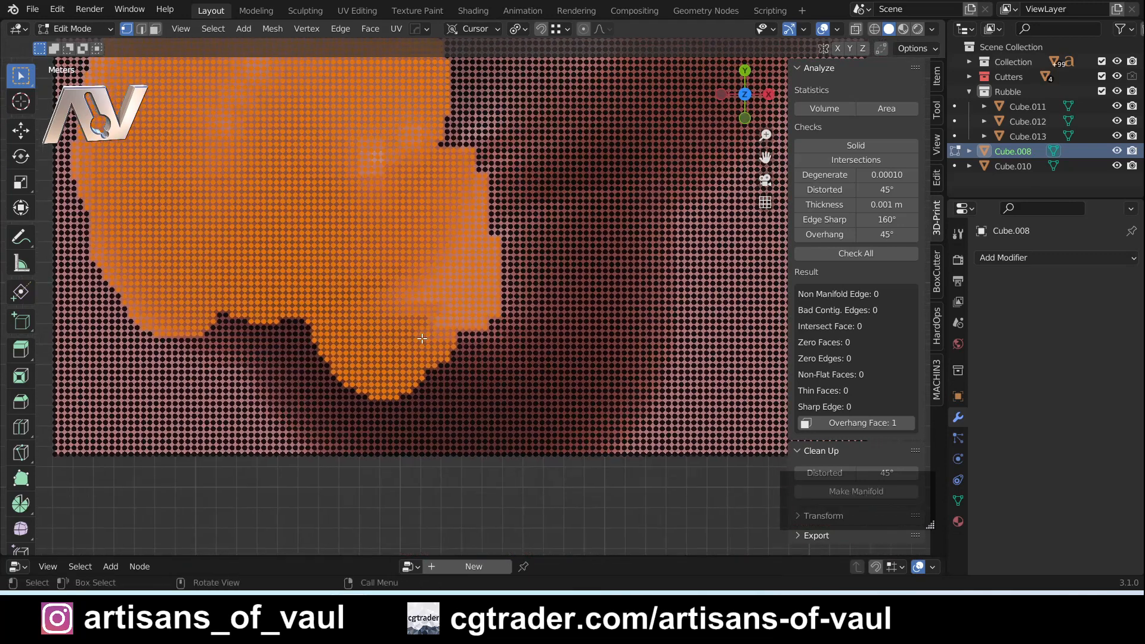
{"action": "key", "text": "c"}
{"action": "mouse_move", "coordinate": [226, 322]}
{"action": "left_mouse_down"}
{"action": "mouse_move", "coordinate": [304, 405]}
{"action": "mouse_move", "coordinate": [369, 426]}
{"action": "mouse_move", "coordinate": [527, 419]}
{"action": "mouse_move", "coordinate": [641, 298]}
{"action": "mouse_move", "coordinate": [662, 179]}
{"action": "mouse_move", "coordinate": [554, 262]}
{"action": "mouse_move", "coordinate": [573, 209]}
{"action": "left_mouse_up"}
{"action": "key", "text": "Escape"}
{"action": "mouse_move", "coordinate": [572, 209]}
{"action": "middle_mouse_down", "text": "shift"}
{"action": "mouse_move", "coordinate": [319, 346]}
{"action": "mouse_move", "coordinate": [314, 384]}
{"action": "middle_mouse_up", "text": "shift"}
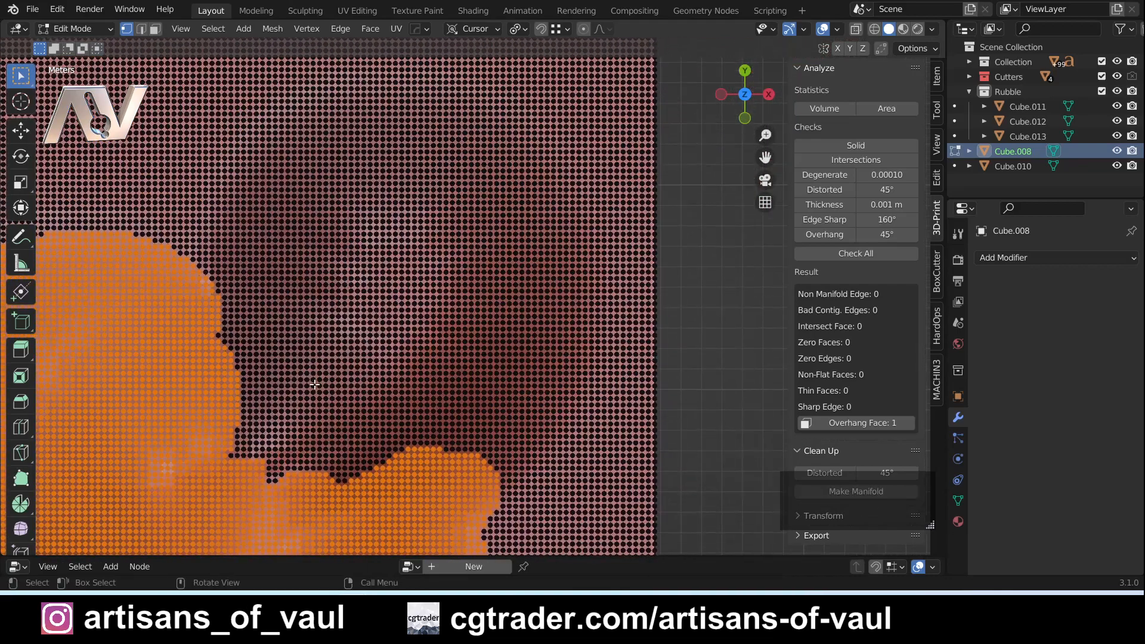
{"action": "key", "text": "c"}
{"action": "mouse_move", "coordinate": [236, 277]}
{"action": "left_mouse_down"}
{"action": "mouse_move", "coordinate": [302, 174]}
{"action": "mouse_move", "coordinate": [513, 170]}
{"action": "mouse_move", "coordinate": [541, 420]}
{"action": "mouse_move", "coordinate": [334, 417]}
{"action": "mouse_move", "coordinate": [512, 280]}
{"action": "mouse_move", "coordinate": [286, 345]}
{"action": "mouse_move", "coordinate": [264, 454]}
{"action": "mouse_move", "coordinate": [448, 396]}
{"action": "left_mouse_up"}
{"action": "key", "text": "Escape"}
Step: Remove the bottom corner vertices of the base from the selection, keeping the mound's vertices selected
{"action": "scroll", "coordinate": [449, 396], "scroll_direction": "down", "scroll_amount": 4}
{"action": "middle_click_drag", "start_coordinate": [467, 385], "coordinate": [358, 310]}
{"action": "scroll", "coordinate": [477, 394], "scroll_direction": "up", "scroll_amount": 3}
{"action": "middle_click_drag", "start_coordinate": [518, 408], "coordinate": [431, 307], "text": "shift"}
{"action": "scroll", "coordinate": [431, 307], "scroll_direction": "down", "scroll_amount": 1}
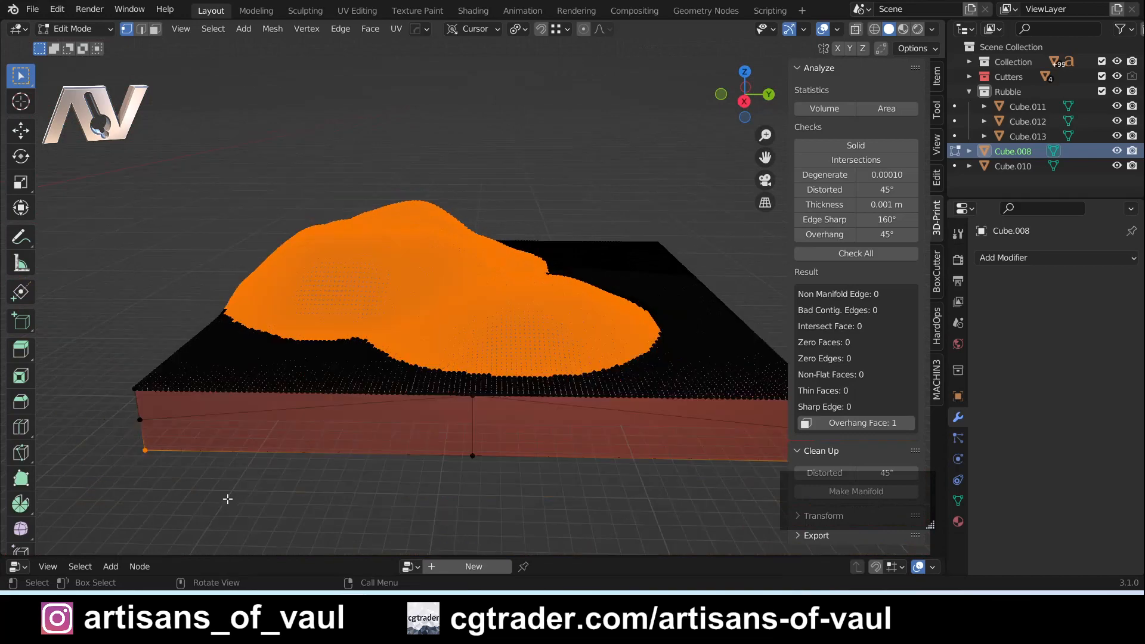
{"action": "left_click", "coordinate": [146, 451], "text": "shift"}
{"action": "middle_click_drag", "start_coordinate": [709, 478], "coordinate": [511, 396], "text": "shift"}
{"action": "left_click", "coordinate": [547, 441], "text": "shift"}
{"action": "middle_click_drag", "start_coordinate": [331, 434], "coordinate": [490, 367], "text": "shift"}
{"action": "left_click", "coordinate": [566, 506], "text": "shift"}
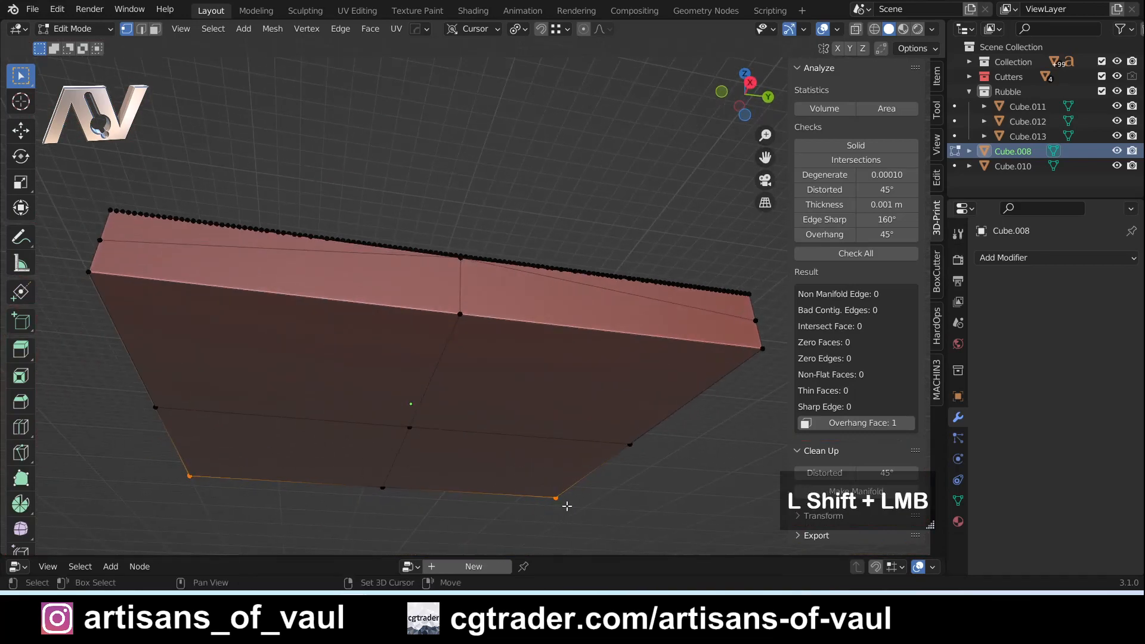
{"action": "left_click", "coordinate": [175, 492], "text": "shift"}
Step: Invert the selection and hide the flat base geometry around the mound
{"action": "middle_click_drag", "start_coordinate": [202, 434], "coordinate": [405, 507]}
{"action": "middle_click_drag", "start_coordinate": [280, 468], "coordinate": [537, 471], "text": "shift"}
{"action": "middle_click_drag", "start_coordinate": [390, 455], "coordinate": [299, 480]}
{"action": "middle_click_drag", "start_coordinate": [516, 453], "coordinate": [337, 420], "text": "shift"}
{"action": "scroll", "coordinate": [434, 427], "scroll_direction": "up", "scroll_amount": 3}
{"action": "middle_click_drag", "start_coordinate": [456, 437], "coordinate": [456, 413]}
{"action": "key", "text": "ctrl+i"}
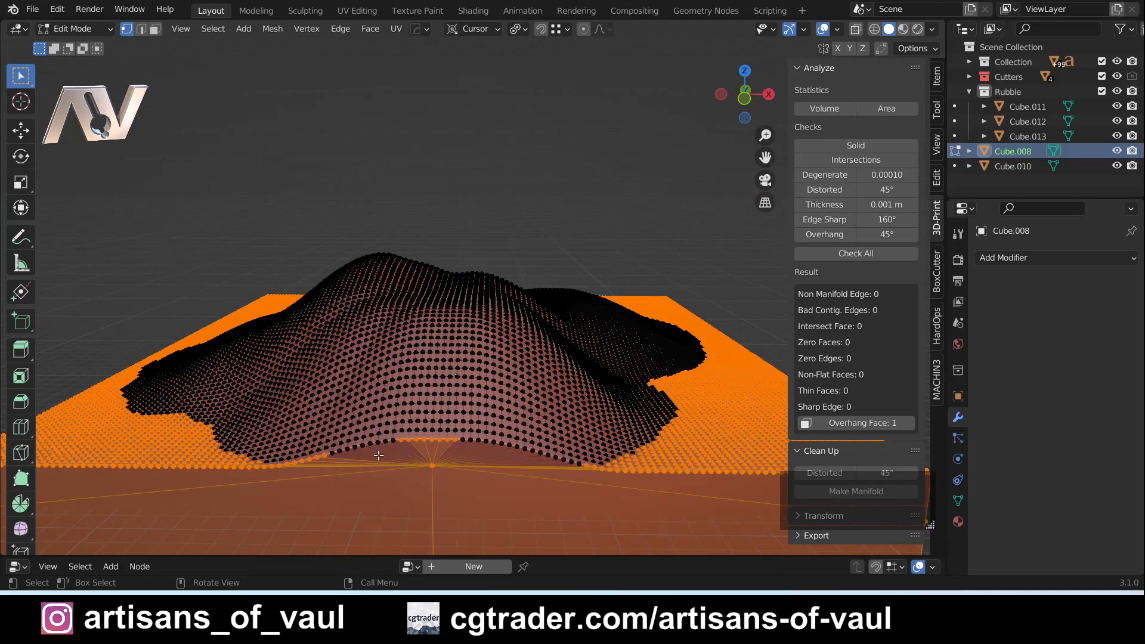
{"action": "middle_click_drag", "start_coordinate": [393, 445], "coordinate": [490, 333]}
{"action": "key", "text": "h"}
Step: Randomly select vertices of the mound at a 0.500 ratio, raise them about 0.3 m along Z and clear the selection
{"action": "scroll", "coordinate": [513, 296], "scroll_direction": "up", "scroll_amount": 4}
{"action": "middle_click_drag", "start_coordinate": [490, 332], "coordinate": [463, 272]}
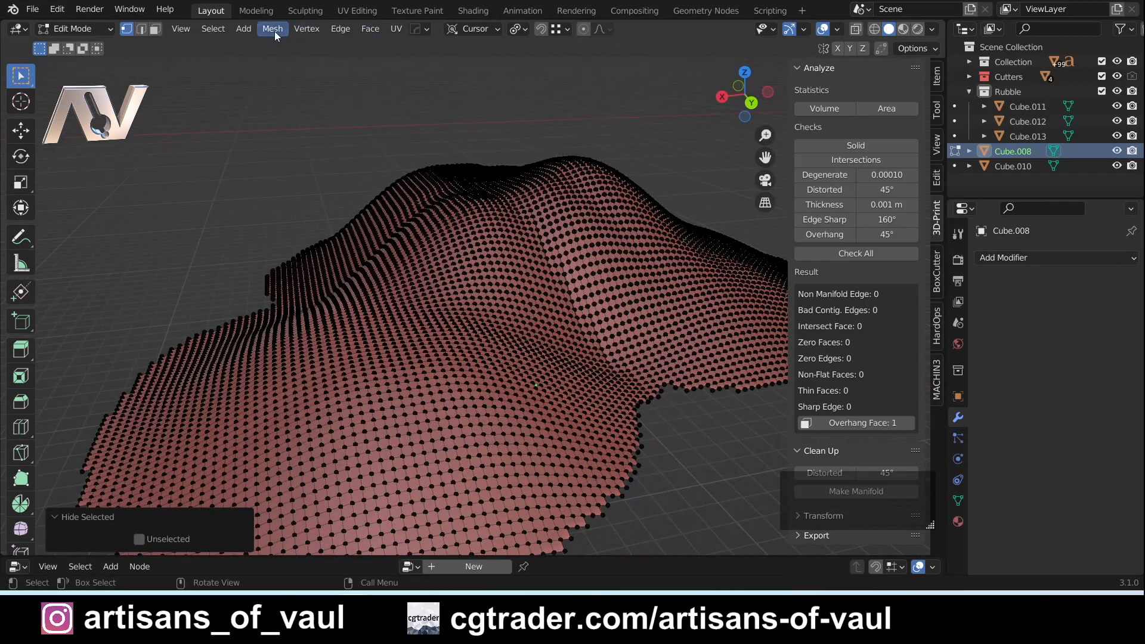
{"action": "left_click", "coordinate": [224, 30]}
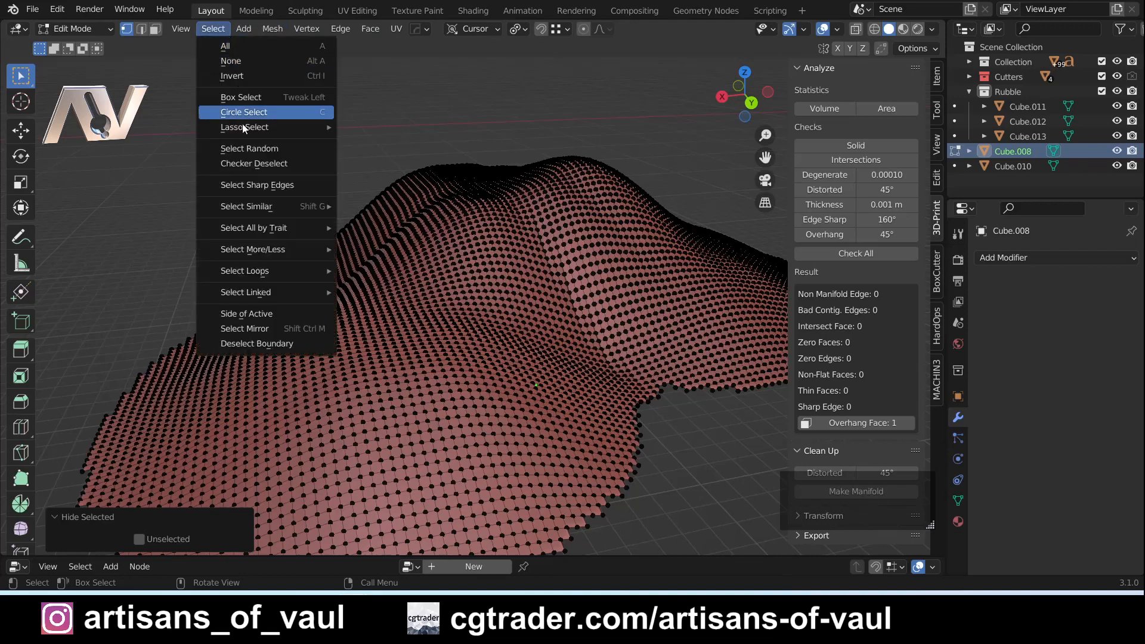
{"action": "left_click", "coordinate": [249, 148]}
{"action": "key", "text": "g"}
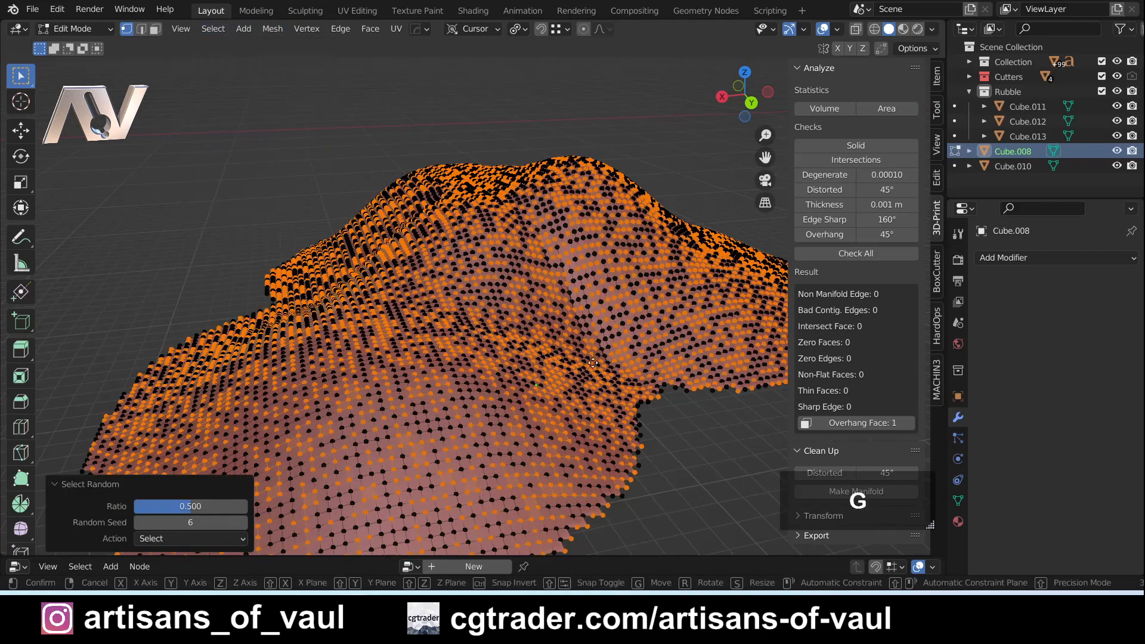
{"action": "key", "text": "z"}
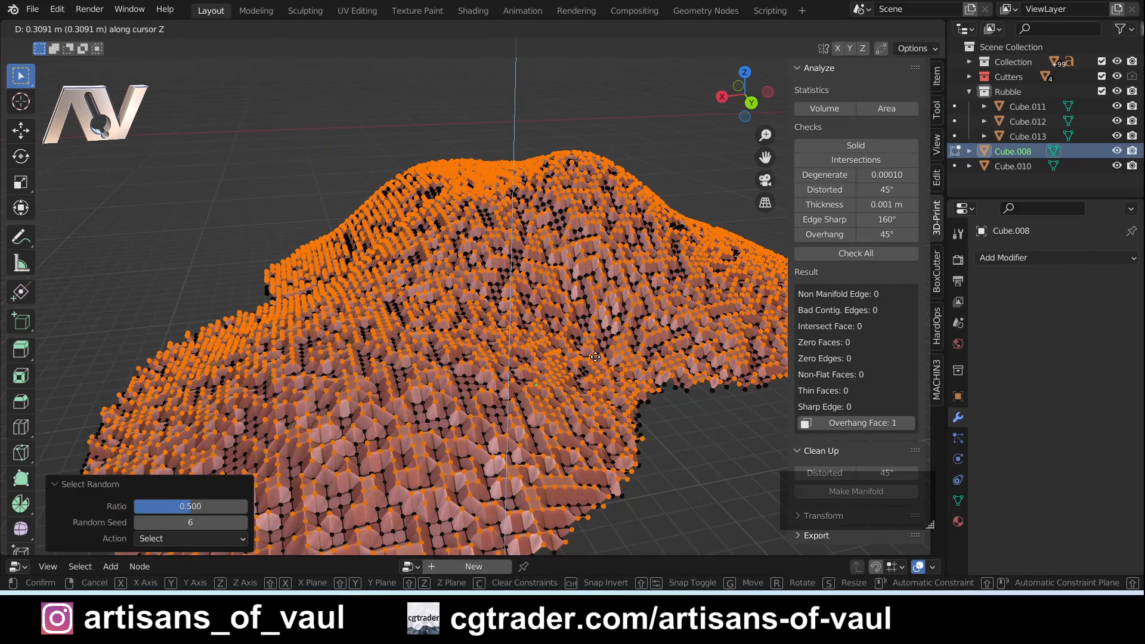
{"action": "left_click", "coordinate": [595, 356]}
{"action": "left_click", "coordinate": [317, 163]}
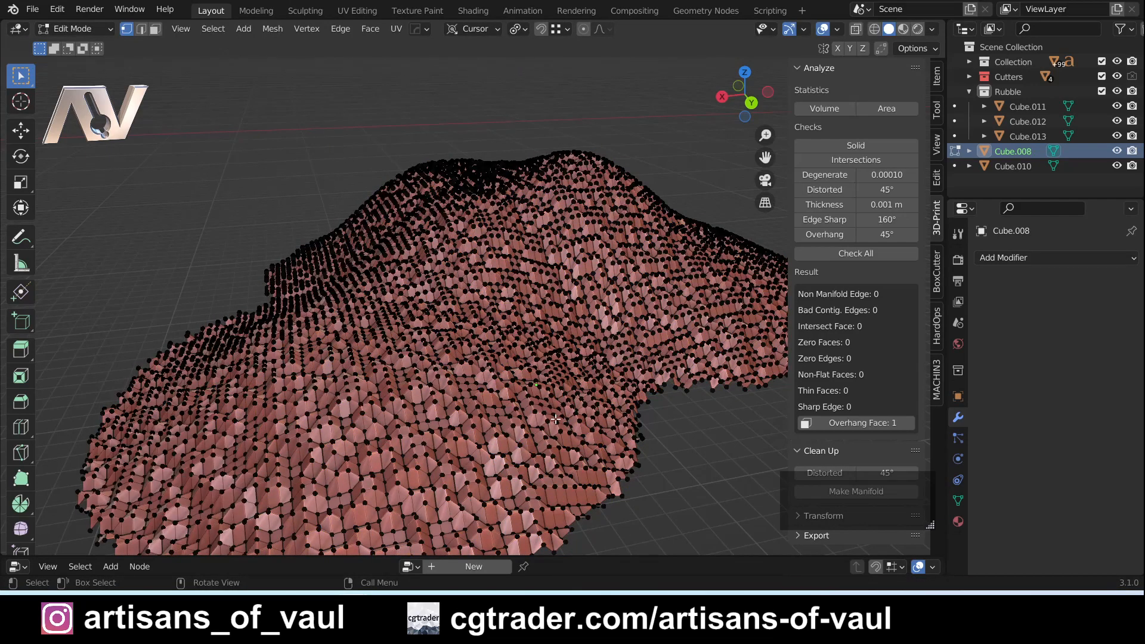
Step: Randomly select another set of mound vertices at a 0.500 ratio, lower them about 0.31 m along Z and clear the selection
{"action": "left_click", "coordinate": [222, 30]}
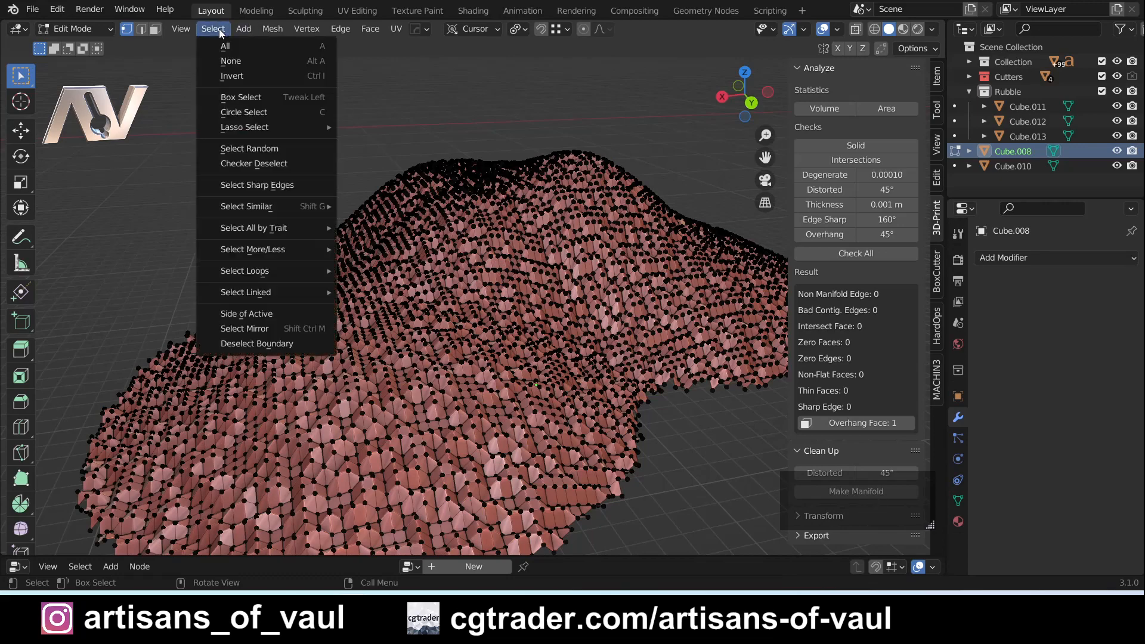
{"action": "left_click", "coordinate": [240, 147]}
{"action": "key", "text": "g"}
{"action": "key", "text": "z"}
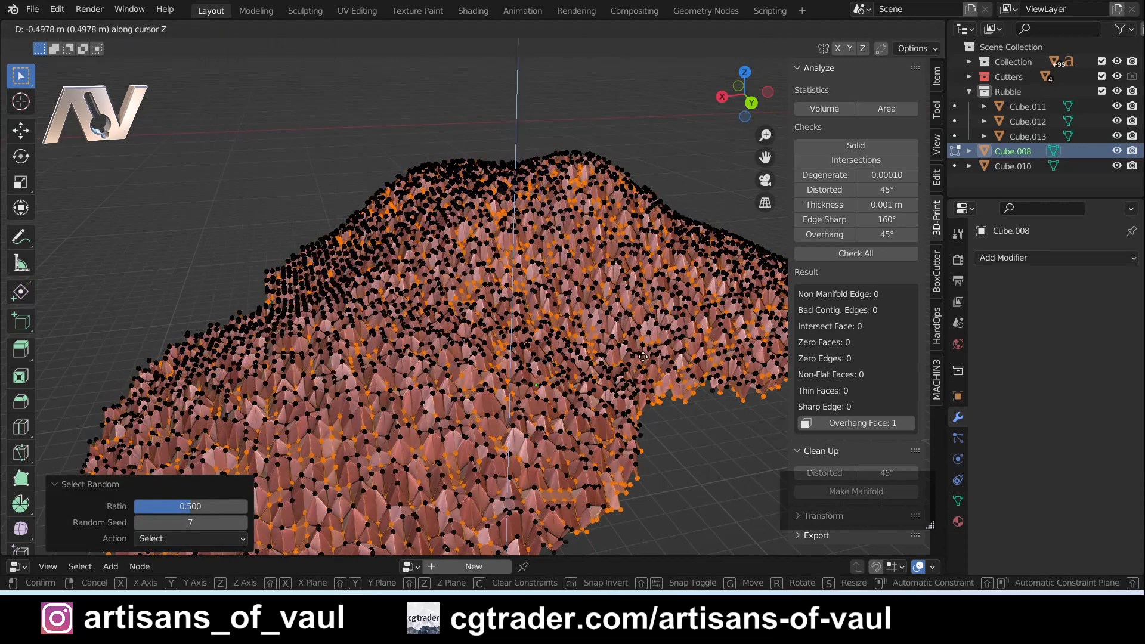
{"action": "left_click", "coordinate": [452, 254]}
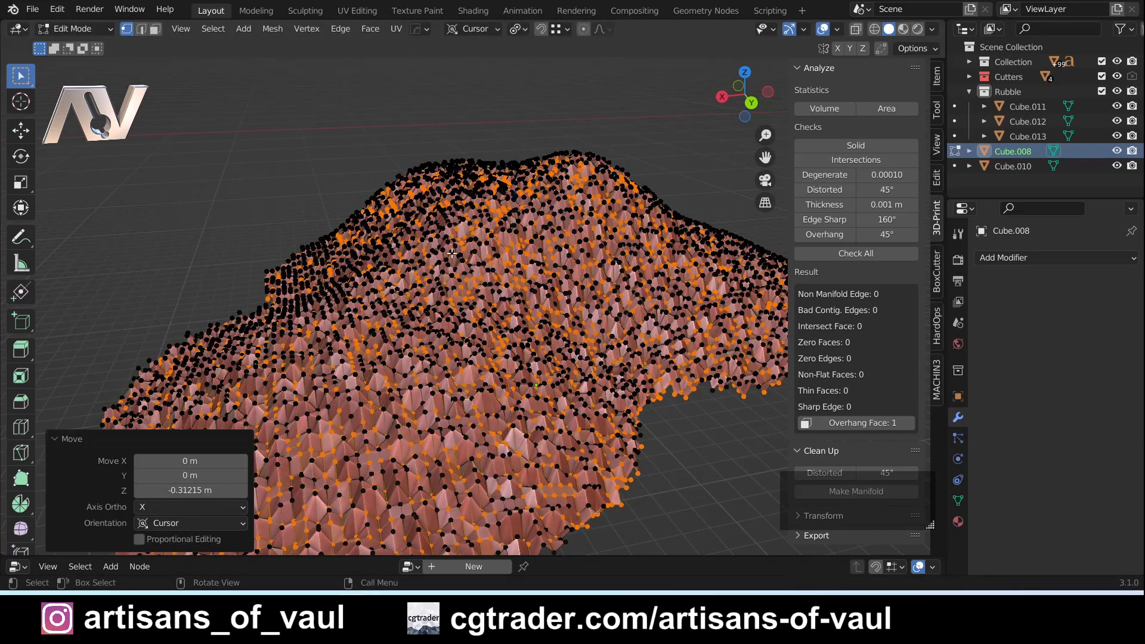
{"action": "key", "text": "ctrl+z"}
{"action": "key", "text": "ctrl+z"}
Step: Raise a third random selection of mound vertices about 0.15 m along Z and return to Object Mode
{"action": "left_click", "coordinate": [213, 29]}
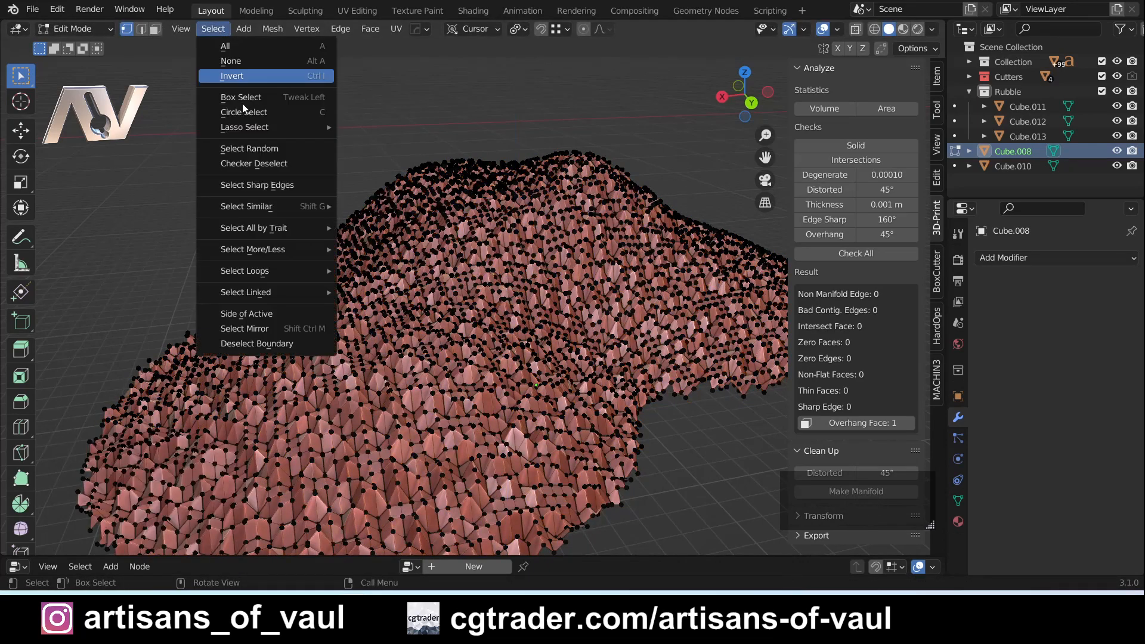
{"action": "left_click", "coordinate": [265, 147]}
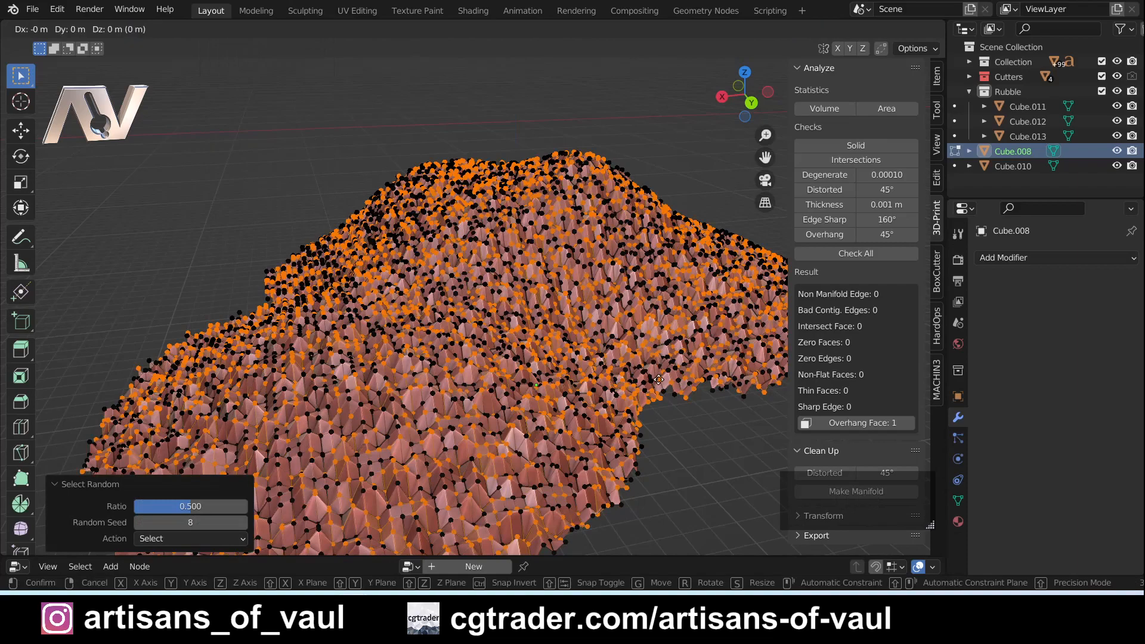
{"action": "key", "text": "g"}
{"action": "key", "text": "z"}
{"action": "left_click", "coordinate": [659, 376]}
{"action": "scroll", "coordinate": [659, 376], "scroll_direction": "down", "scroll_amount": 4}
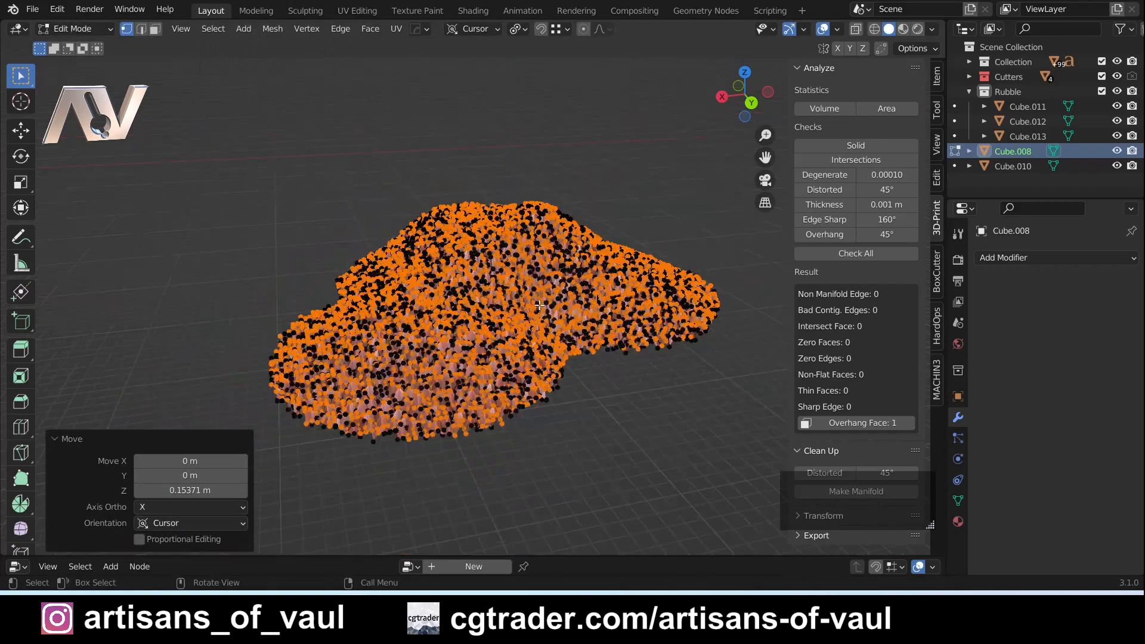
{"action": "key", "text": "Tab"}
Step: Examine the roughened third mound on its paving base and compare it with the other two rubble mounds
{"action": "scroll", "coordinate": [557, 255], "scroll_direction": "up", "scroll_amount": 4}
{"action": "middle_click_drag", "start_coordinate": [557, 255], "coordinate": [499, 268]}
{"action": "middle_click_drag", "start_coordinate": [341, 247], "coordinate": [381, 289]}
{"action": "scroll", "coordinate": [376, 248], "scroll_direction": "down", "scroll_amount": 4}
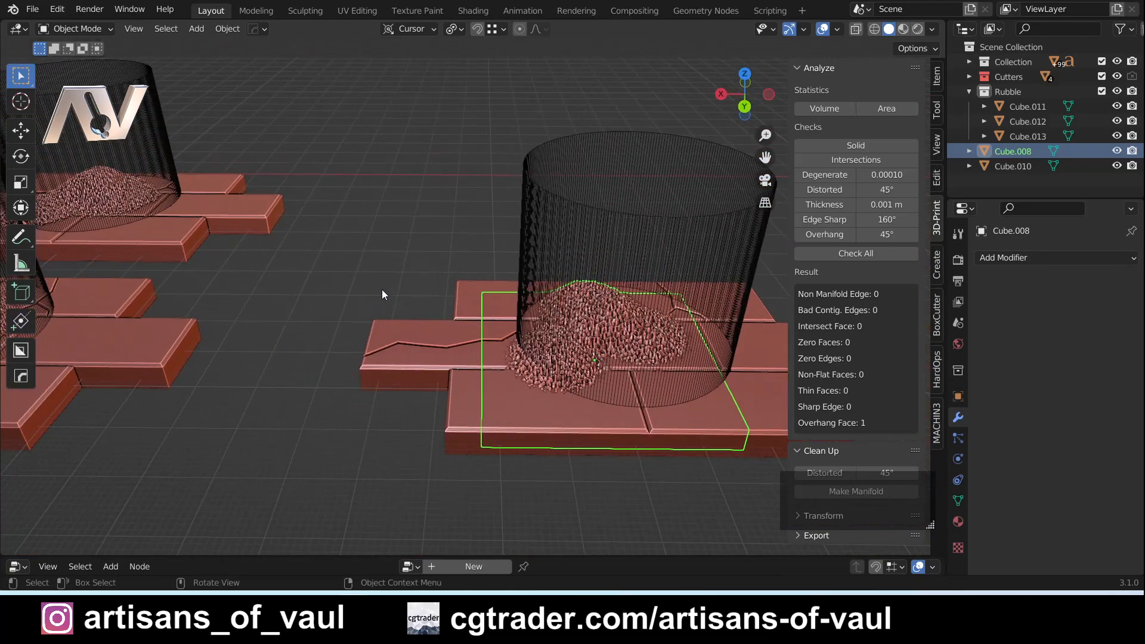
{"action": "scroll", "coordinate": [366, 286], "scroll_direction": "up", "scroll_amount": 2}
{"action": "middle_click_drag", "start_coordinate": [281, 266], "coordinate": [432, 328], "text": "shift"}
{"action": "scroll", "coordinate": [650, 391], "scroll_direction": "down", "scroll_amount": 2}
{"action": "middle_click_drag", "start_coordinate": [602, 383], "coordinate": [424, 289]}
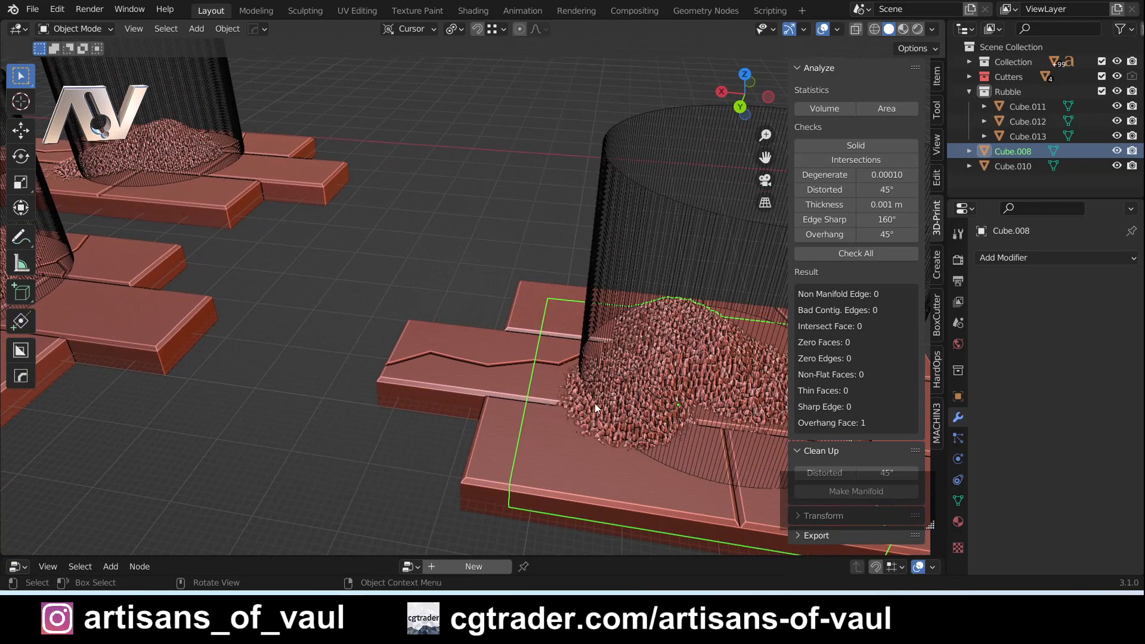
Step: Check the distant paving base and the third rubble mound by selecting each one and clearing the selection
{"action": "left_click", "coordinate": [95, 159]}
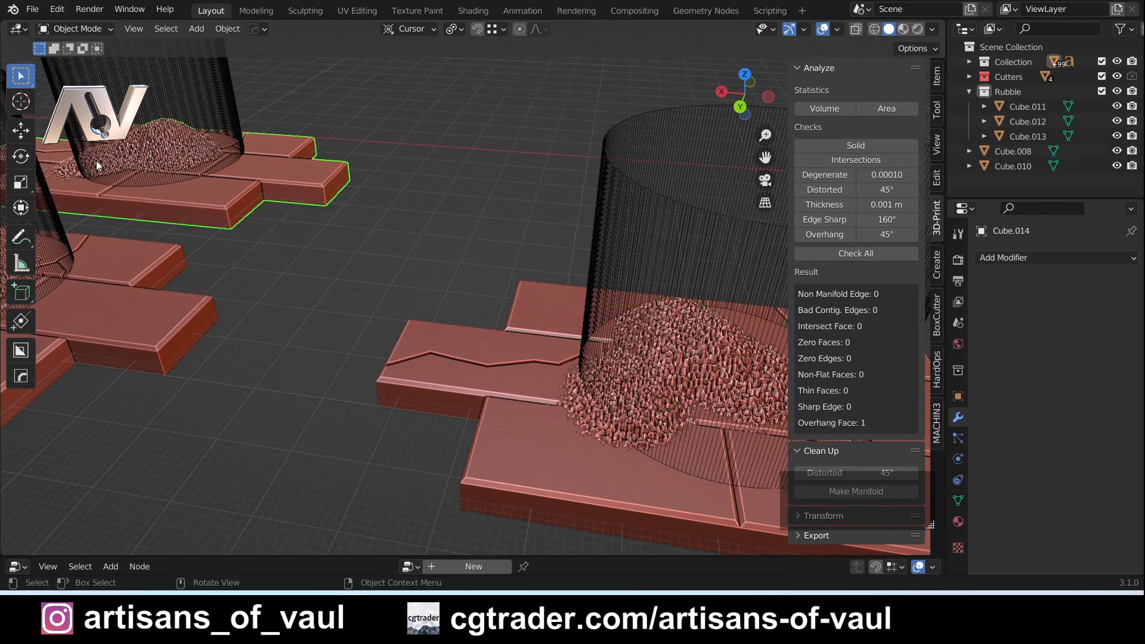
{"action": "left_click", "coordinate": [233, 247]}
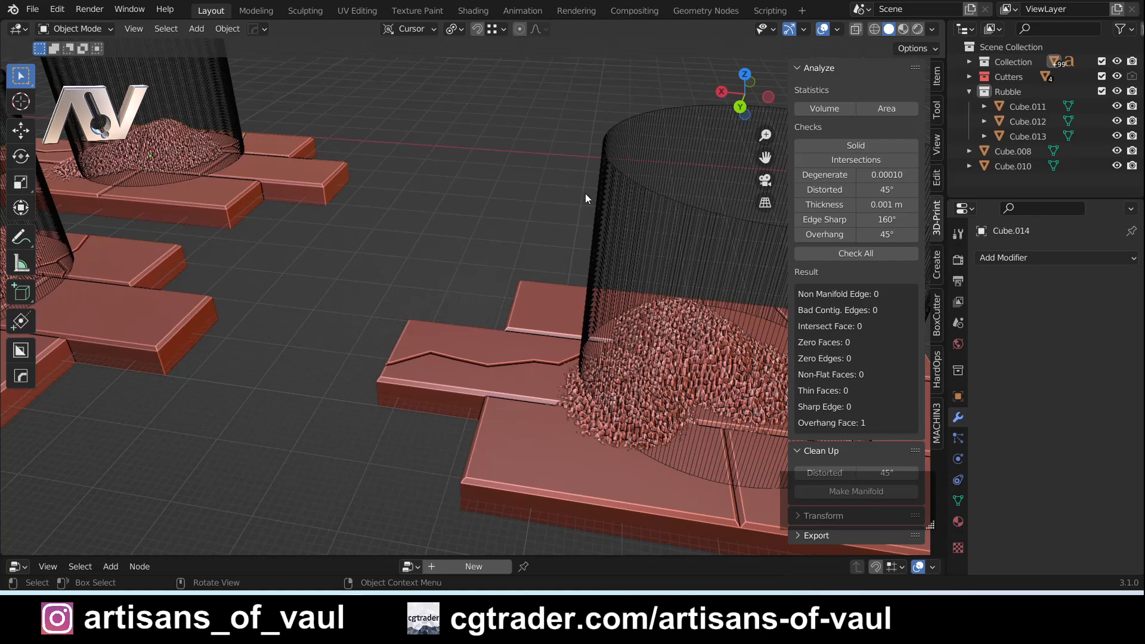
{"action": "middle_click_drag", "start_coordinate": [481, 380], "coordinate": [381, 328], "text": "shift"}
{"action": "left_click", "coordinate": [506, 362]}
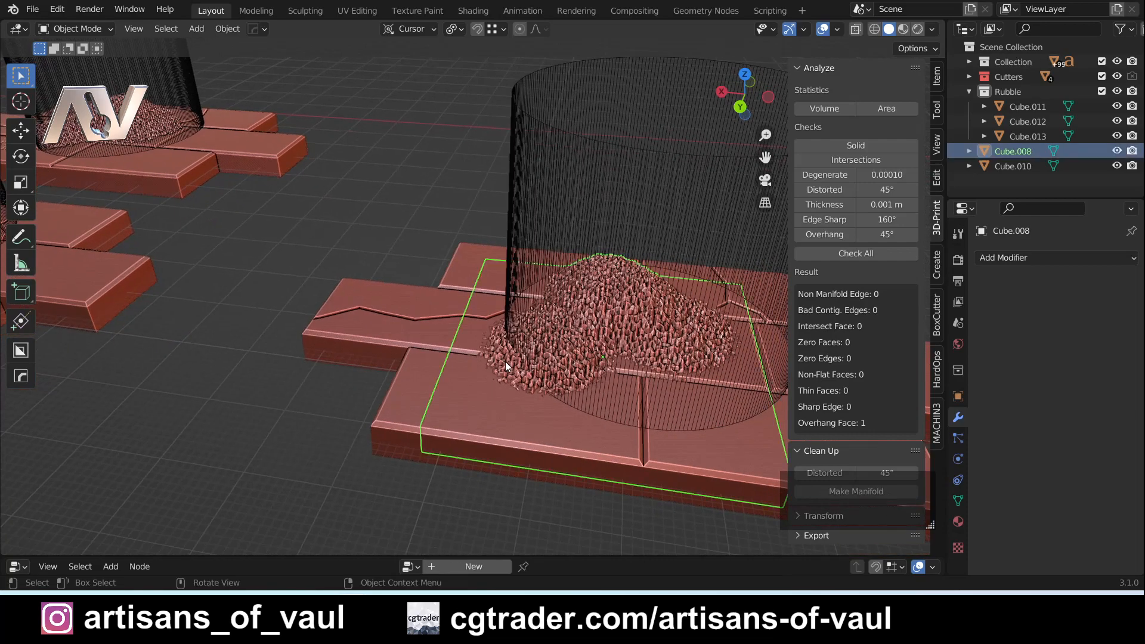
{"action": "left_click", "coordinate": [327, 385]}
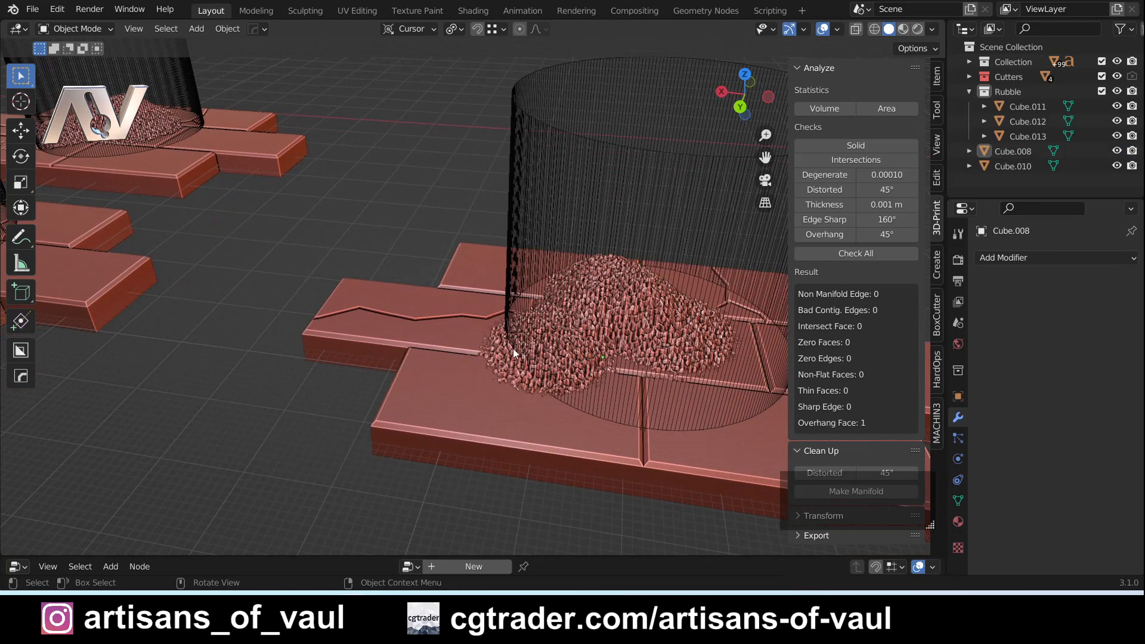
{"action": "left_click", "coordinate": [507, 362]}
{"action": "left_click", "coordinate": [237, 190]}
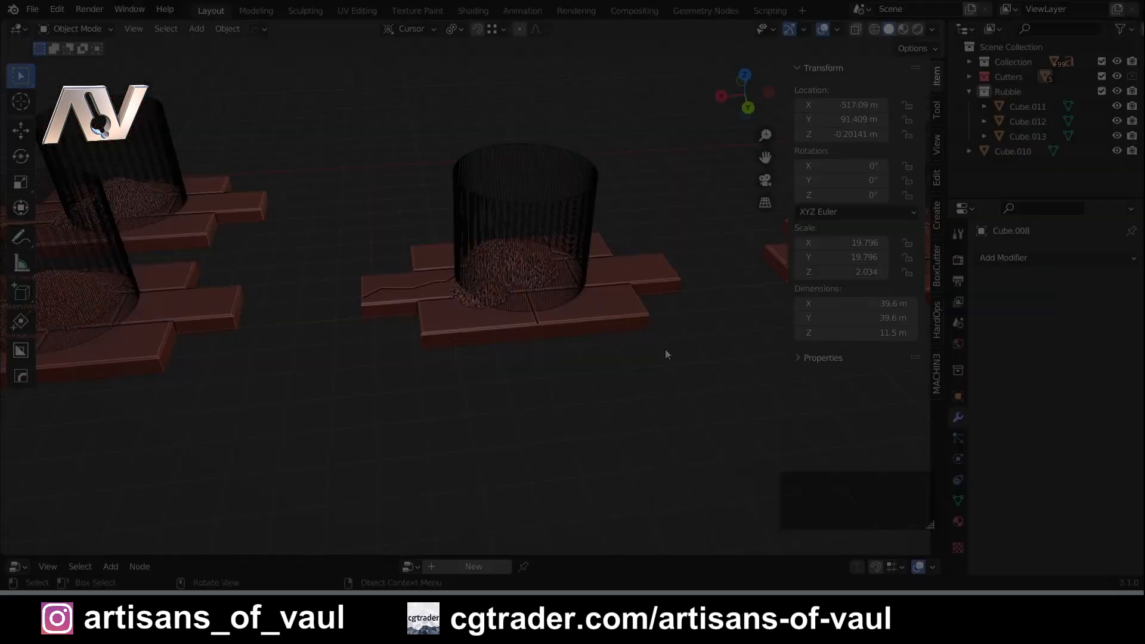
Step: Select the remaining smooth mound on its paving base and isolate it in local view
{"action": "middle_click_drag", "start_coordinate": [664, 349], "coordinate": [274, 378], "text": "shift"}
{"action": "scroll", "coordinate": [385, 357], "scroll_direction": "up", "scroll_amount": 4}
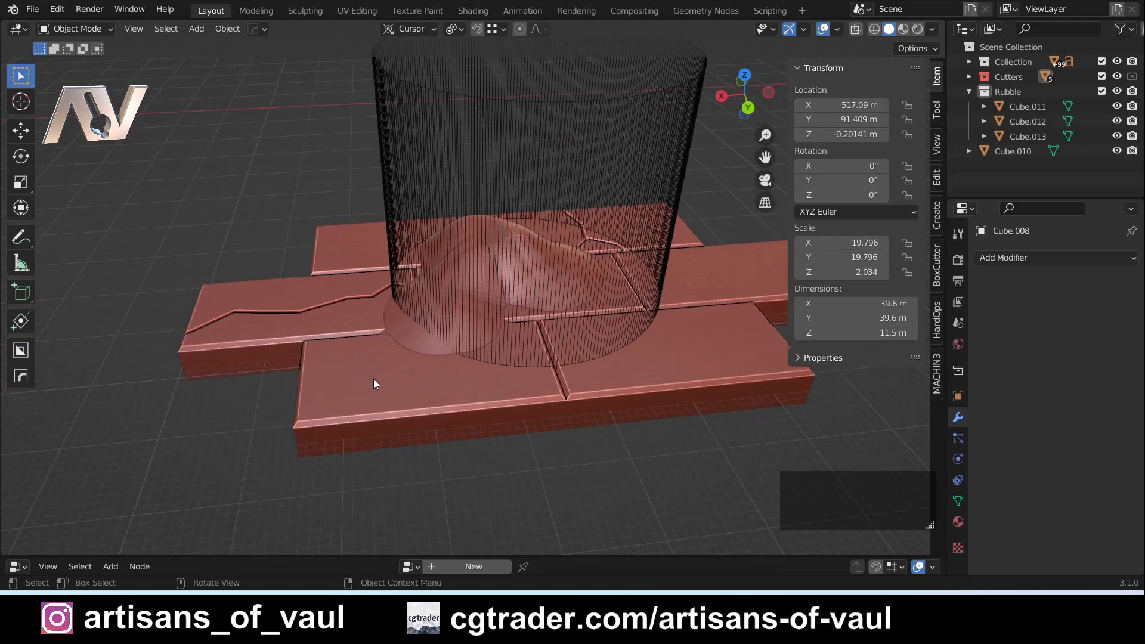
{"action": "left_click", "coordinate": [416, 337]}
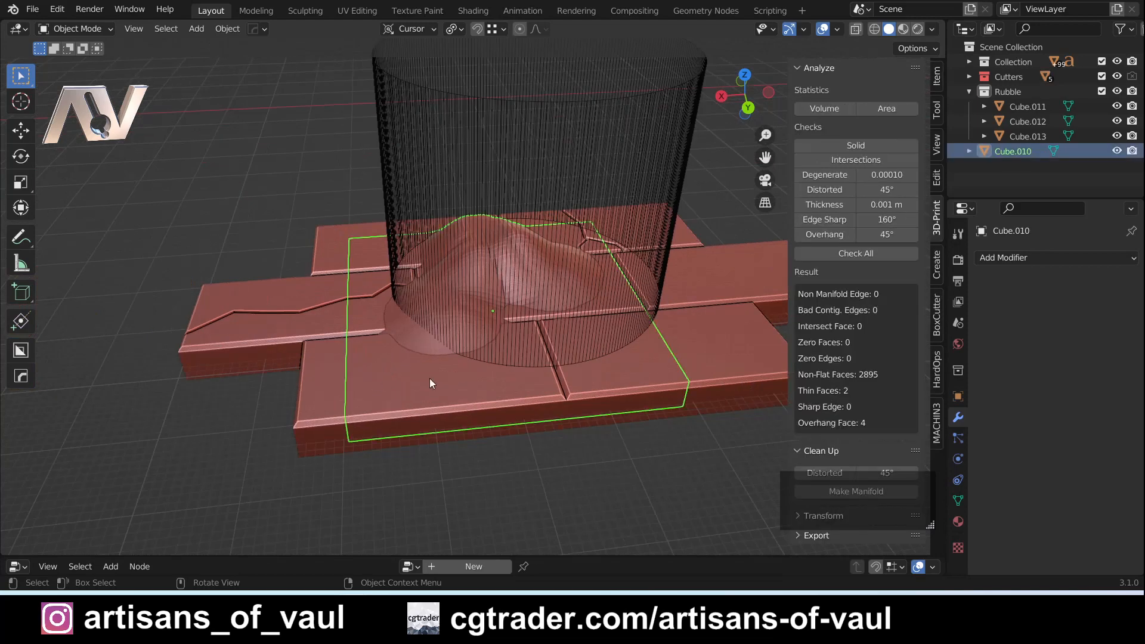
{"action": "key", "text": "KP_Divide"}
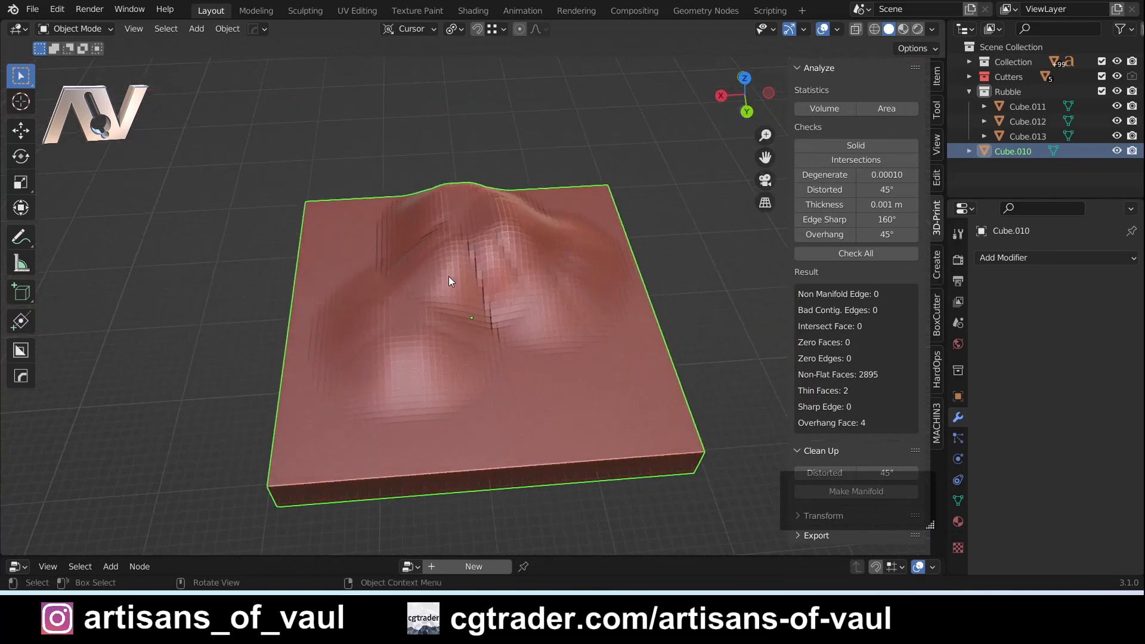
{"action": "key", "text": "Tab"}
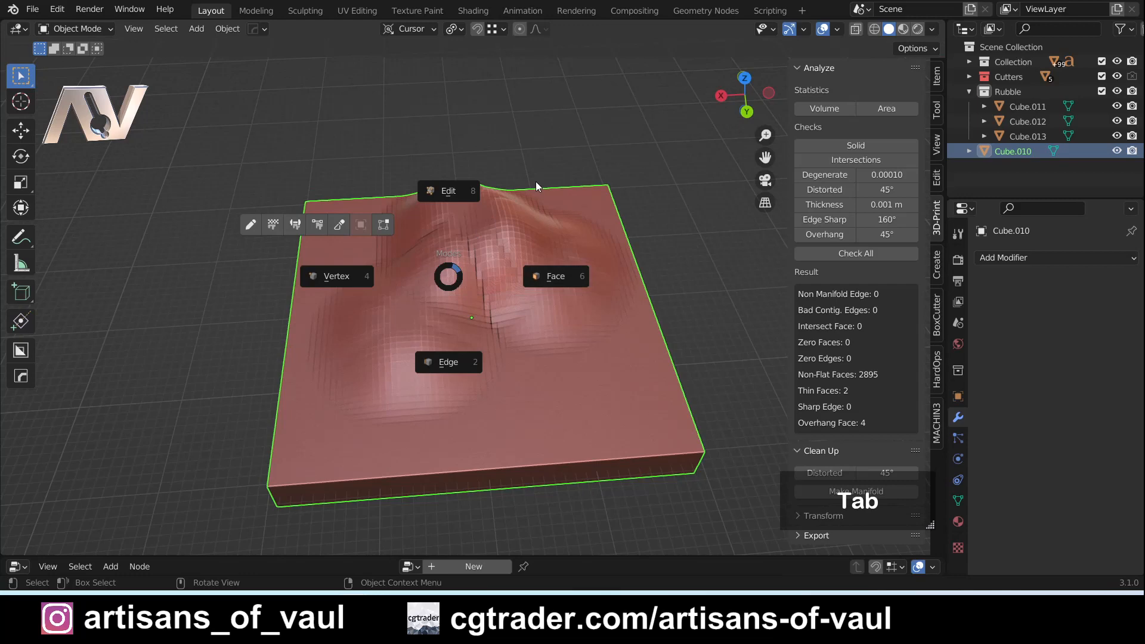
Step: Add a Subdivision Surface modifier set to Simple to the isolated mound and apply it
{"action": "left_click", "coordinate": [1019, 258]}
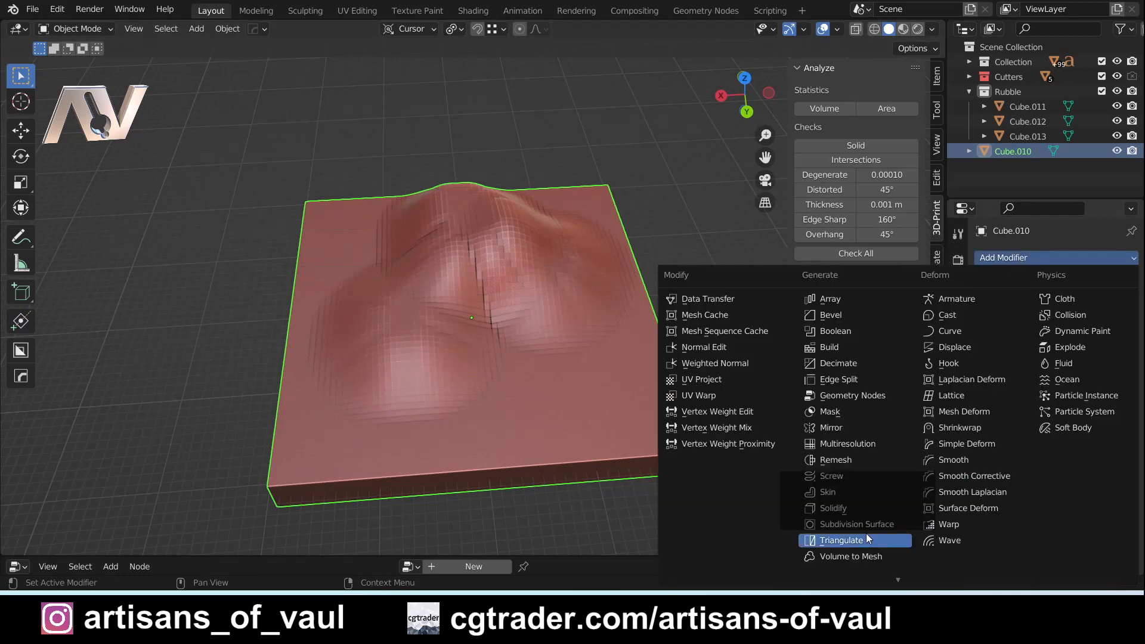
{"action": "left_click", "coordinate": [900, 529]}
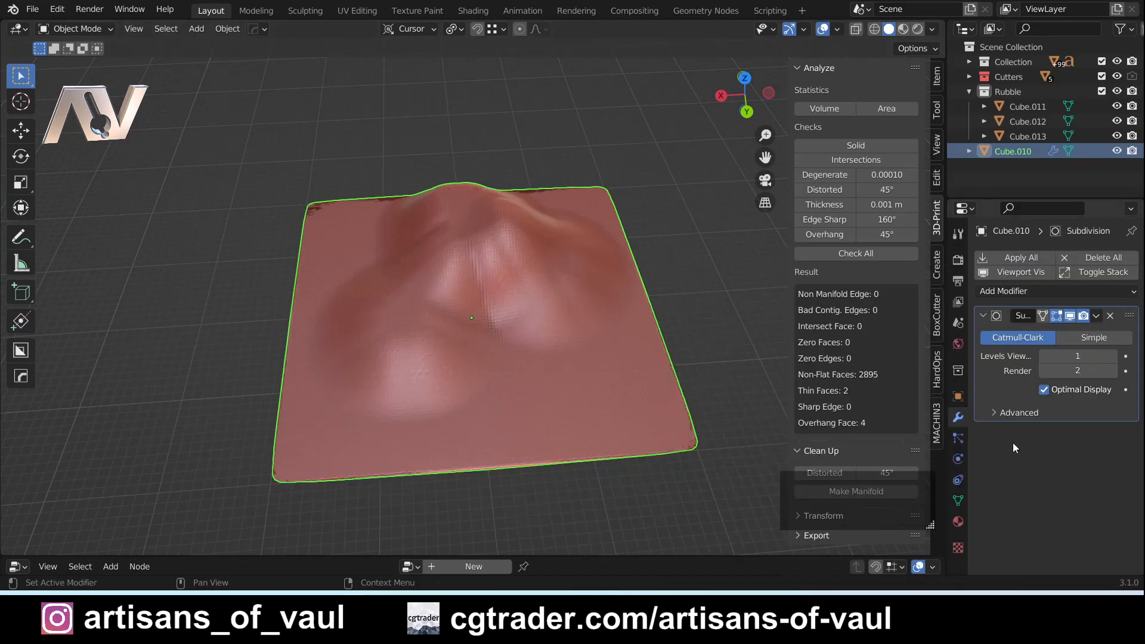
{"action": "left_click", "coordinate": [1084, 338]}
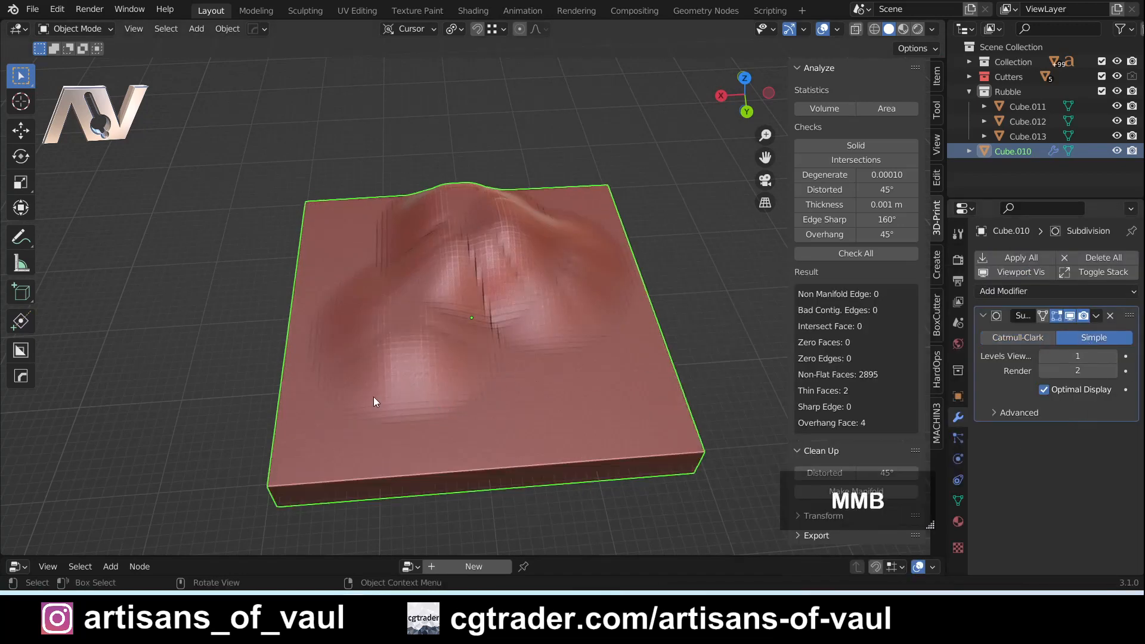
{"action": "middle_click_drag", "start_coordinate": [373, 396], "coordinate": [627, 360]}
{"action": "key", "text": "ctrl+a"}
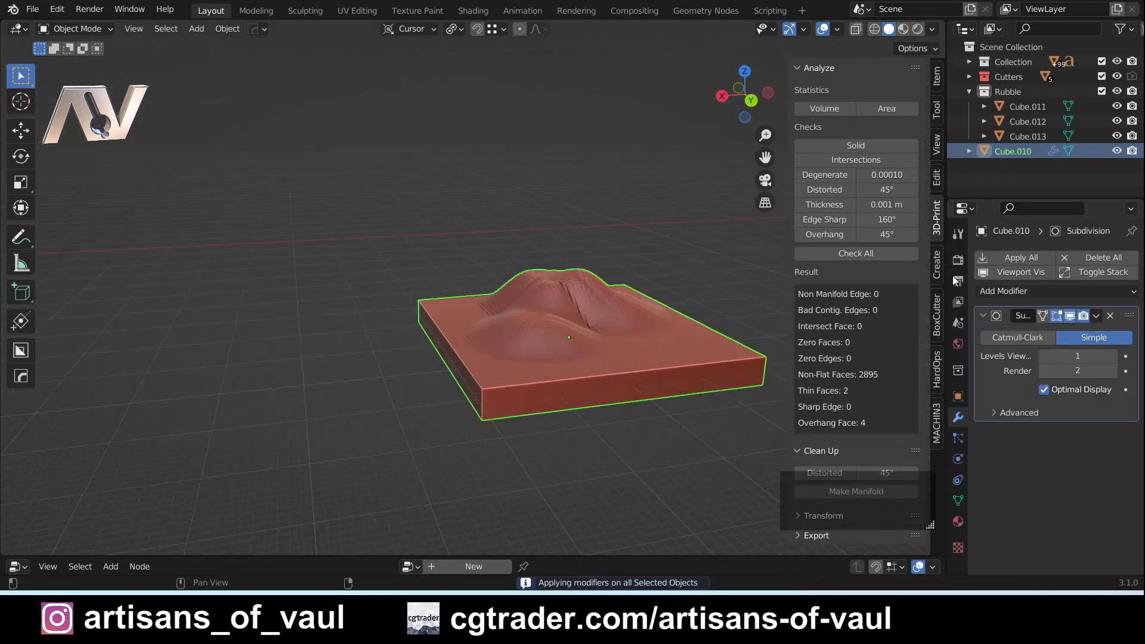
{"action": "left_click", "coordinate": [1010, 258]}
Step: In Edit Mode, lower the vertex midway along the block's side about 3.12 m along Z and reveal the hidden geometry
{"action": "scroll", "coordinate": [314, 342], "scroll_direction": "up", "scroll_amount": 3}
{"action": "middle_click_drag", "start_coordinate": [314, 342], "coordinate": [431, 335]}
{"action": "key", "text": "Tab"}
{"action": "middle_click_drag", "start_coordinate": [309, 335], "coordinate": [524, 344]}
{"action": "scroll", "coordinate": [500, 357], "scroll_direction": "up", "scroll_amount": 3}
{"action": "left_click", "coordinate": [510, 369]}
{"action": "middle_click_drag", "start_coordinate": [529, 392], "coordinate": [522, 381], "text": "shift"}
{"action": "key", "text": "g"}
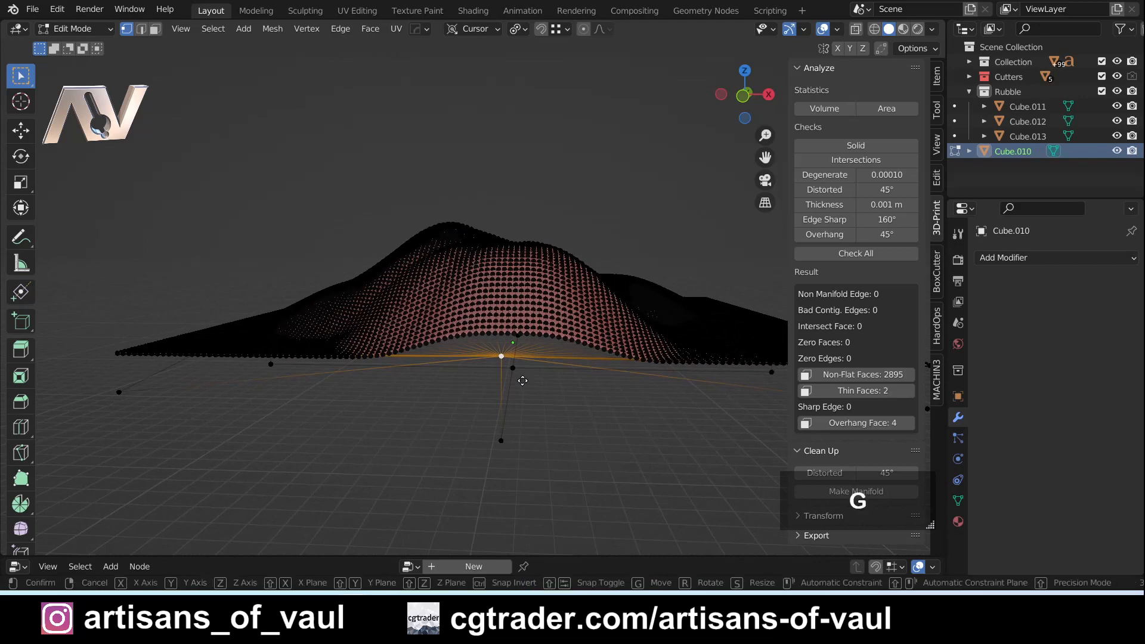
{"action": "key", "text": "z"}
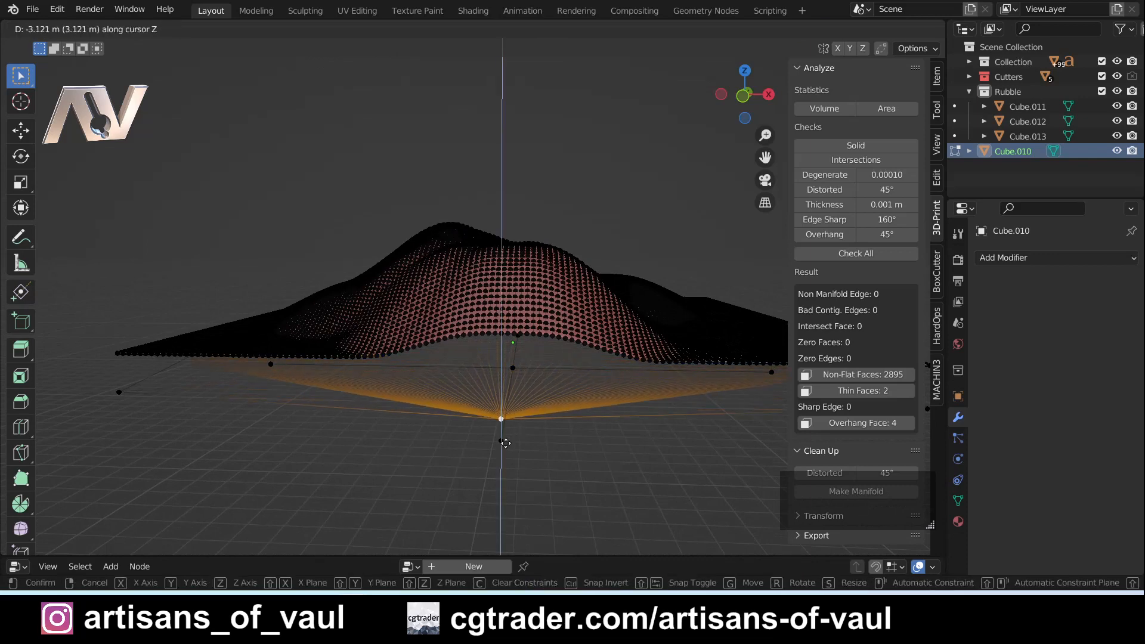
{"action": "left_click", "coordinate": [513, 444]}
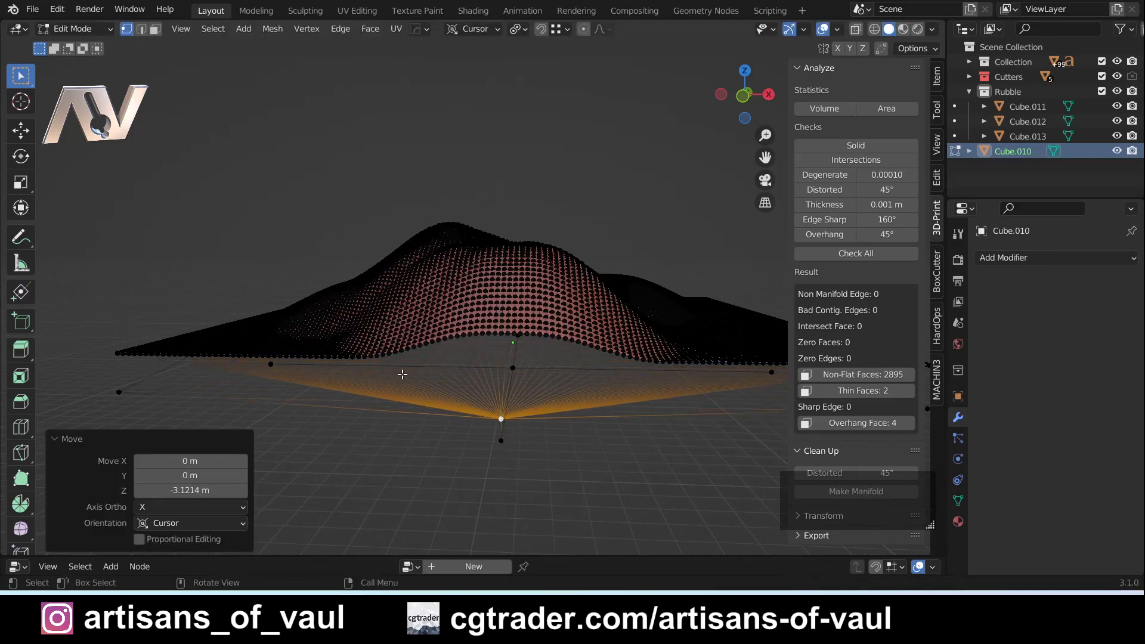
{"action": "key", "text": "alt+h"}
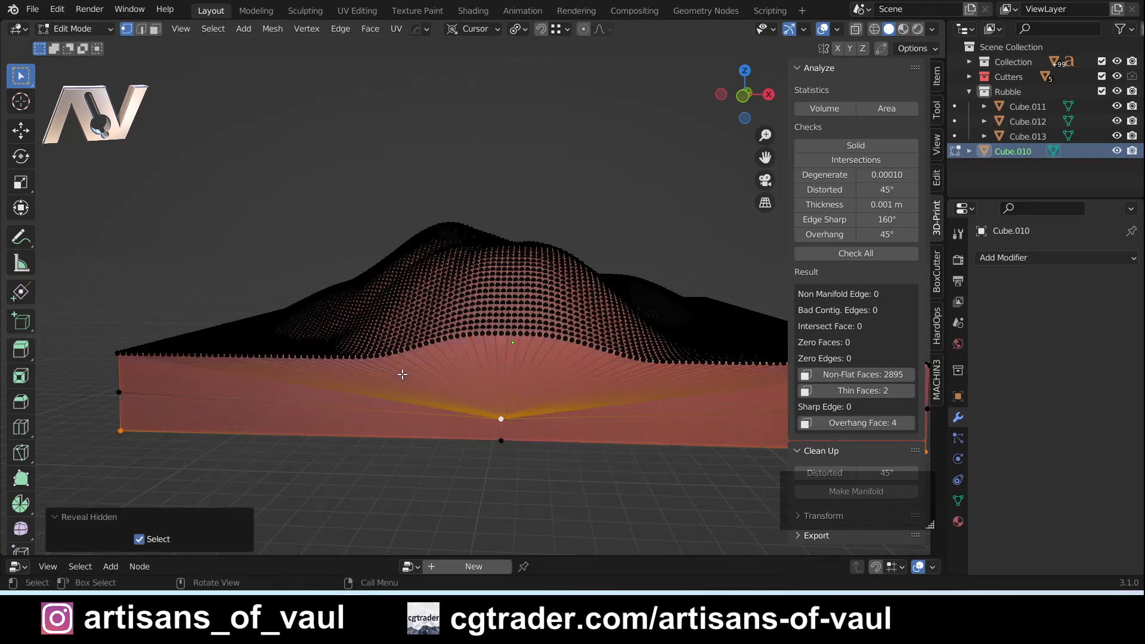
Step: Circle-select all the vertices of the raised mound from the top view, leaving out the flat surround
{"action": "middle_click_drag", "start_coordinate": [227, 363], "coordinate": [306, 374]}
{"action": "mouse_move", "coordinate": [184, 372]}
{"action": "middle_mouse_down", "text": "shift"}
{"action": "mouse_move", "coordinate": [394, 380]}
{"action": "mouse_move", "coordinate": [536, 253]}
{"action": "middle_mouse_up", "text": "shift"}
{"action": "key", "text": "KP_7"}
{"action": "key", "text": "c"}
{"action": "mouse_move", "coordinate": [440, 247]}
{"action": "left_mouse_down"}
{"action": "mouse_move", "coordinate": [357, 462]}
{"action": "mouse_move", "coordinate": [430, 357]}
{"action": "left_mouse_up"}
{"action": "right_click", "coordinate": [409, 507]}
{"action": "middle_click_drag", "start_coordinate": [409, 515], "coordinate": [317, 404], "text": "shift"}
{"action": "key", "text": "c"}
{"action": "left_click_drag", "start_coordinate": [317, 404], "coordinate": [485, 286]}
{"action": "middle_click_drag", "start_coordinate": [486, 286], "coordinate": [332, 478], "text": "shift"}
{"action": "key", "text": "c"}
{"action": "mouse_move", "coordinate": [298, 179]}
{"action": "left_mouse_down"}
{"action": "mouse_move", "coordinate": [424, 478]}
{"action": "mouse_move", "coordinate": [375, 286]}
{"action": "left_mouse_up"}
{"action": "mouse_move", "coordinate": [250, 376]}
{"action": "middle_mouse_down"}
{"action": "mouse_move", "coordinate": [238, 325]}
{"action": "mouse_move", "coordinate": [453, 256]}
{"action": "mouse_move", "coordinate": [560, 369]}
{"action": "middle_mouse_up"}
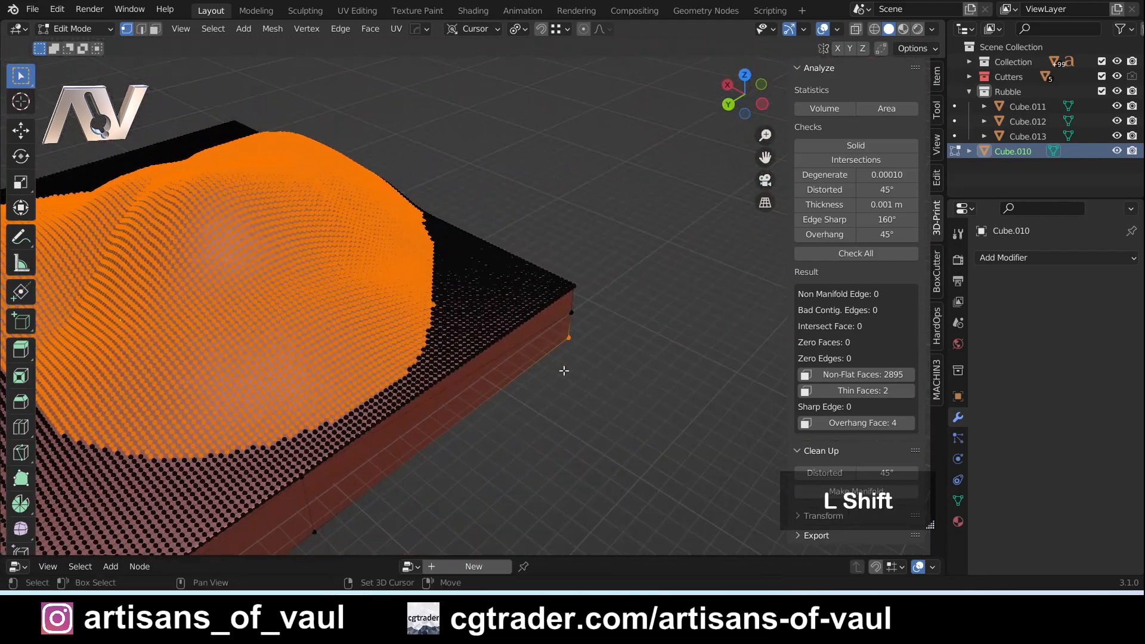
{"action": "scroll", "coordinate": [558, 359], "scroll_direction": "down", "scroll_amount": 5}
{"action": "middle_click_drag", "start_coordinate": [269, 370], "coordinate": [489, 322], "text": "shift"}
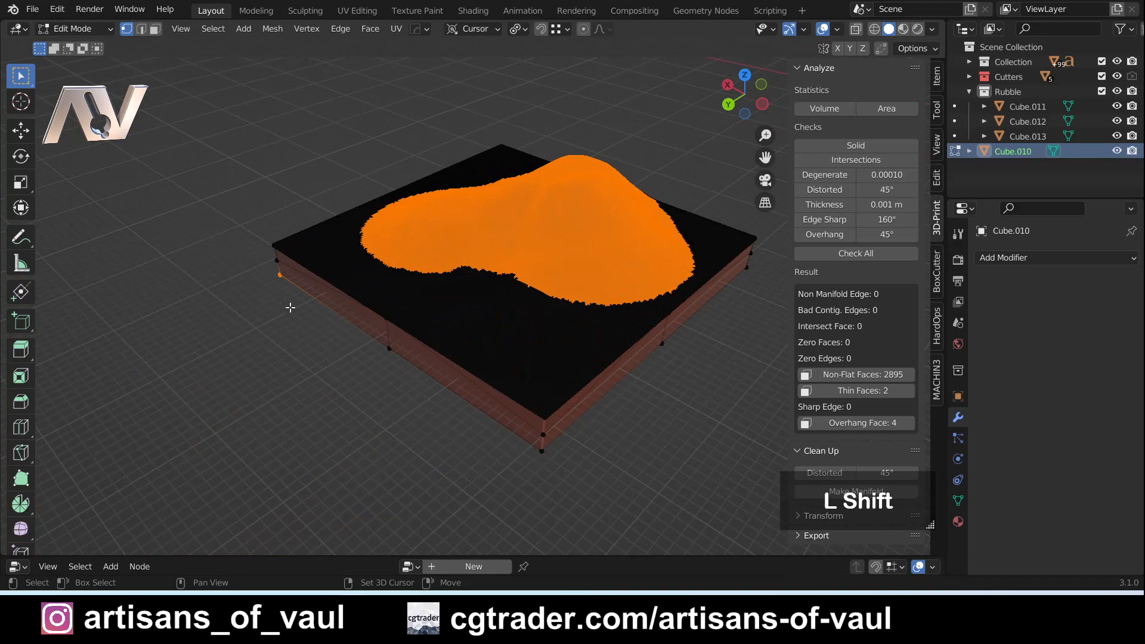
{"action": "middle_click_drag", "start_coordinate": [222, 262], "coordinate": [411, 268]}
{"action": "middle_click_drag", "start_coordinate": [119, 352], "coordinate": [374, 386], "text": "shift"}
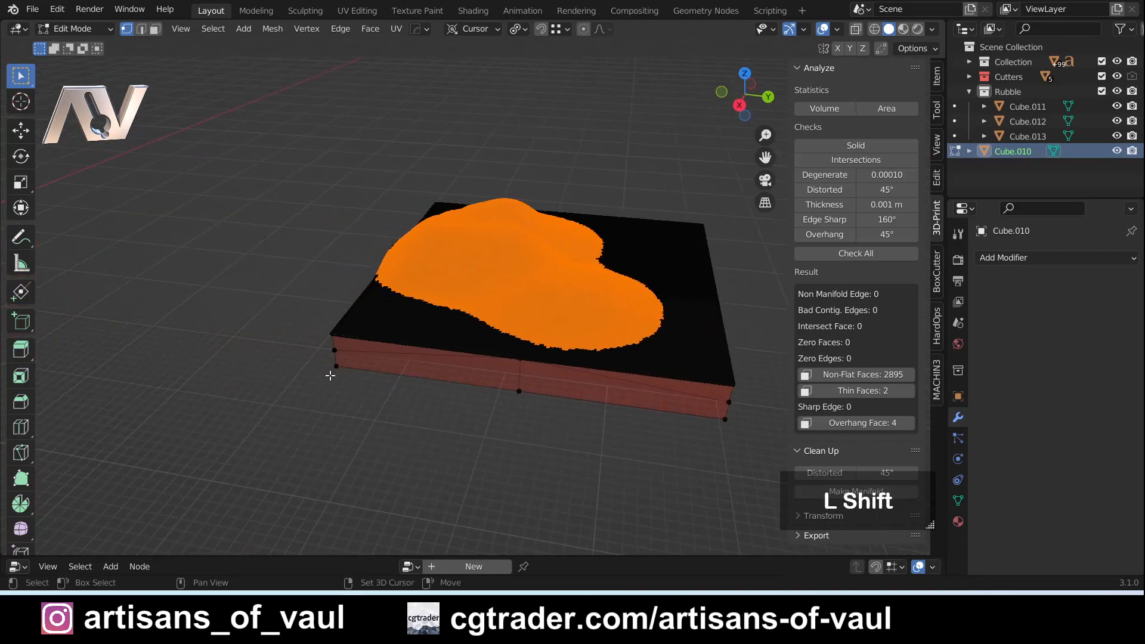
{"action": "scroll", "coordinate": [429, 322], "scroll_direction": "up", "scroll_amount": 3}
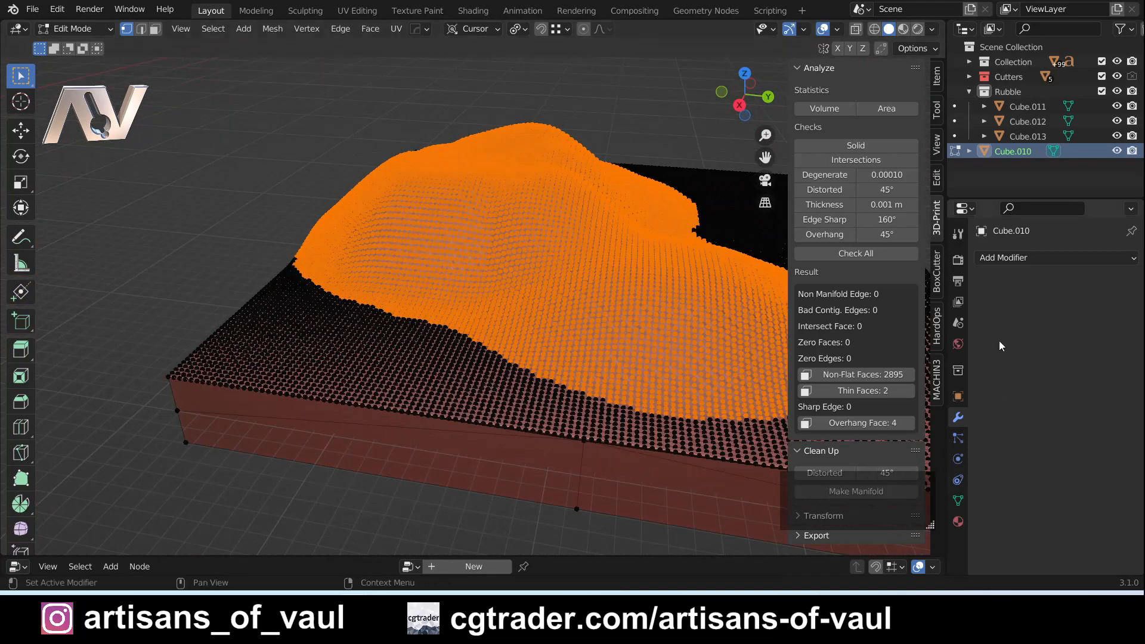
Step: Create a vertex group named DisplaceGroup and assign the selected mound vertices to it
{"action": "left_click", "coordinate": [958, 501]}
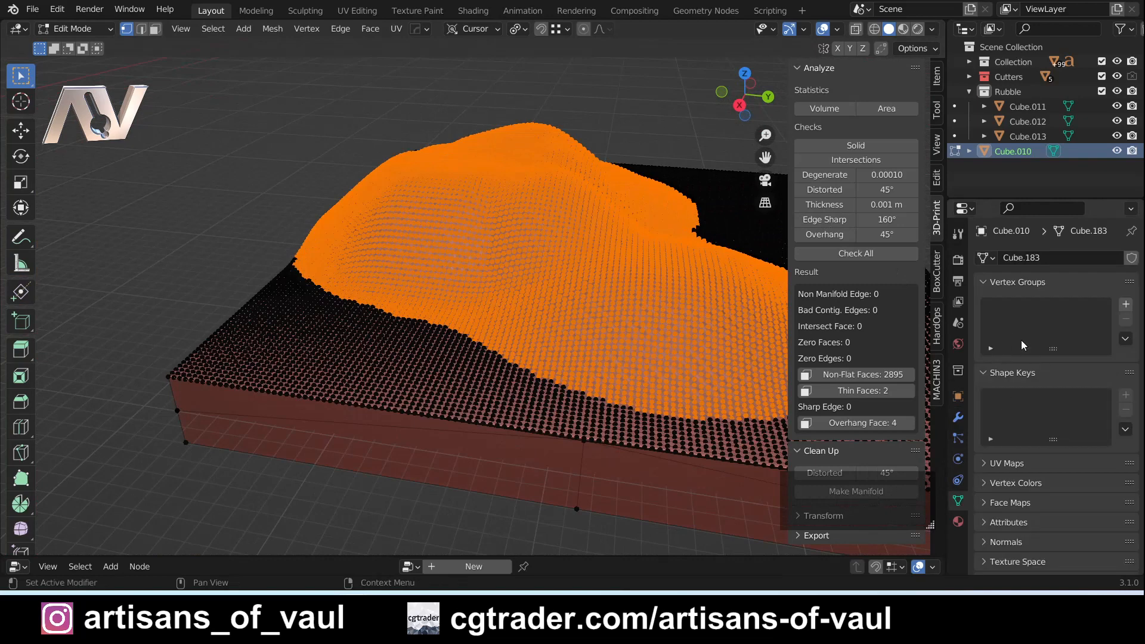
{"action": "left_click", "coordinate": [1126, 304]}
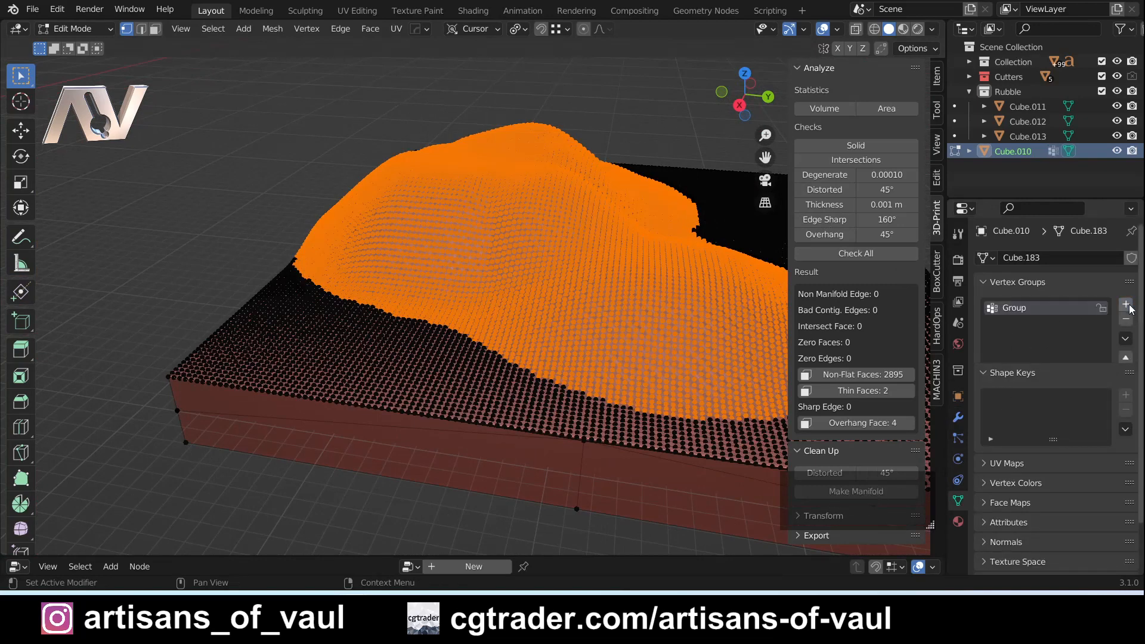
{"action": "double_click", "coordinate": [1014, 308]}
{"action": "type", "text": "D"}
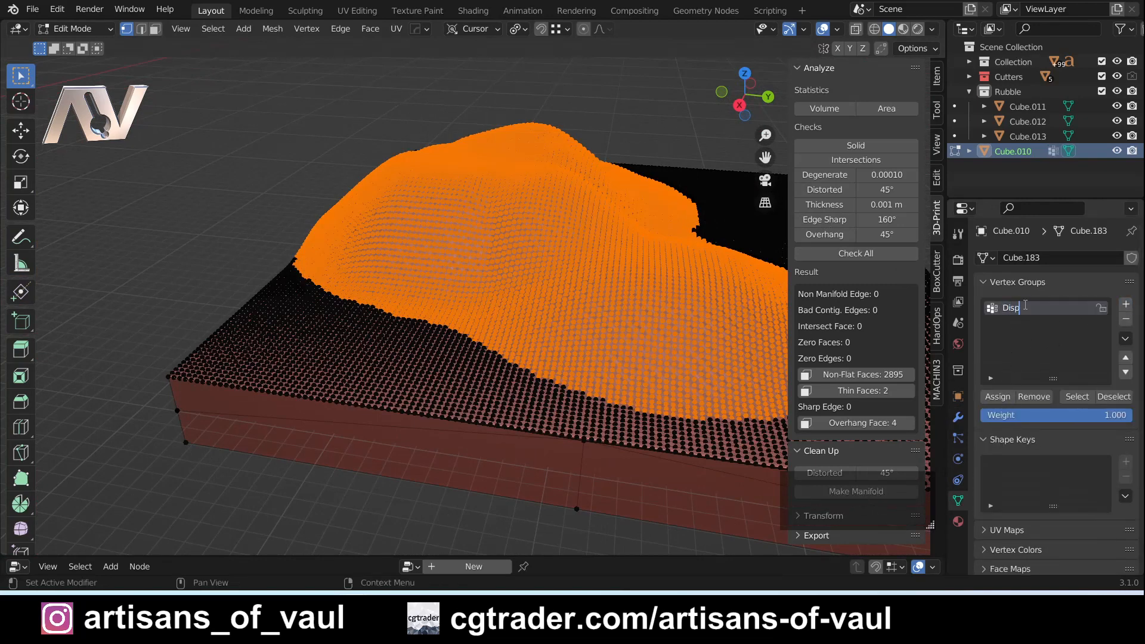
{"action": "type", "text": "isplaceGroup"}
{"action": "key", "text": "Return"}
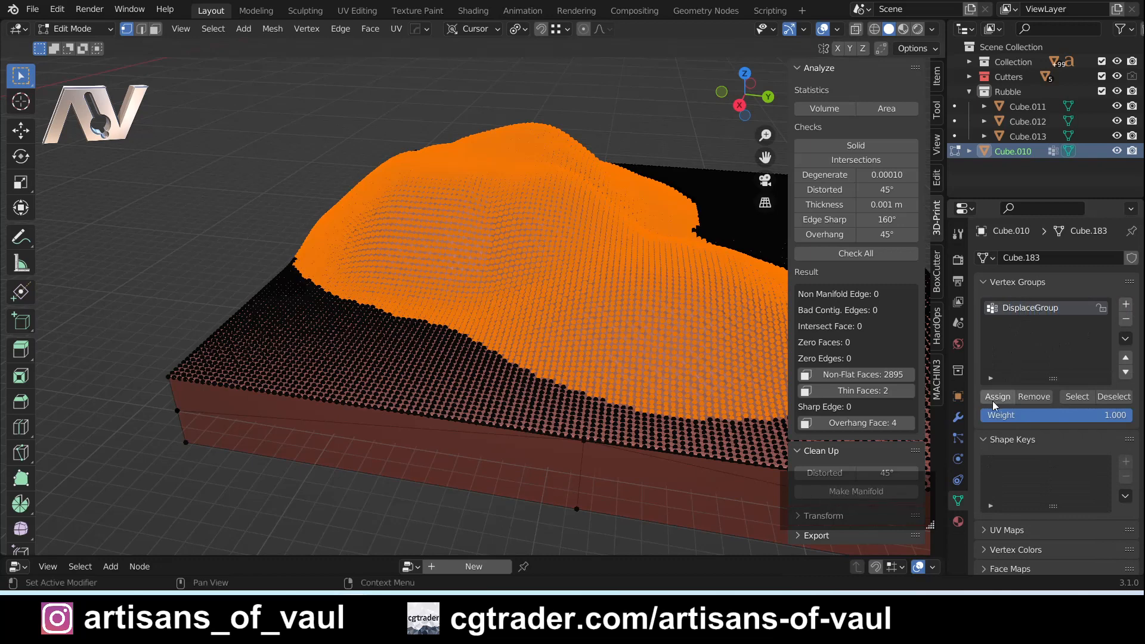
Step: Return to Object Mode and leave local view so the mound is shown with its paving base again
{"action": "left_click", "coordinate": [958, 418]}
{"action": "key", "text": "Tab"}
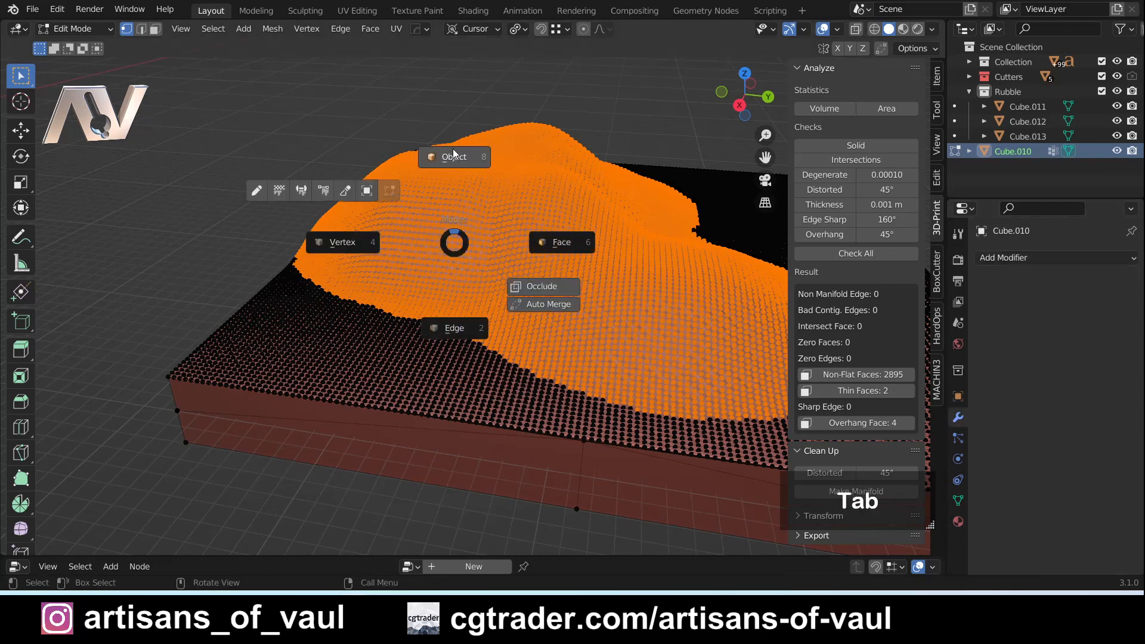
{"action": "middle_click_drag", "start_coordinate": [500, 254], "coordinate": [370, 297]}
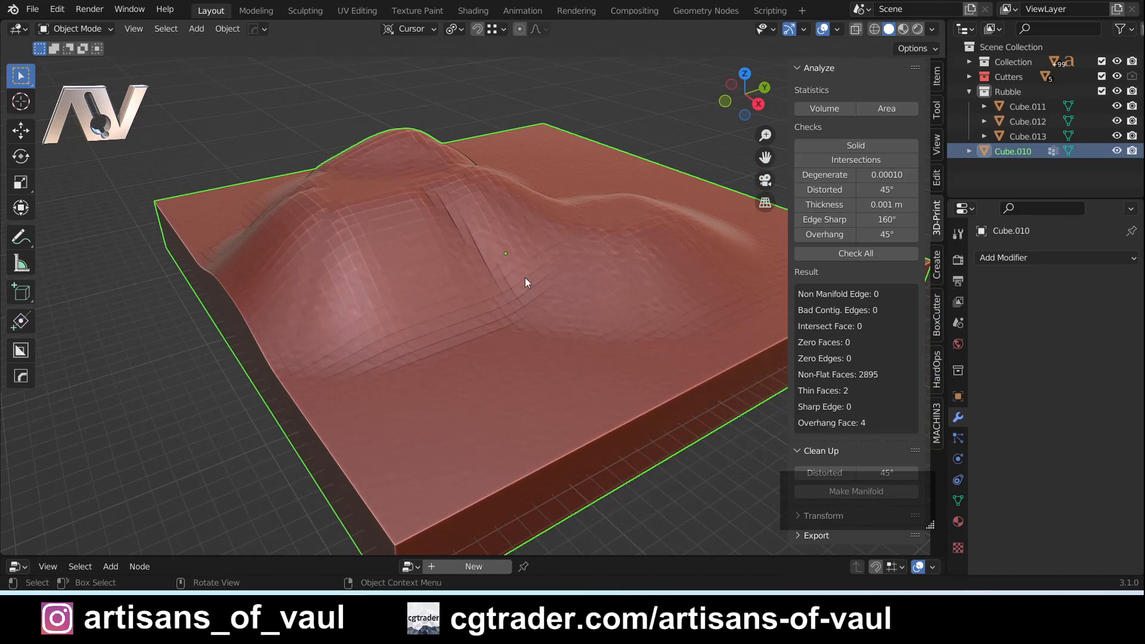
{"action": "middle_click_drag", "start_coordinate": [525, 279], "coordinate": [525, 307]}
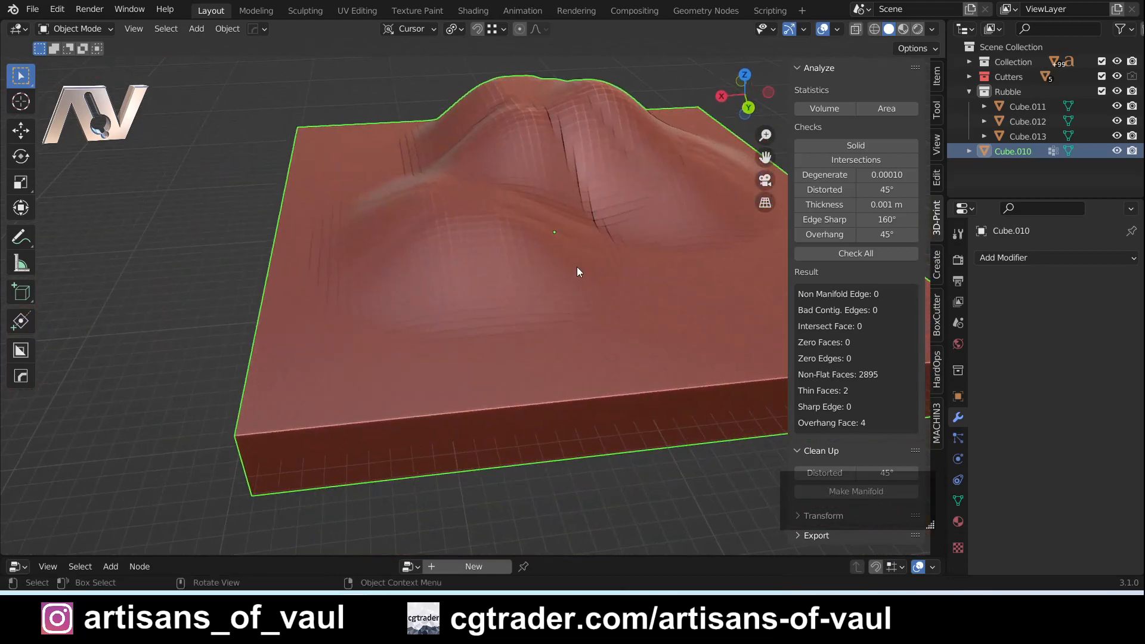
{"action": "middle_click_drag", "start_coordinate": [557, 232], "coordinate": [535, 257], "text": "shift"}
{"action": "scroll", "coordinate": [483, 262], "scroll_direction": "down", "scroll_amount": 4}
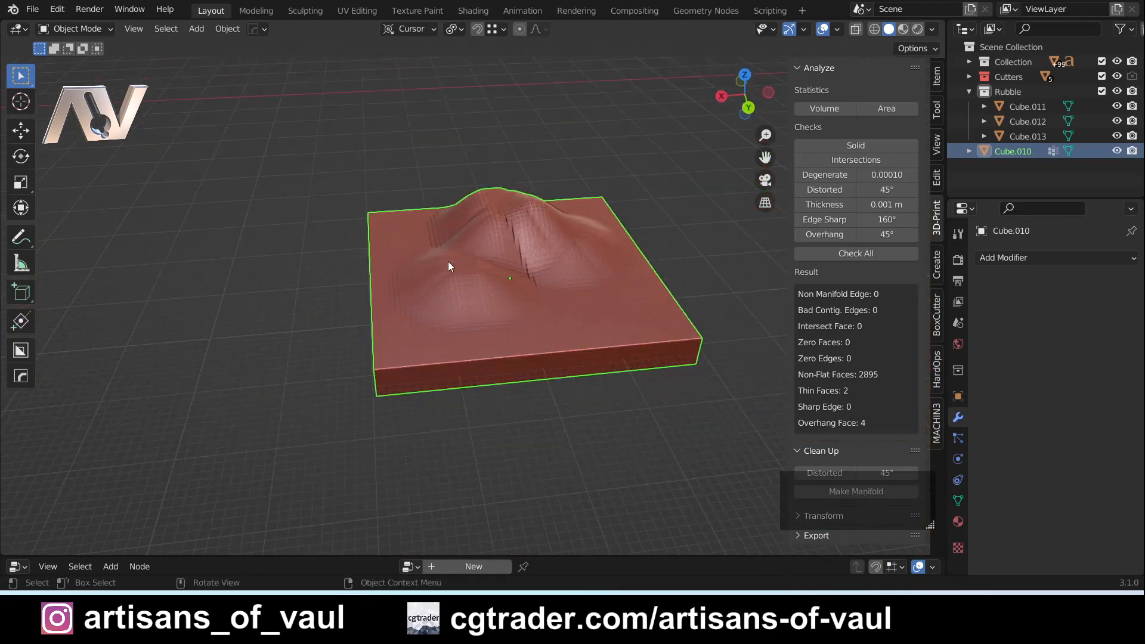
{"action": "key", "text": "KP_Divide"}
{"action": "scroll", "coordinate": [268, 332], "scroll_direction": "down", "scroll_amount": 4}
{"action": "scroll", "coordinate": [414, 329], "scroll_direction": "up", "scroll_amount": 2}
{"action": "scroll", "coordinate": [414, 334], "scroll_direction": "up", "scroll_amount": 5}
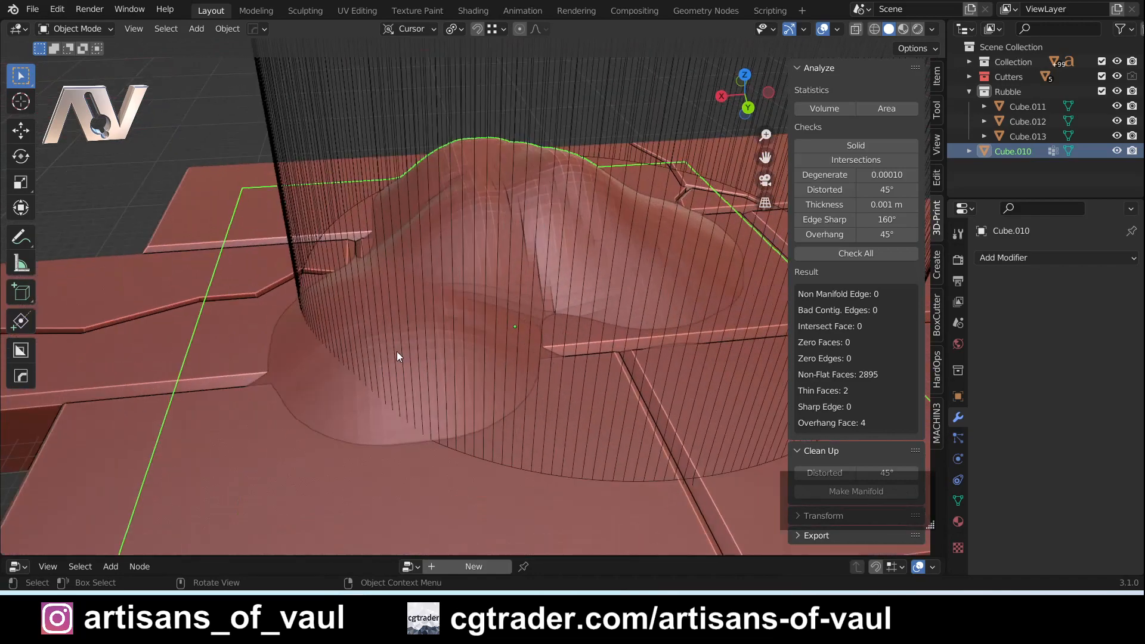
Step: Add a Displace modifier to the mound and set its strength to 0.800
{"action": "left_click", "coordinate": [1019, 258]}
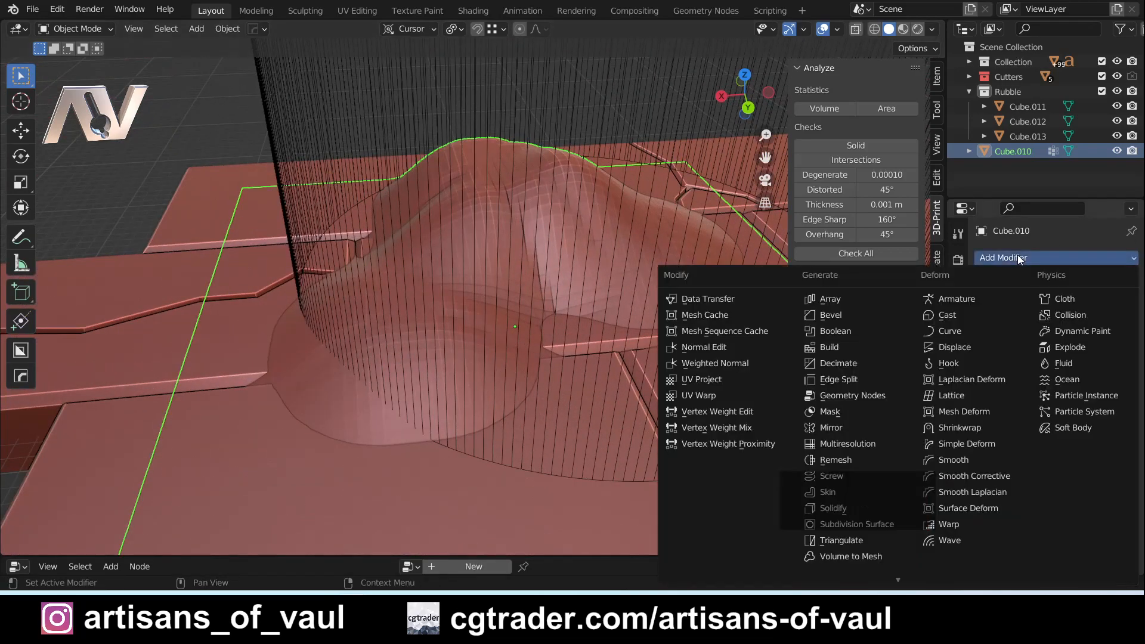
{"action": "left_click", "coordinate": [965, 348]}
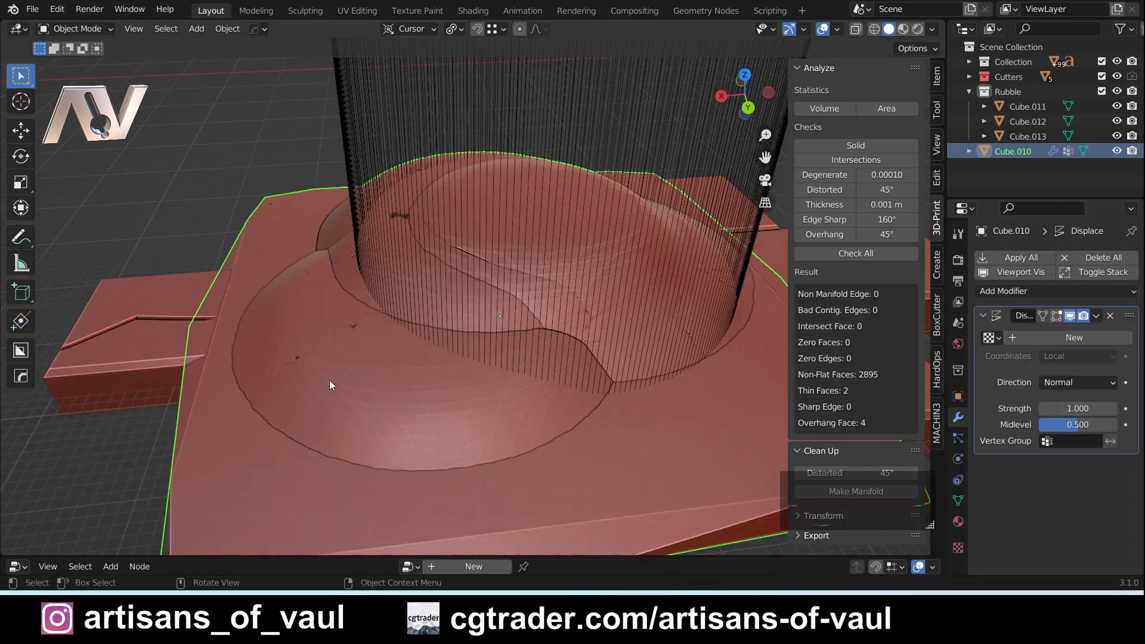
{"action": "middle_click_drag", "start_coordinate": [330, 380], "coordinate": [708, 398]}
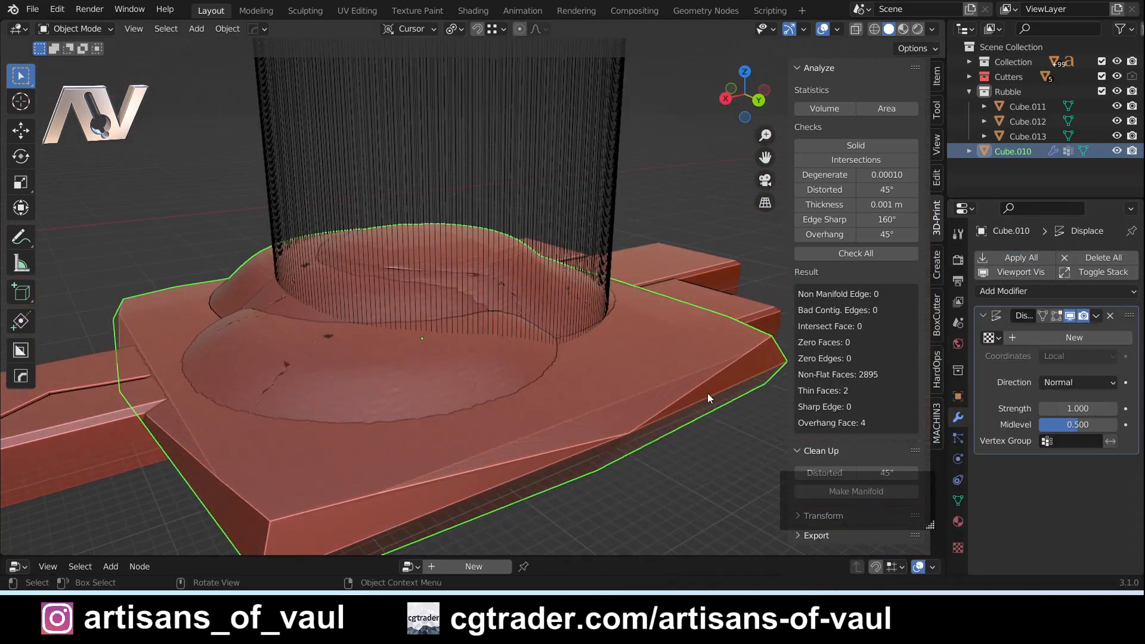
{"action": "left_click", "coordinate": [1076, 408]}
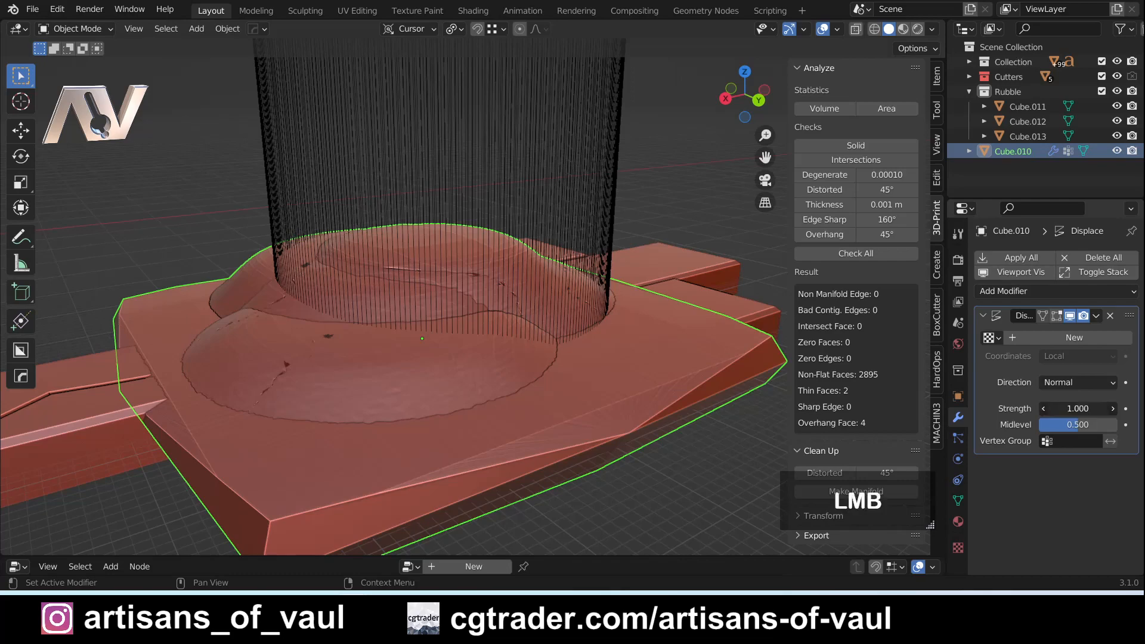
{"action": "mouse_move", "coordinate": [1076, 409]}
{"action": "left_mouse_down"}
{"action": "mouse_move", "coordinate": [1097, 408]}
{"action": "mouse_move", "coordinate": [1064, 408]}
{"action": "mouse_move", "coordinate": [1076, 409]}
{"action": "left_mouse_up"}
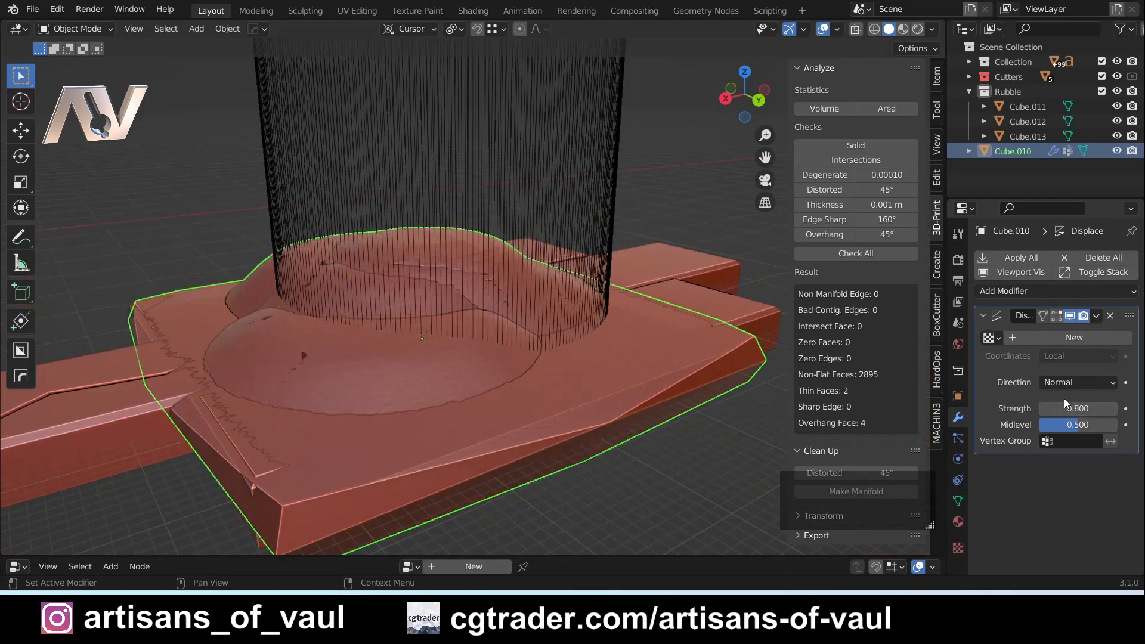
{"action": "left_click", "coordinate": [1071, 383]}
Step: Limit the Displace modifier to the DisplaceGroup vertex group and set its strength to 0.300
{"action": "left_click", "coordinate": [1070, 440]}
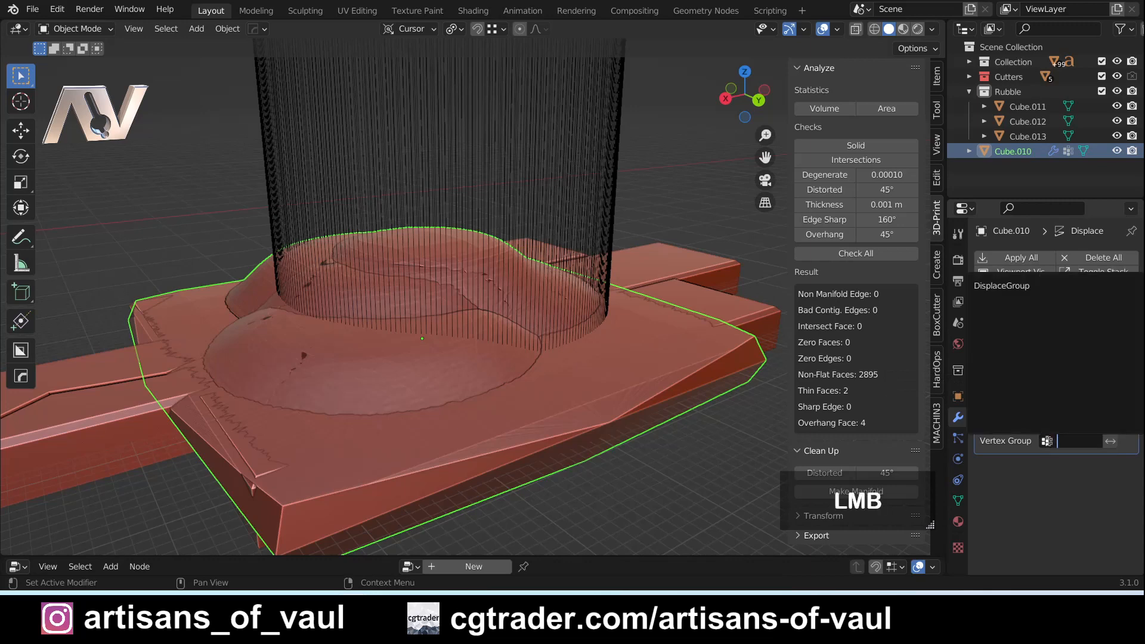
{"action": "left_click", "coordinate": [1007, 290]}
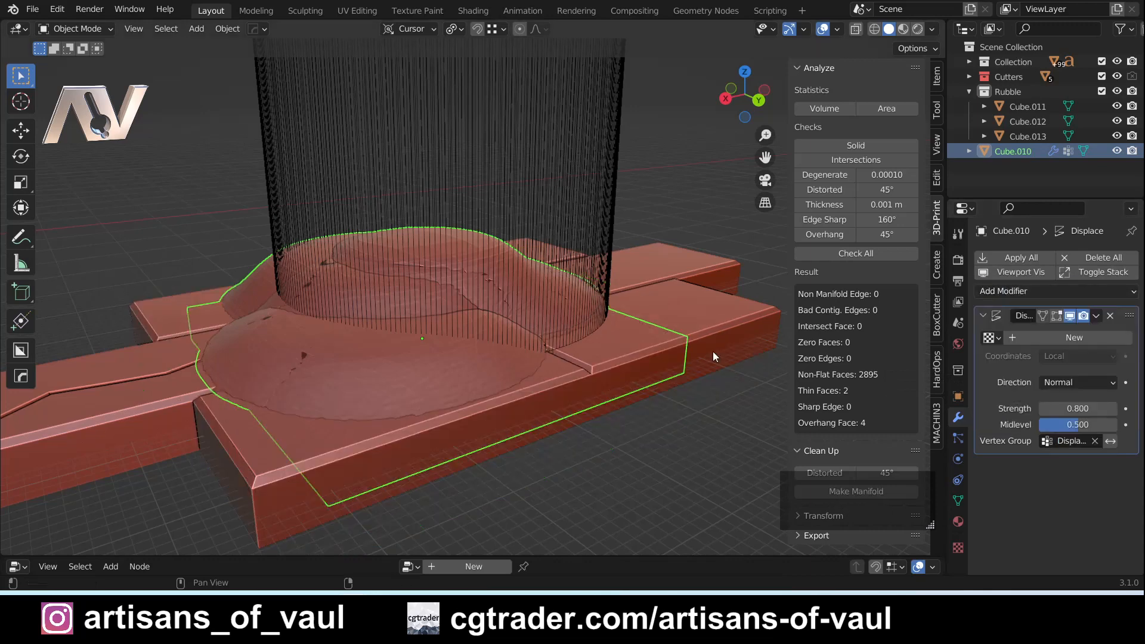
{"action": "mouse_move", "coordinate": [1080, 409]}
{"action": "left_mouse_down"}
{"action": "mouse_move", "coordinate": [1055, 409]}
{"action": "mouse_move", "coordinate": [1112, 409]}
{"action": "mouse_move", "coordinate": [1055, 409]}
{"action": "mouse_move", "coordinate": [1066, 409]}
{"action": "left_mouse_up"}
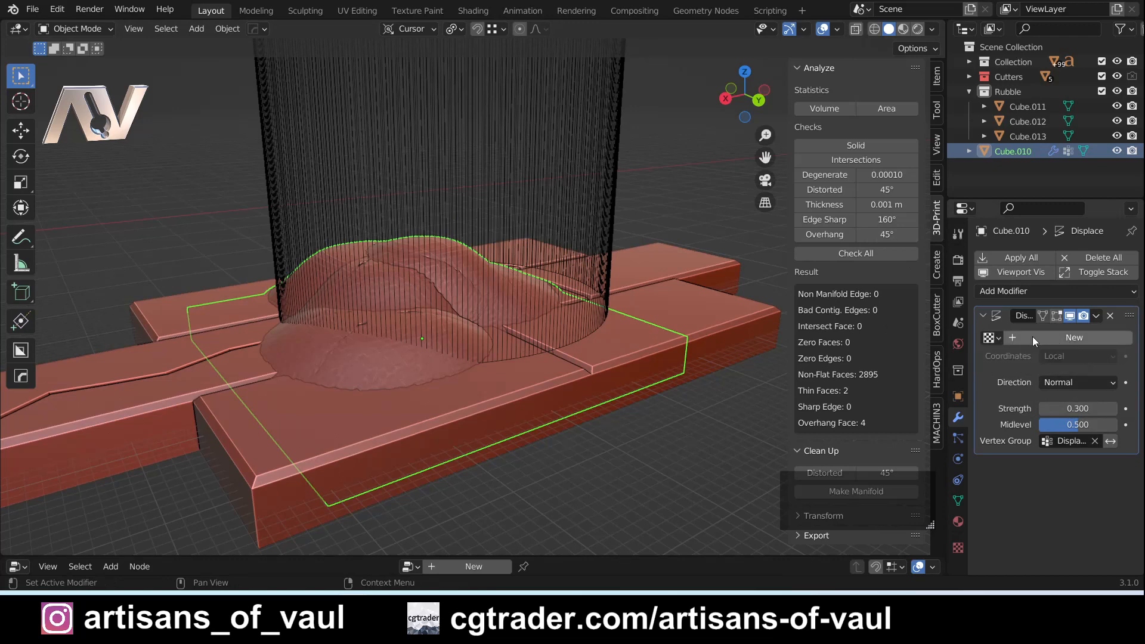
Step: Create a new texture for the Displace modifier and inspect the mound up close
{"action": "left_click", "coordinate": [1012, 339]}
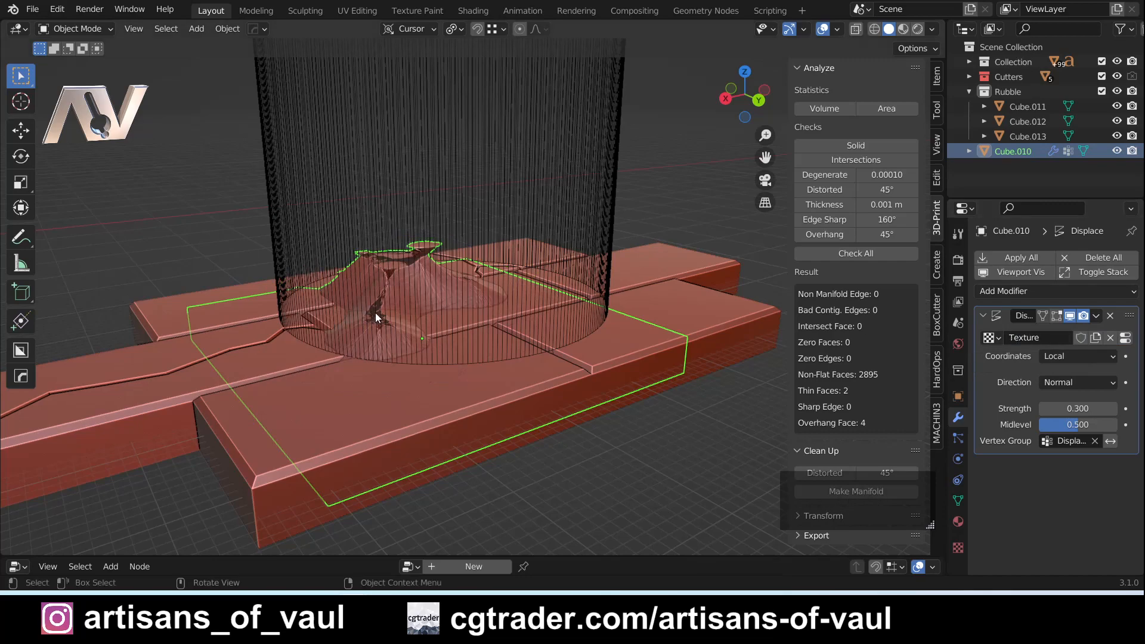
{"action": "scroll", "coordinate": [375, 313], "scroll_direction": "up", "scroll_amount": 4}
{"action": "middle_click_drag", "start_coordinate": [674, 328], "coordinate": [745, 322], "text": "shift"}
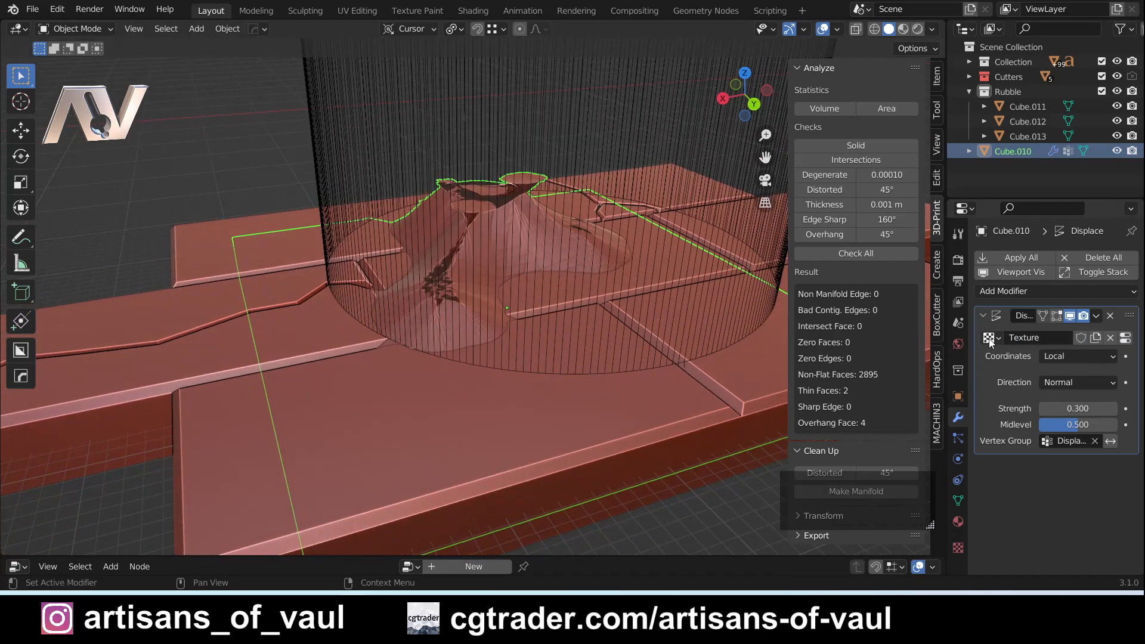
Step: Rename the Displace modifier's new texture to Rubble4
{"action": "left_click", "coordinate": [1043, 338]}
{"action": "key", "text": "shift"}
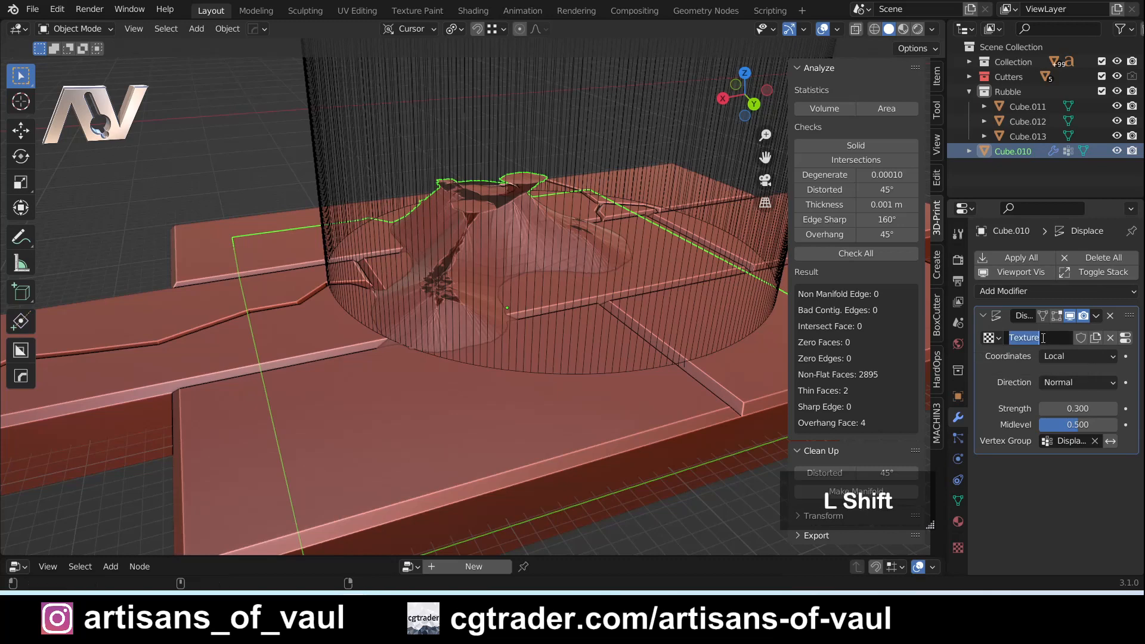
{"action": "type", "text": "Rubble4"}
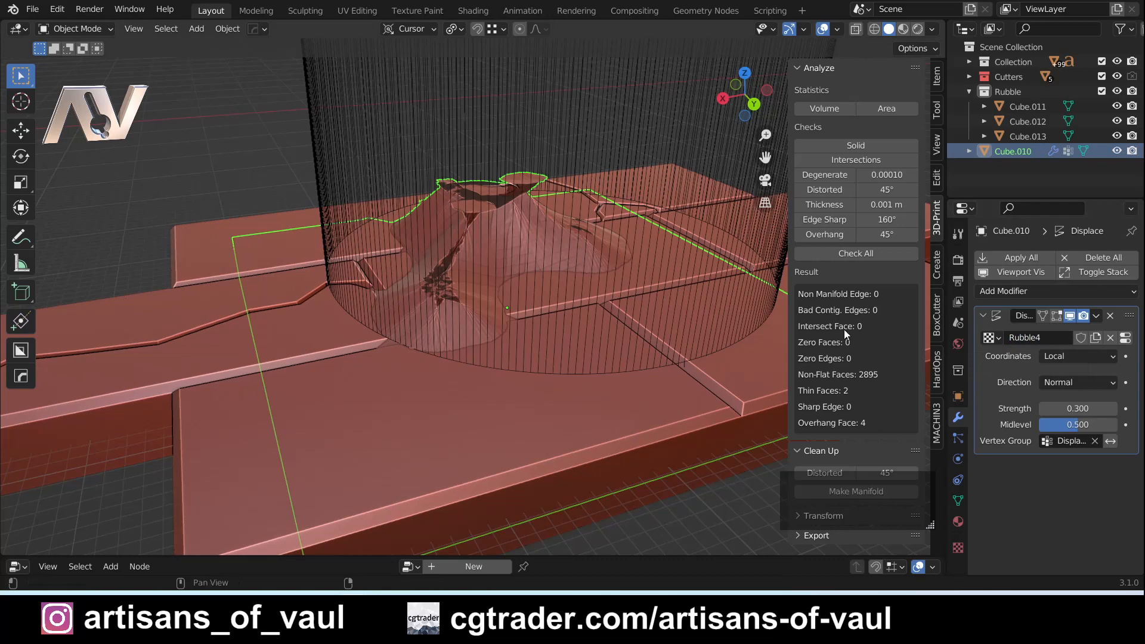
Step: Set the Rubble4 texture type to Distorted Noise and inspect its effect on the mound
{"action": "left_click", "coordinate": [1125, 338]}
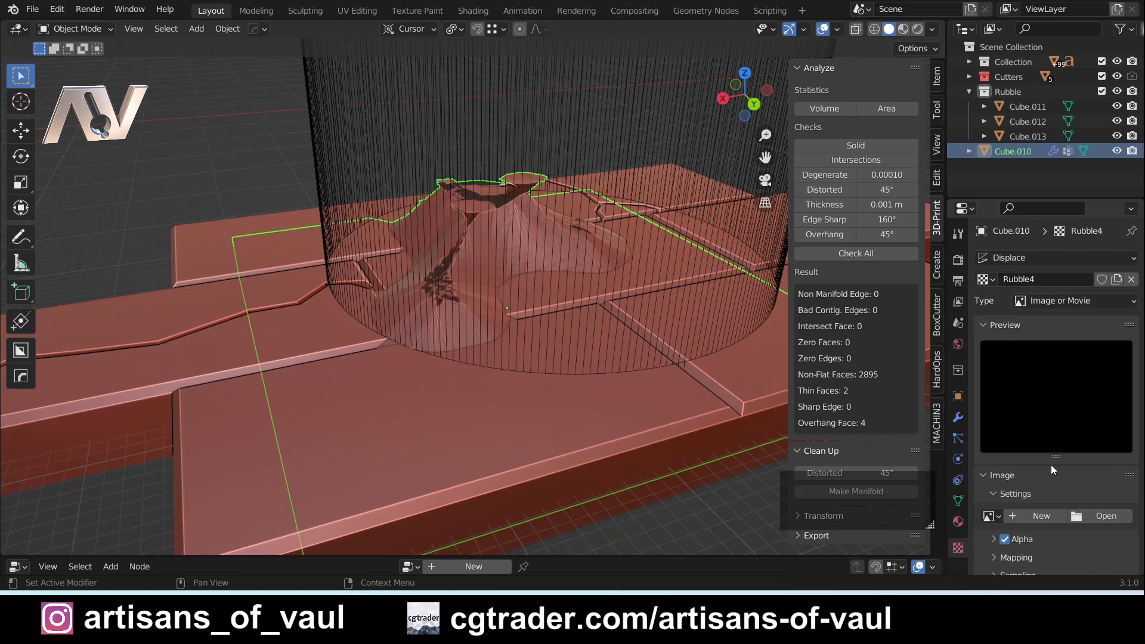
{"action": "left_click", "coordinate": [1045, 303]}
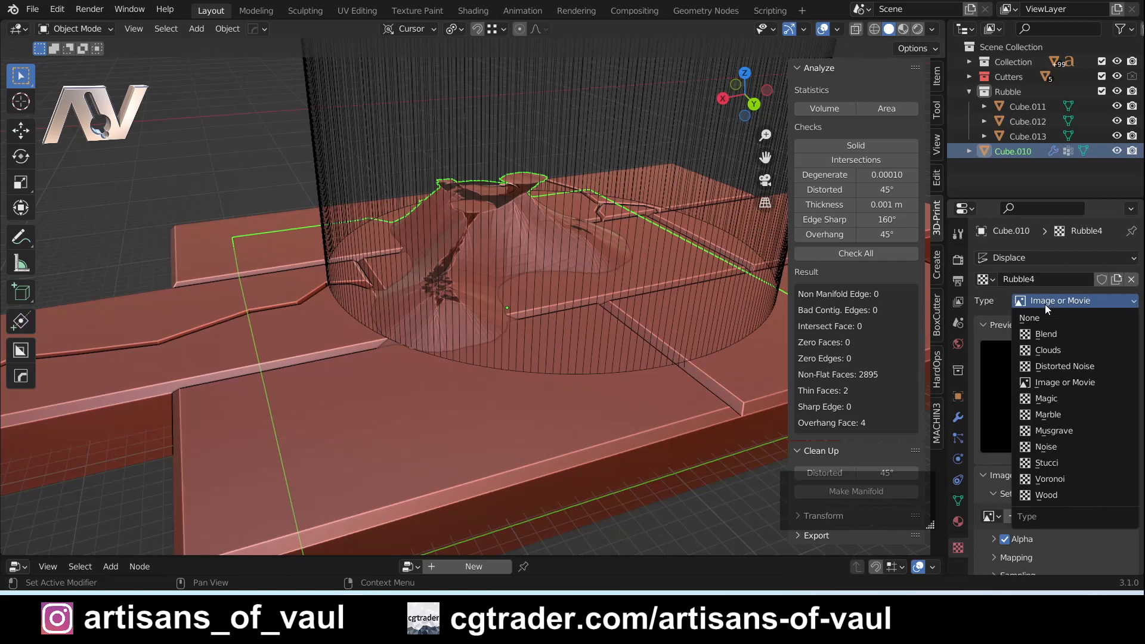
{"action": "left_click", "coordinate": [1049, 366]}
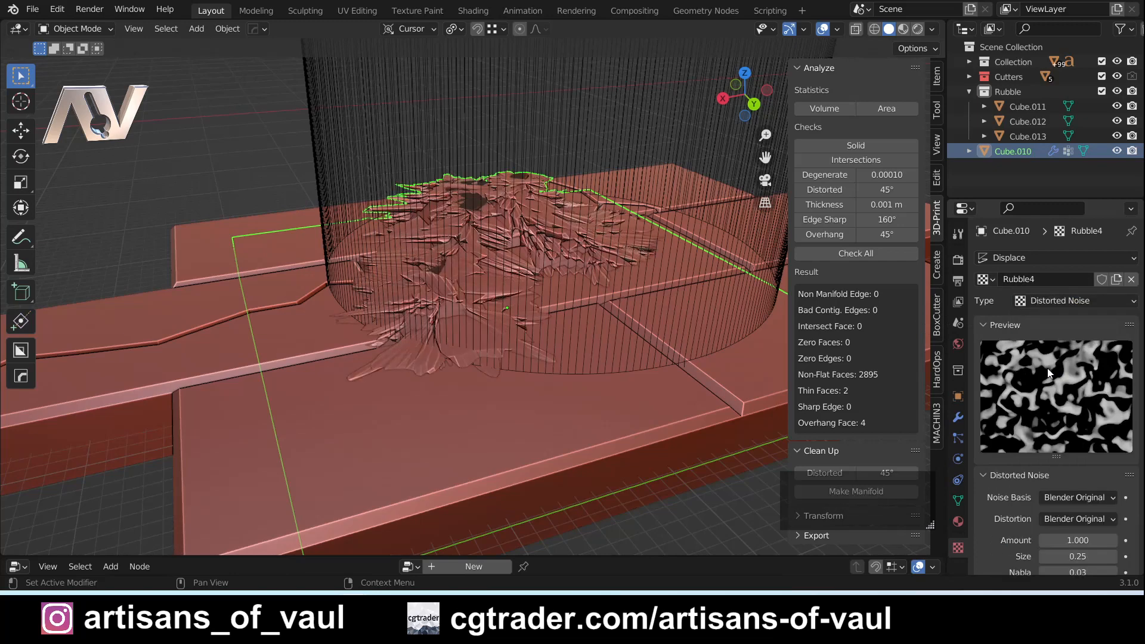
{"action": "scroll", "coordinate": [505, 330], "scroll_direction": "up", "scroll_amount": 3}
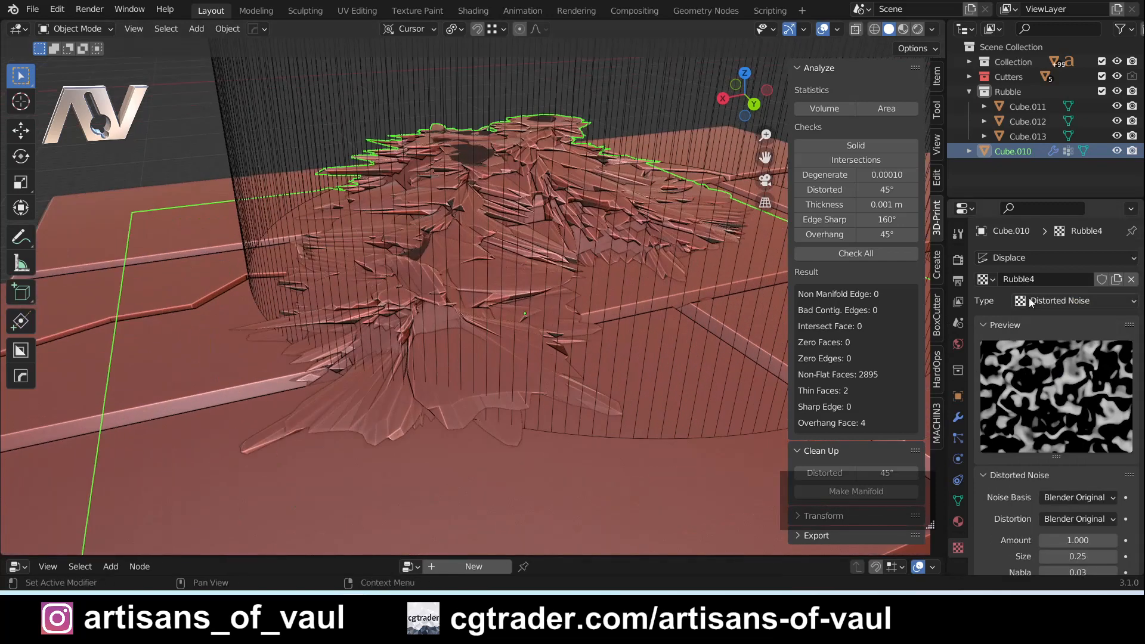
{"action": "scroll", "coordinate": [400, 347], "scroll_direction": "up", "scroll_amount": 2}
{"action": "middle_click_drag", "start_coordinate": [402, 346], "coordinate": [411, 325]}
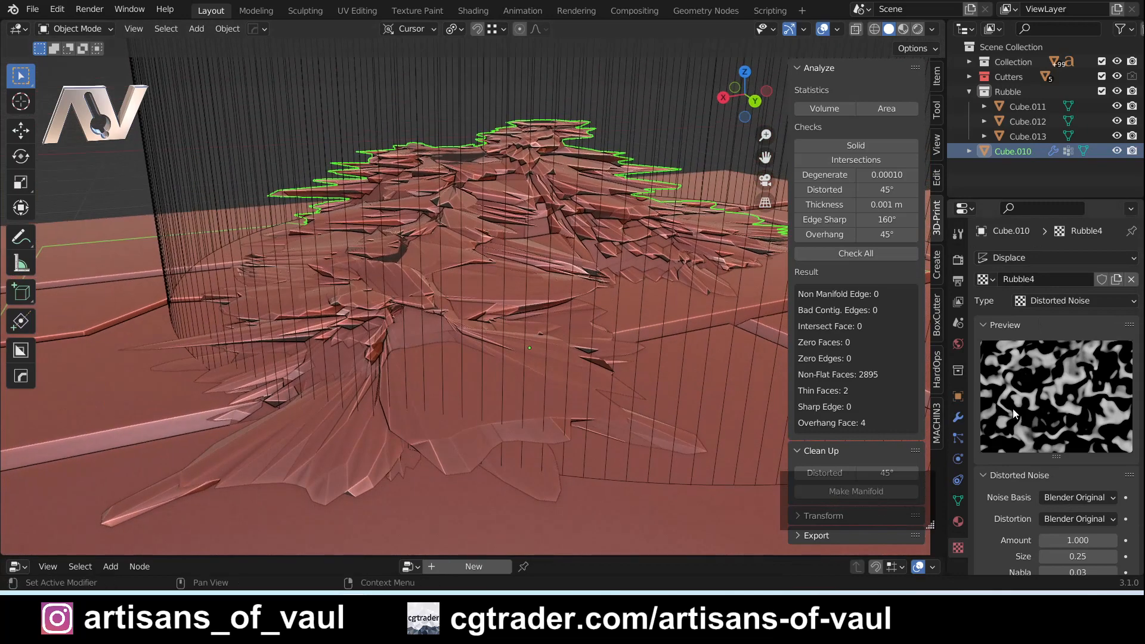
Step: Set the Displace modifier's strength to -0.400 and midlevel to 0.000, with the displacement direction along Z
{"action": "left_click", "coordinate": [958, 417]}
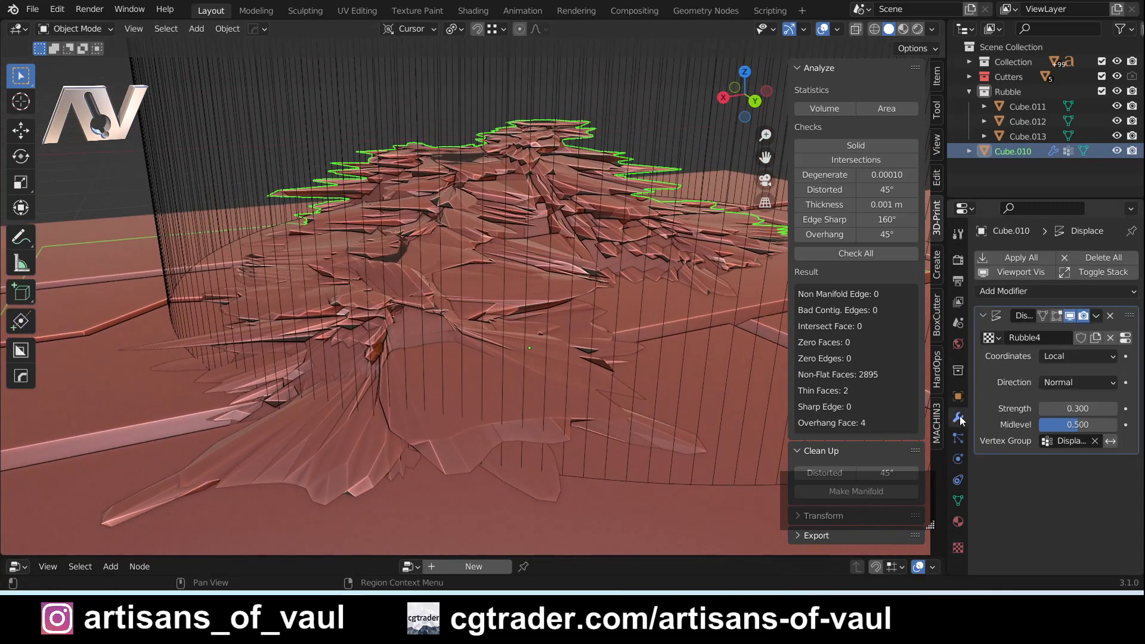
{"action": "mouse_move", "coordinate": [1077, 409]}
{"action": "left_mouse_down"}
{"action": "mouse_move", "coordinate": [1044, 410]}
{"action": "mouse_move", "coordinate": [1075, 410]}
{"action": "mouse_move", "coordinate": [1044, 410]}
{"action": "mouse_move", "coordinate": [1069, 426]}
{"action": "mouse_move", "coordinate": [1043, 426]}
{"action": "mouse_move", "coordinate": [1127, 409]}
{"action": "mouse_move", "coordinate": [1041, 409]}
{"action": "mouse_move", "coordinate": [1072, 409]}
{"action": "left_mouse_up"}
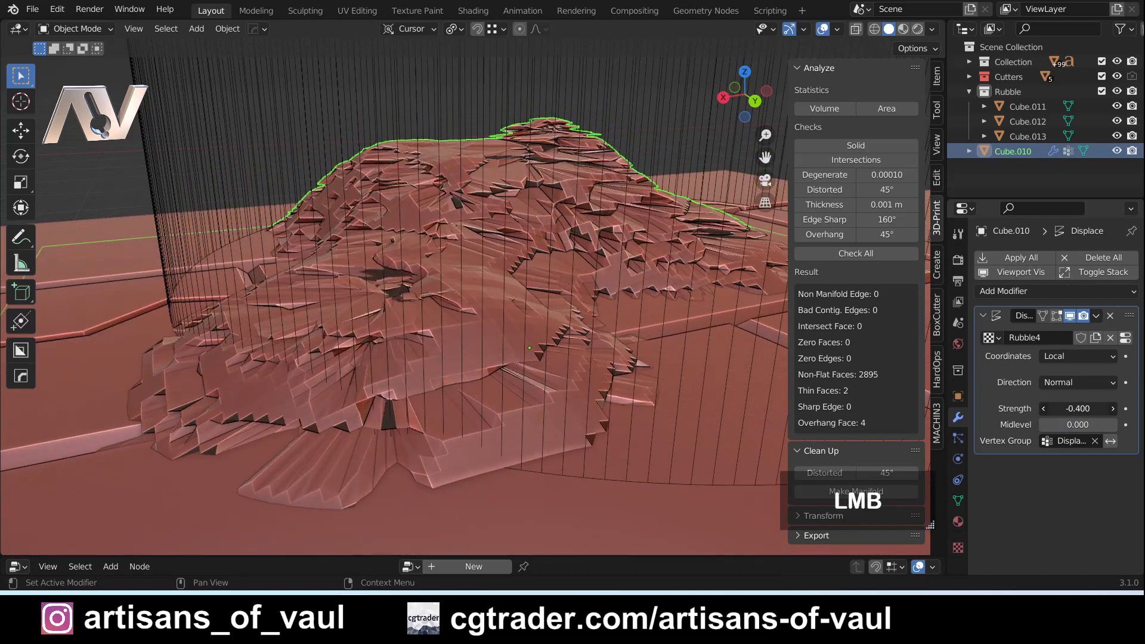
{"action": "left_click", "coordinate": [1067, 382]}
{"action": "left_click", "coordinate": [1030, 431]}
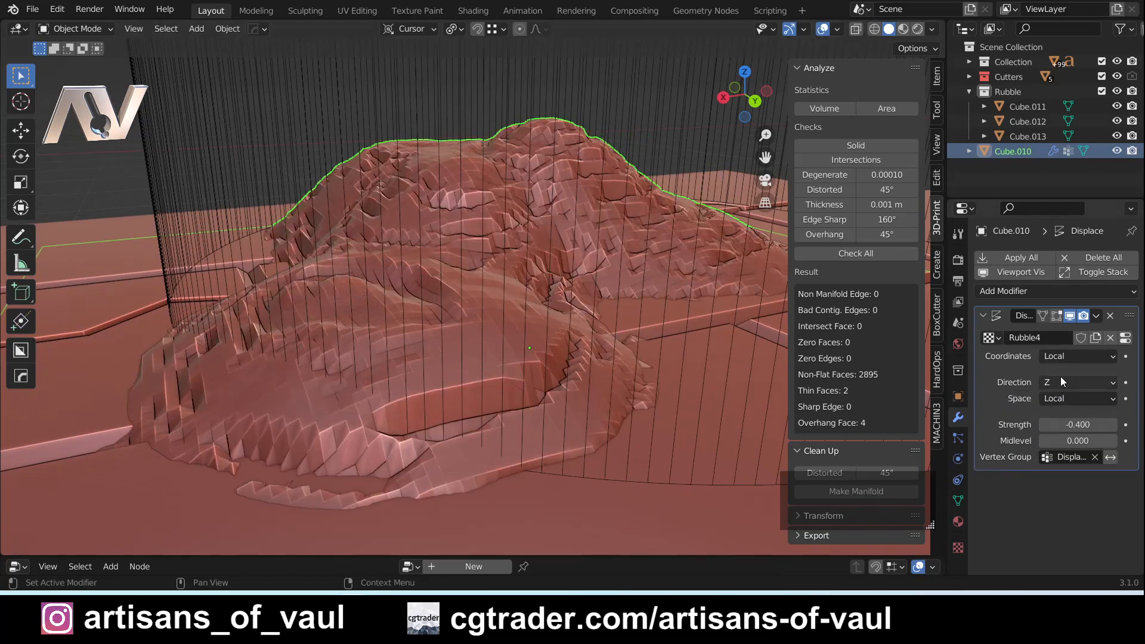
Step: Raise the Displace strength to 0.600 while keeping the midlevel at 0.000, and inspect the mound
{"action": "left_click_drag", "start_coordinate": [1070, 424], "coordinate": [1070, 424]}
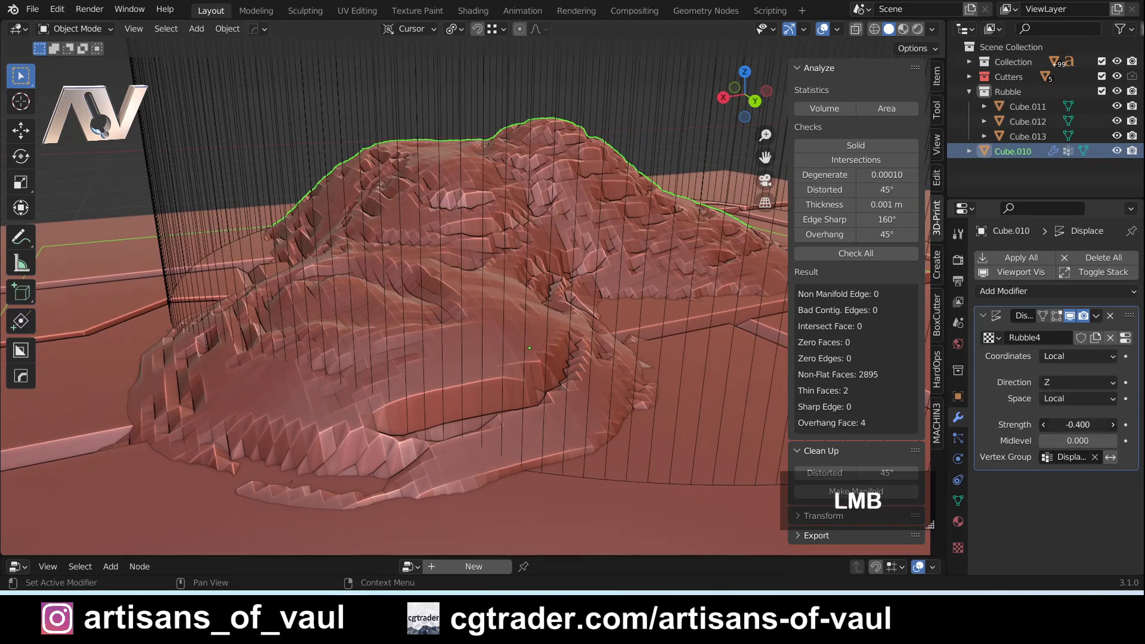
{"action": "left_click", "coordinate": [1063, 440]}
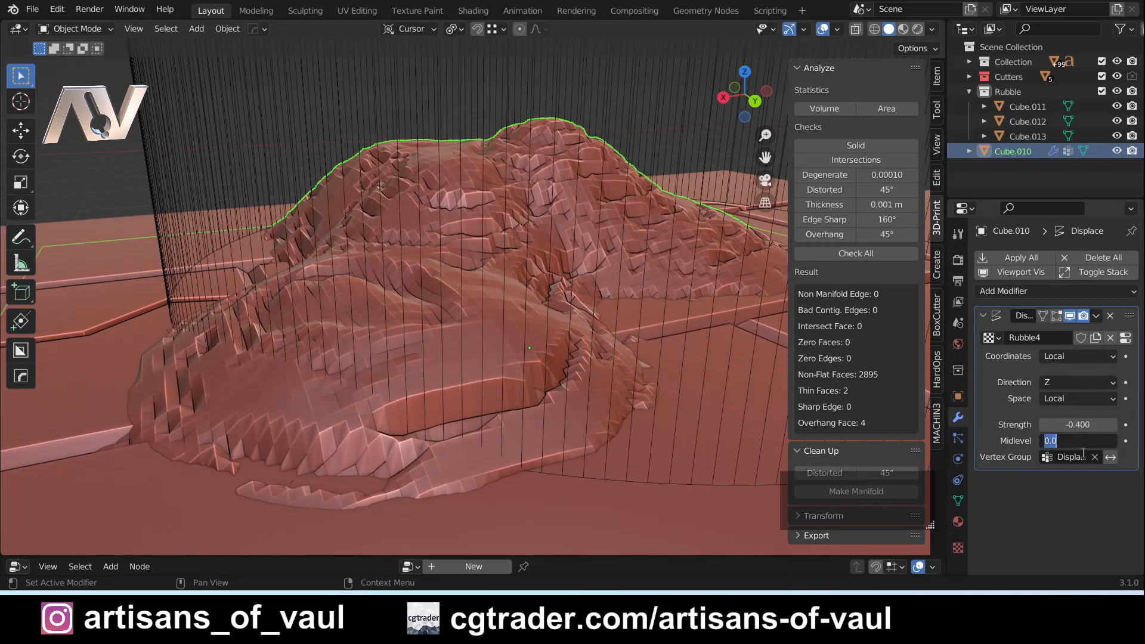
{"action": "left_click", "coordinate": [1082, 453]}
{"action": "left_click_drag", "start_coordinate": [1080, 441], "coordinate": [1109, 425]}
{"action": "middle_click_drag", "start_coordinate": [536, 298], "coordinate": [411, 298]}
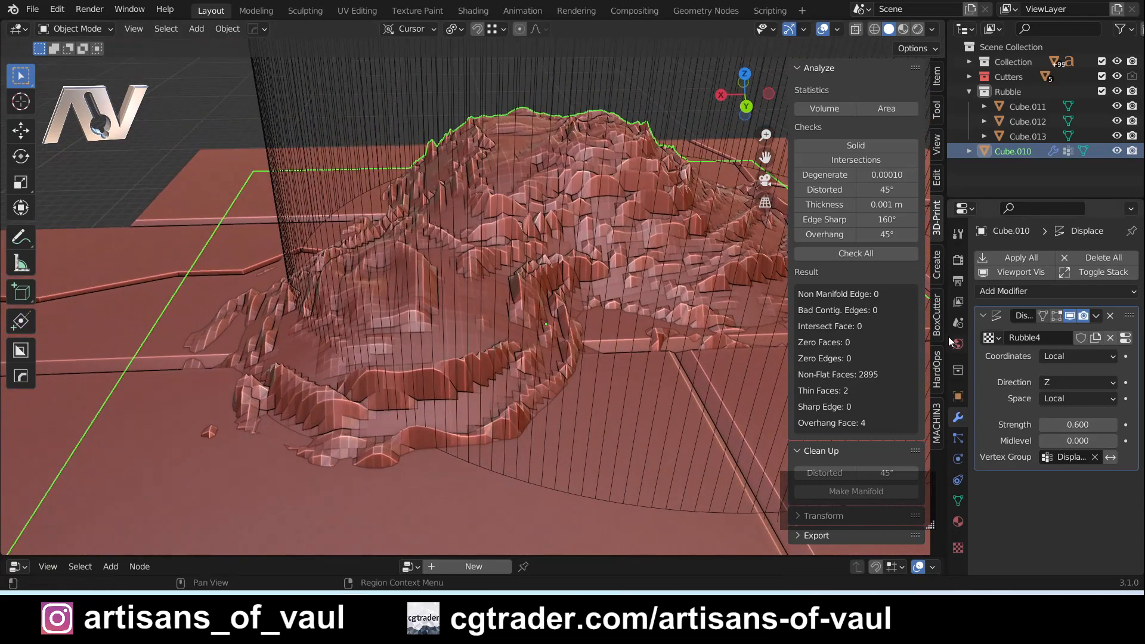
Step: Change the Rubble4 texture type to Clouds and inspect the displaced mound
{"action": "left_click", "coordinate": [958, 547]}
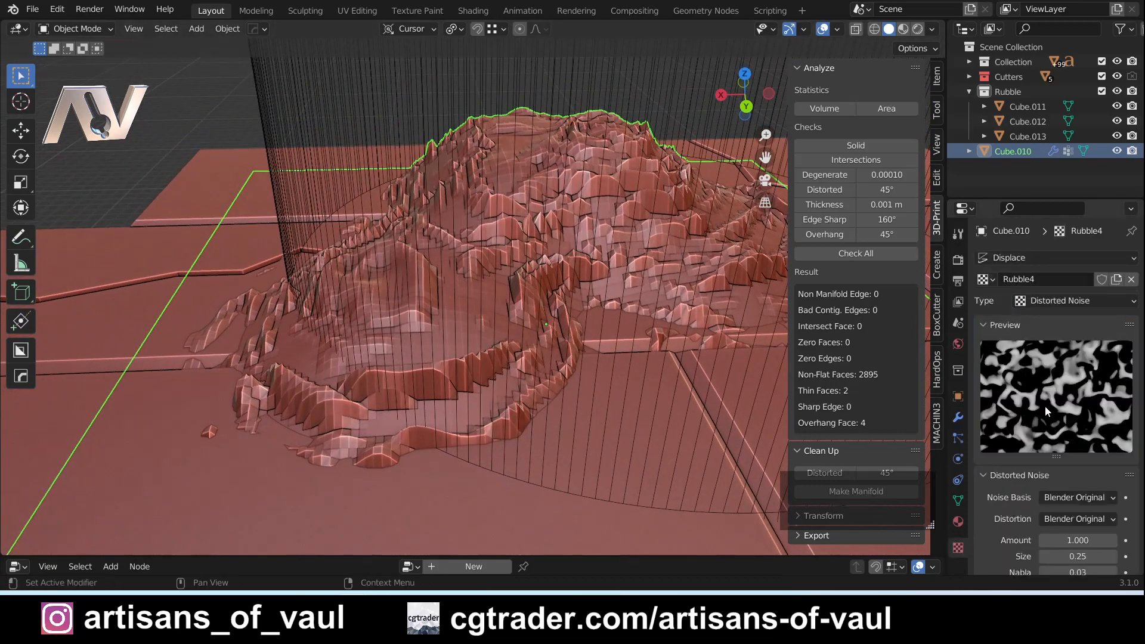
{"action": "middle_click_drag", "start_coordinate": [560, 314], "coordinate": [558, 388]}
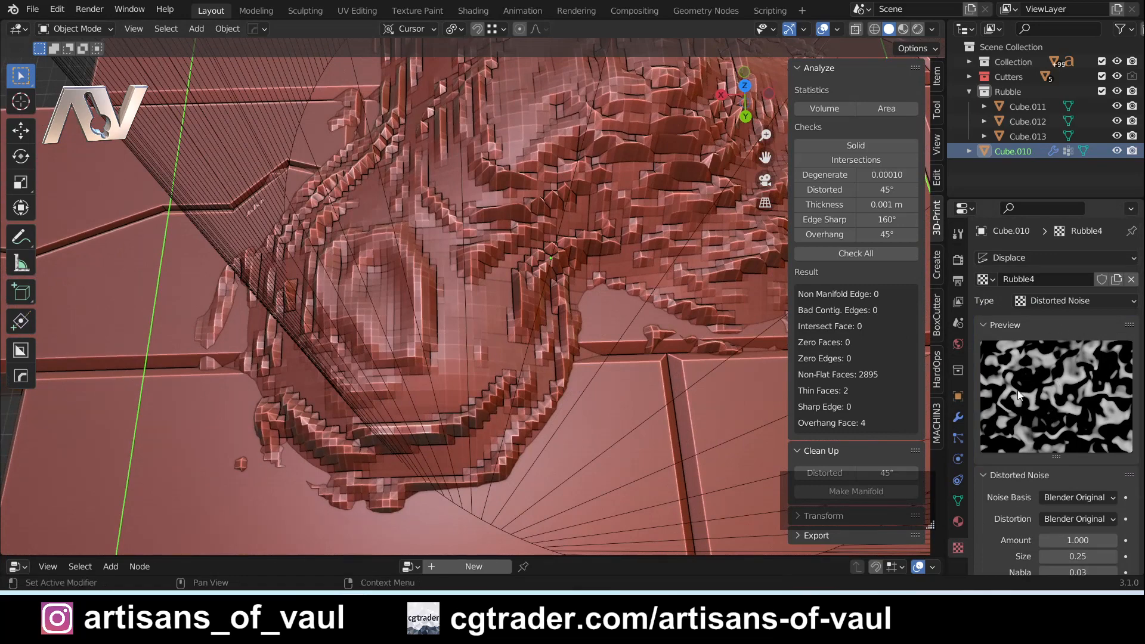
{"action": "left_click", "coordinate": [1060, 301]}
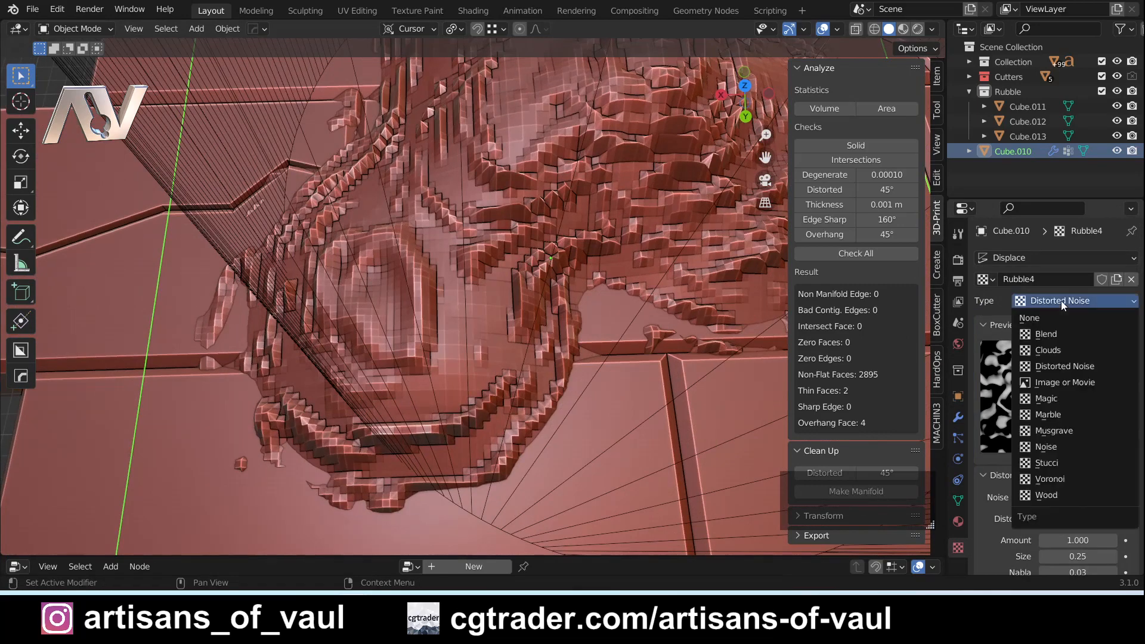
{"action": "left_click", "coordinate": [1048, 351]}
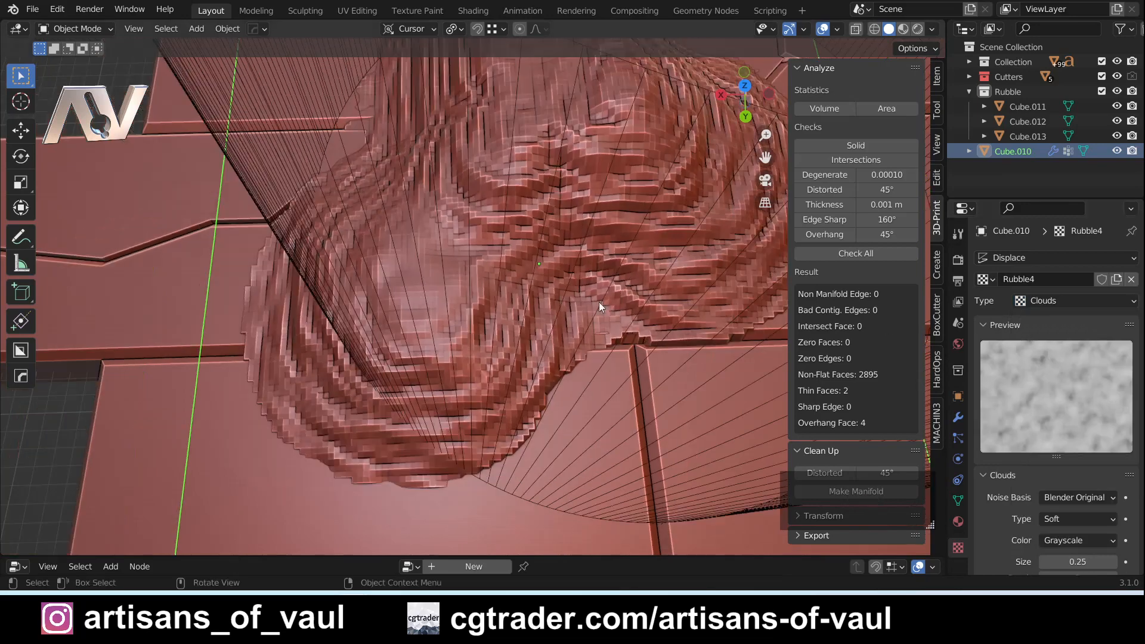
{"action": "middle_click_drag", "start_coordinate": [426, 314], "coordinate": [460, 249]}
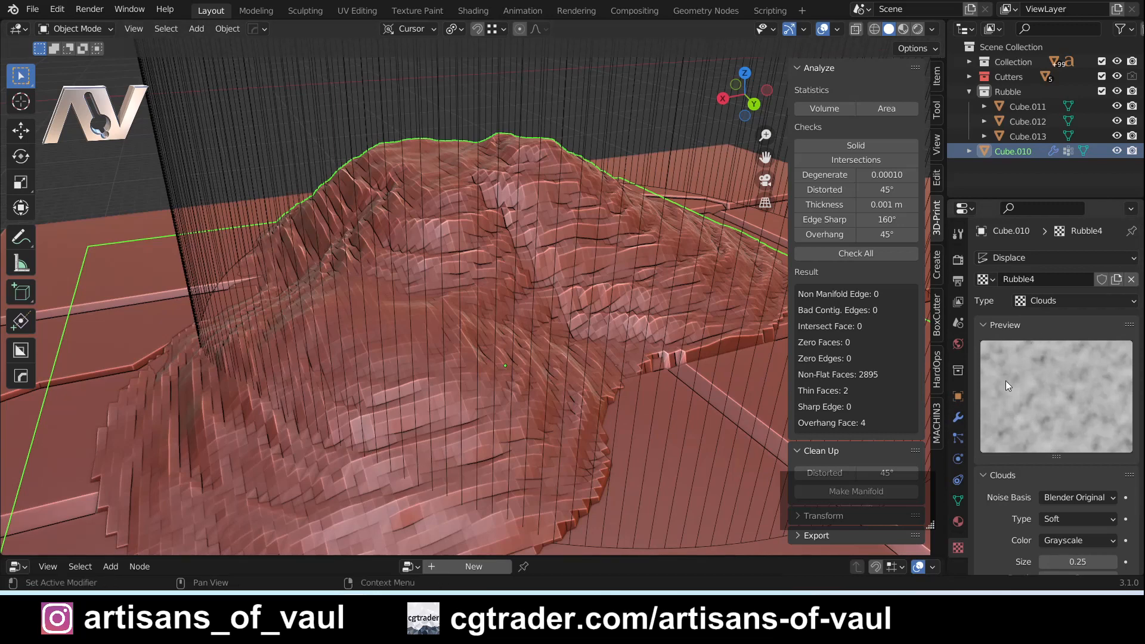
Step: Set the Displace modifier's midlevel to 0.418 and its strength to 1.200
{"action": "left_click", "coordinate": [958, 417]}
{"action": "mouse_move", "coordinate": [1071, 442]}
{"action": "left_mouse_down"}
{"action": "mouse_move", "coordinate": [1133, 442]}
{"action": "mouse_move", "coordinate": [1063, 442]}
{"action": "mouse_move", "coordinate": [1065, 426]}
{"action": "mouse_move", "coordinate": [1087, 425]}
{"action": "left_mouse_up"}
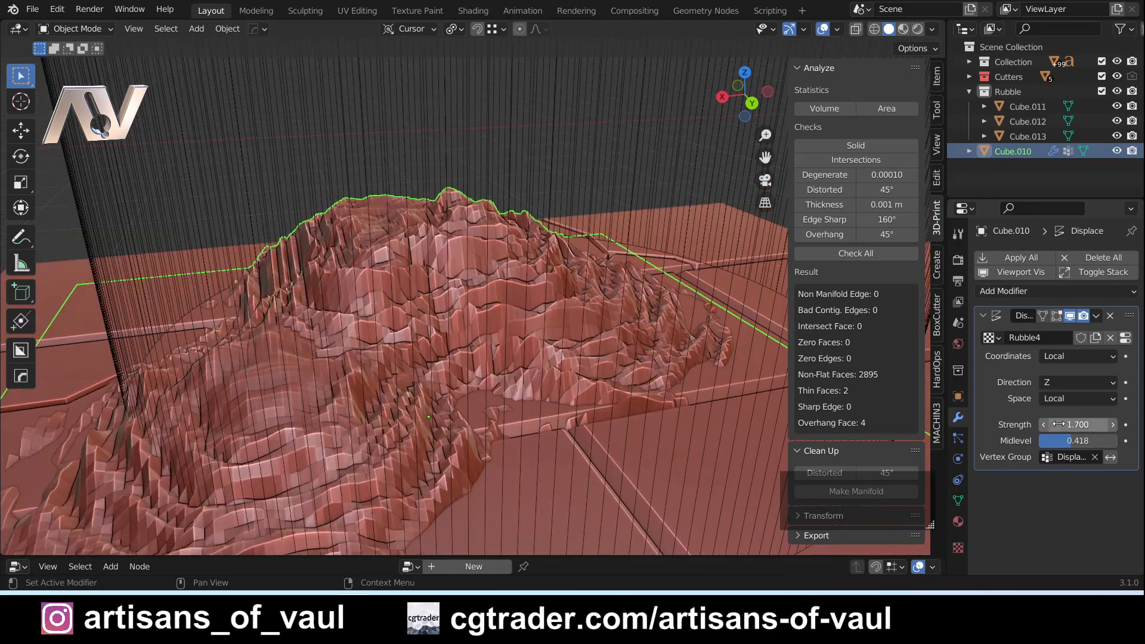
{"action": "mouse_move", "coordinate": [1071, 426]}
{"action": "left_mouse_down"}
{"action": "mouse_move", "coordinate": [1082, 426]}
{"action": "mouse_move", "coordinate": [1062, 426]}
{"action": "left_mouse_up"}
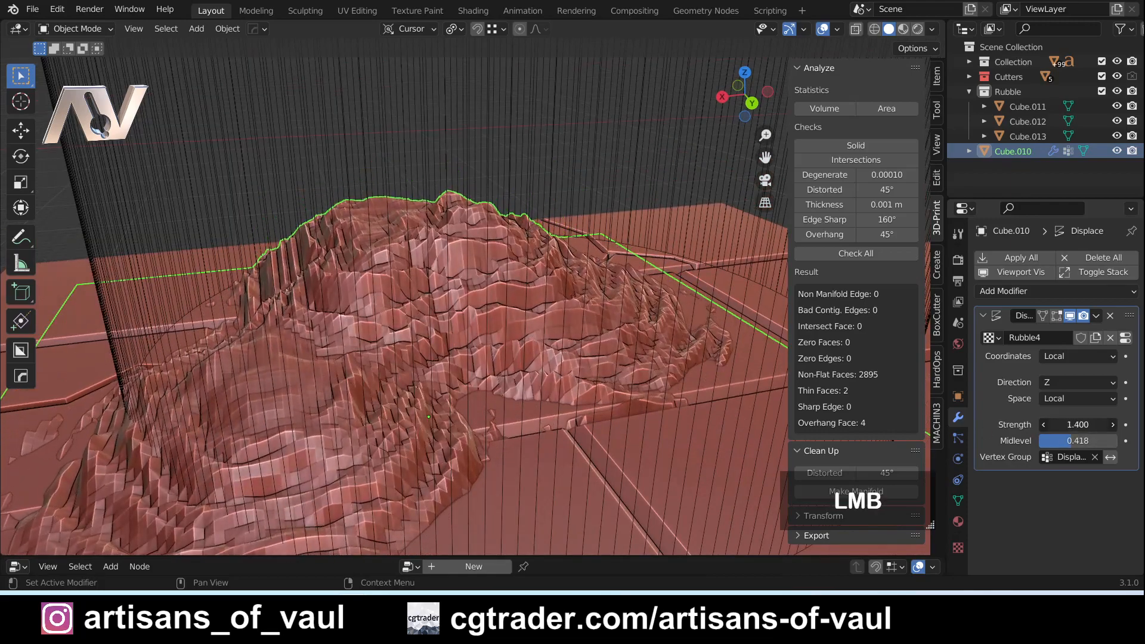
{"action": "middle_click_drag", "start_coordinate": [543, 333], "coordinate": [415, 365]}
{"action": "middle_click_drag", "start_coordinate": [499, 341], "coordinate": [382, 354], "text": "shift"}
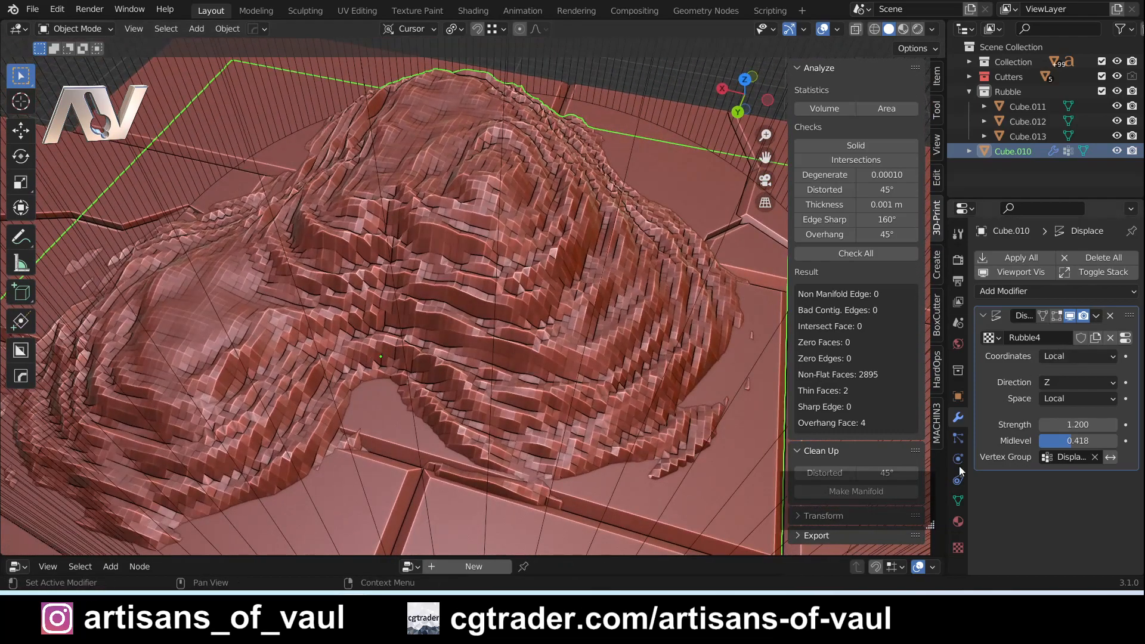
Step: Try the Noise type for the Rubble4 texture and inspect the spikes on the mound
{"action": "left_click", "coordinate": [959, 549]}
{"action": "left_click", "coordinate": [1063, 300]}
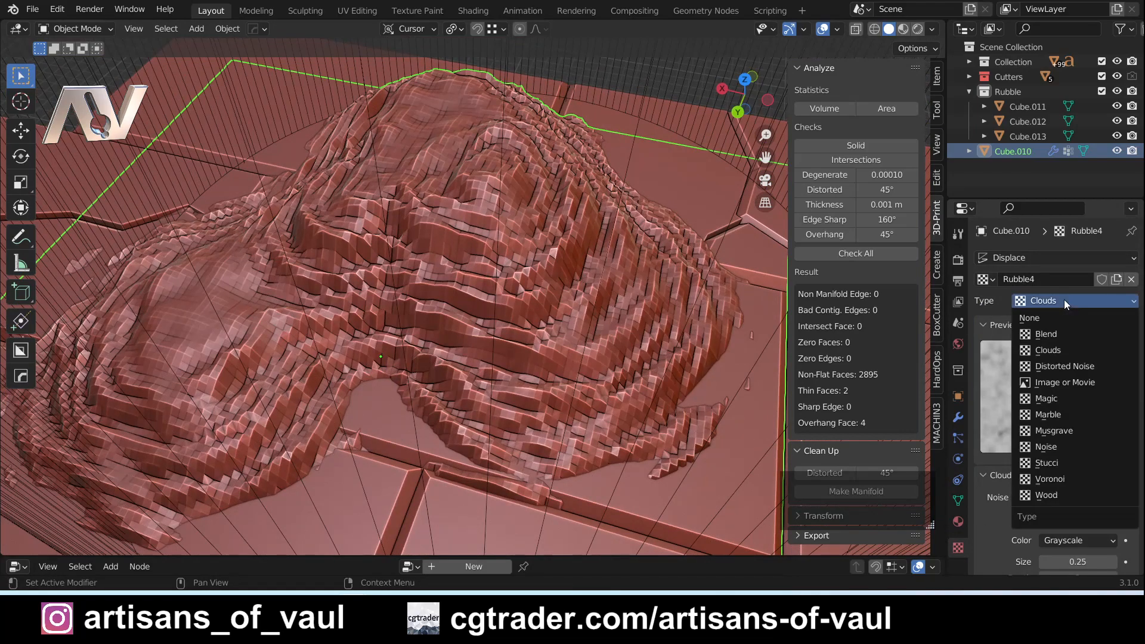
{"action": "left_click", "coordinate": [1048, 446]}
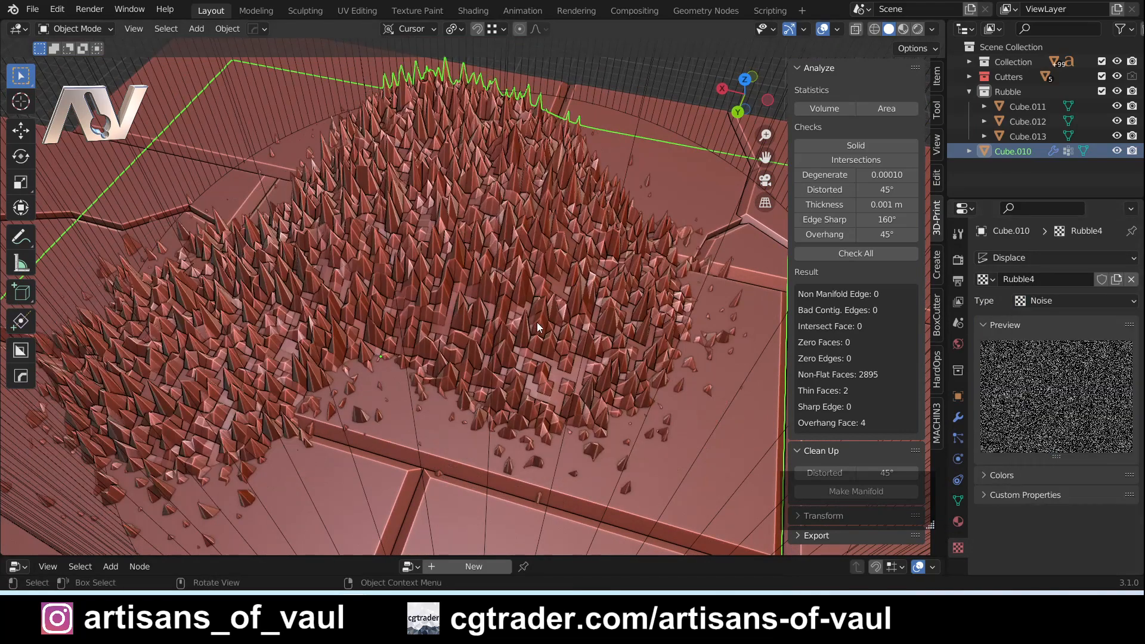
{"action": "middle_click_drag", "start_coordinate": [535, 323], "coordinate": [475, 297]}
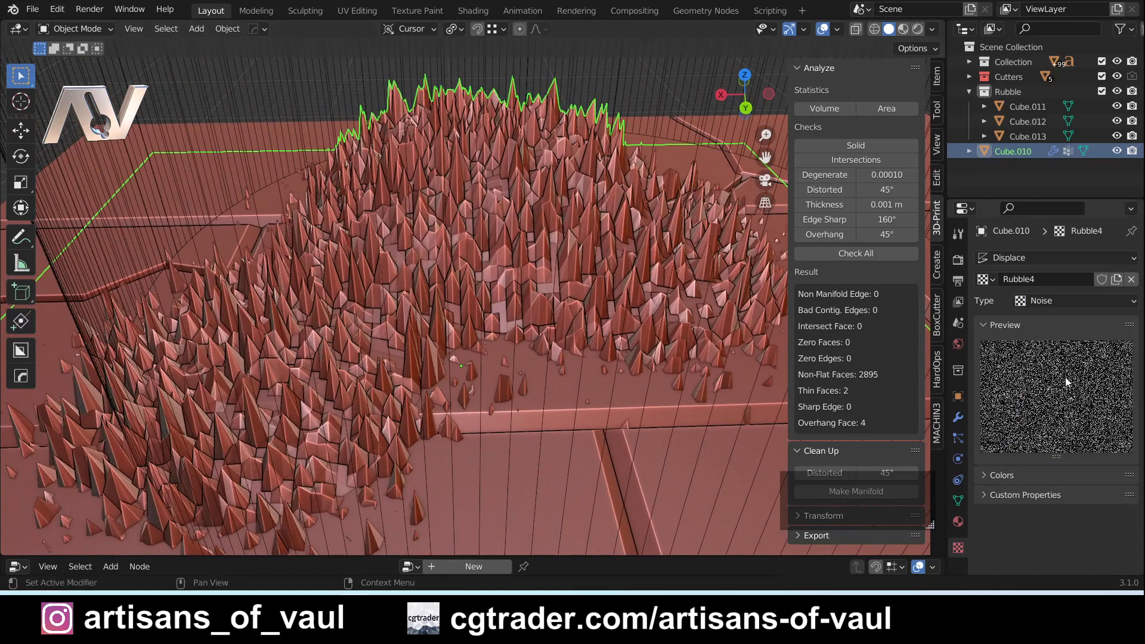
Step: Try the Marble and Musgrave types for the Rubble4 texture
{"action": "left_click", "coordinate": [1057, 301]}
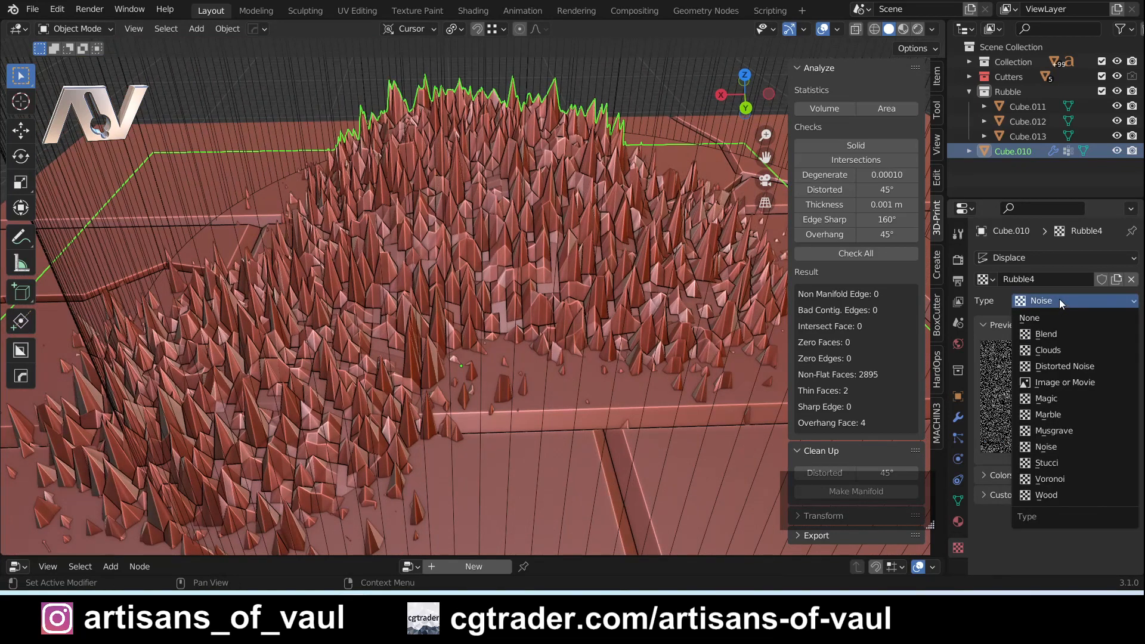
{"action": "left_click", "coordinate": [1047, 414]}
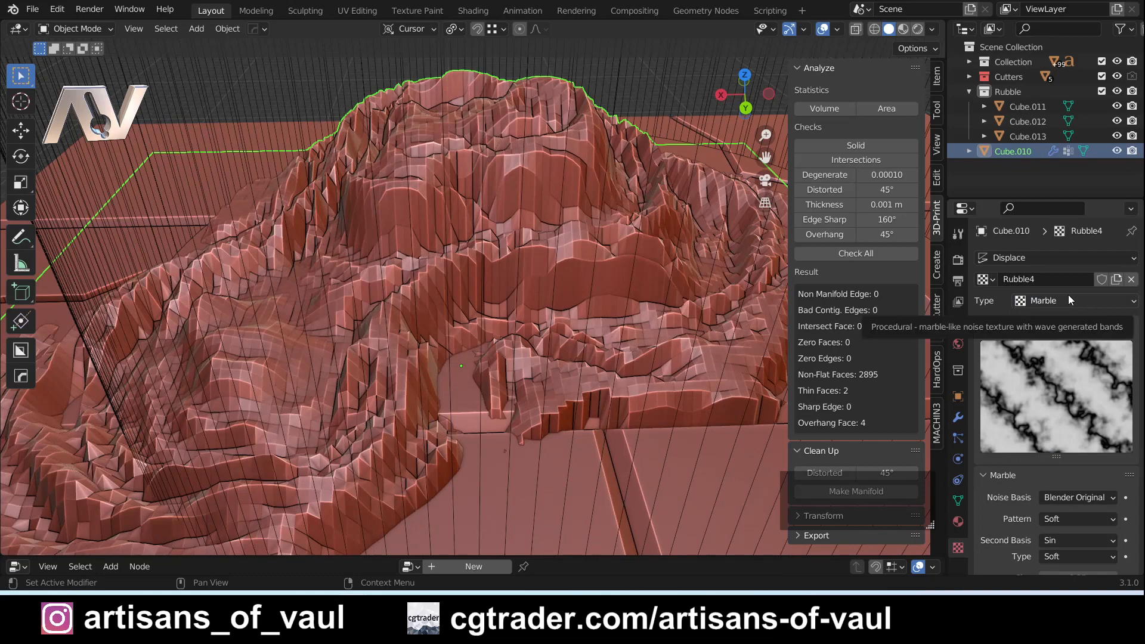
{"action": "left_click", "coordinate": [1050, 300]}
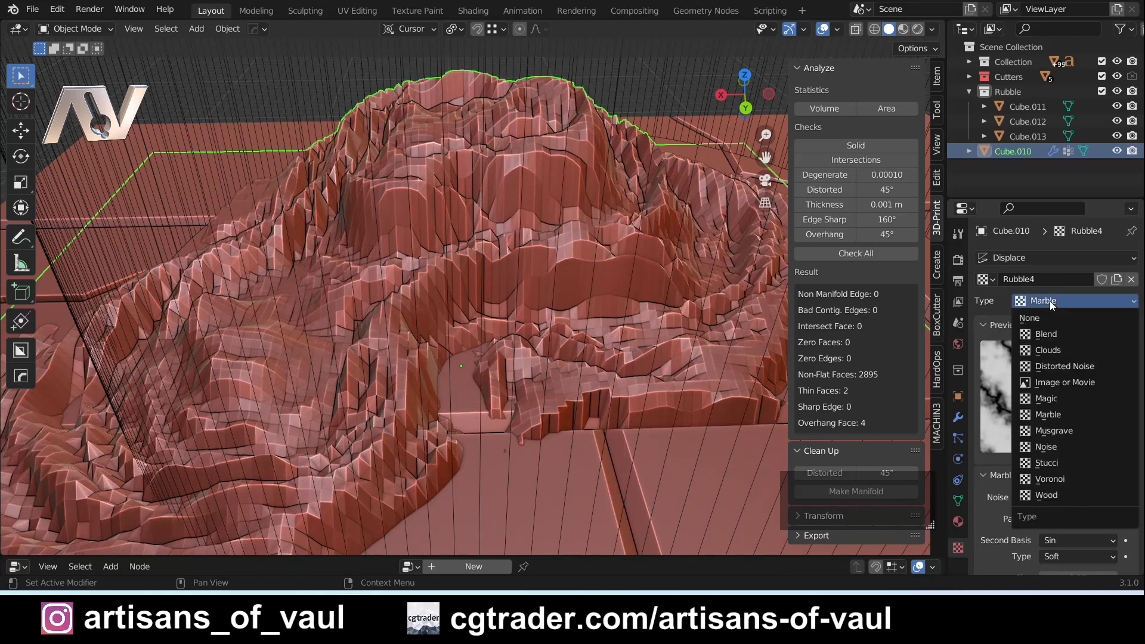
{"action": "left_click", "coordinate": [1058, 432]}
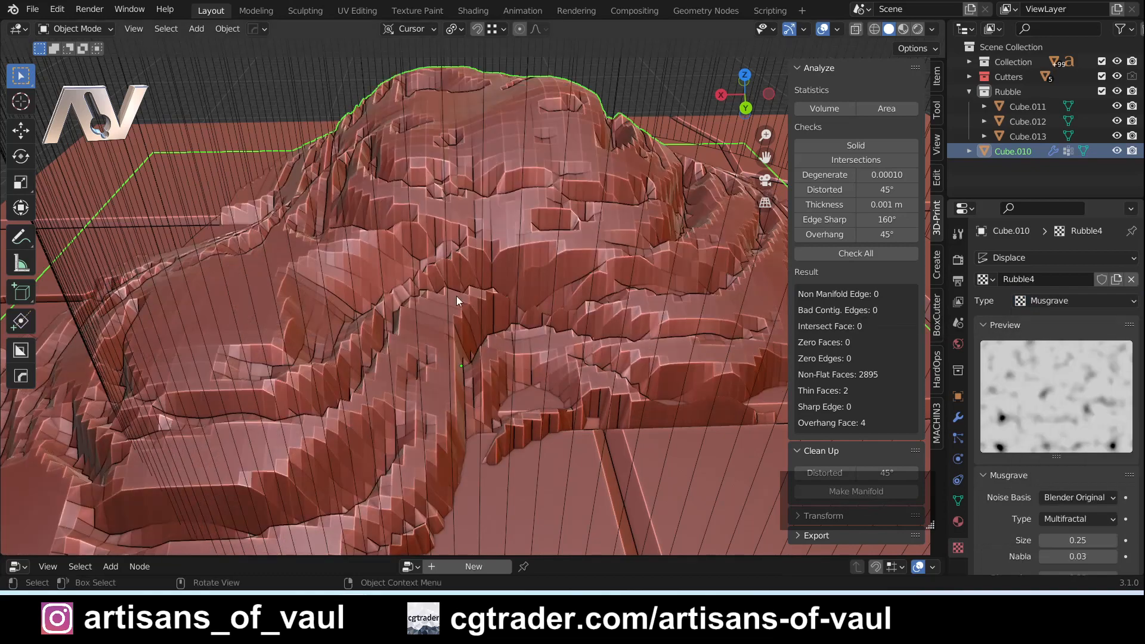
Step: Try the Stucci, Voronoi and Wood types for the Rubble4 texture and inspect the mound
{"action": "left_click", "coordinate": [1055, 302]}
{"action": "left_click", "coordinate": [1064, 470]}
{"action": "left_click", "coordinate": [1065, 302]}
{"action": "left_click", "coordinate": [1053, 481]}
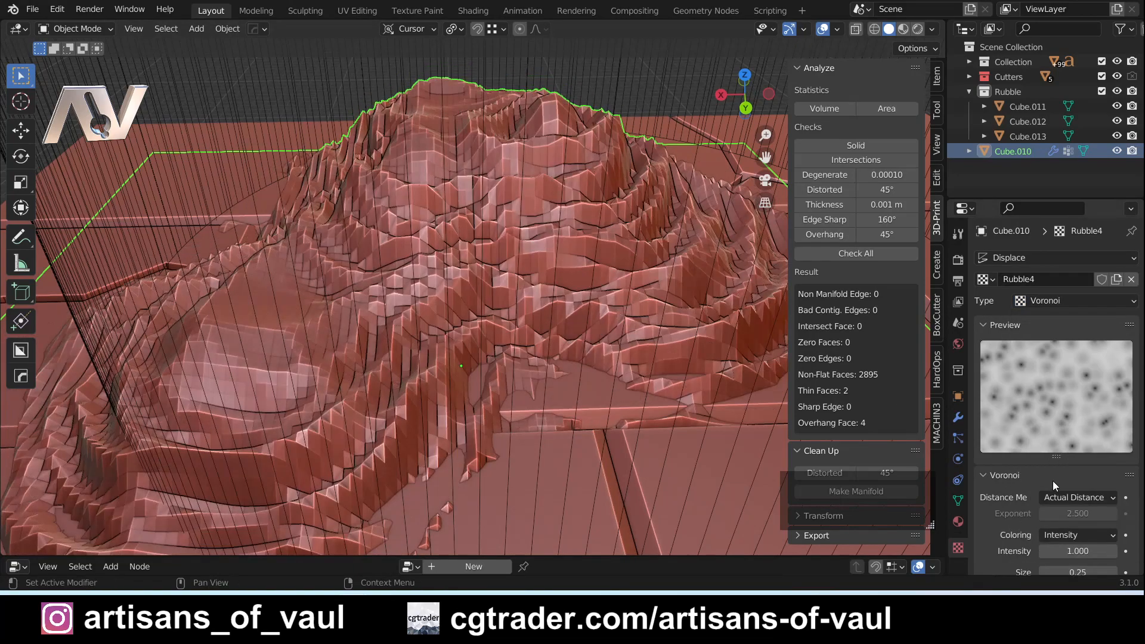
{"action": "left_click", "coordinate": [1055, 301]}
{"action": "left_click", "coordinate": [1055, 501]}
{"action": "middle_click_drag", "start_coordinate": [417, 298], "coordinate": [316, 279]}
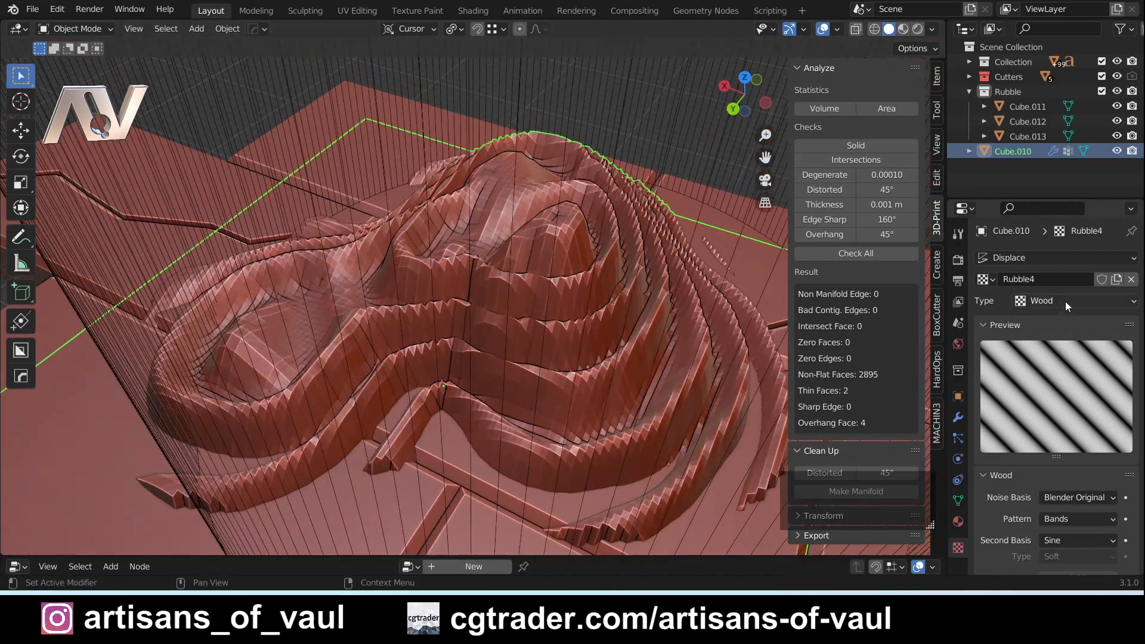
Step: Set the Rubble4 texture type back to Noise
{"action": "left_click", "coordinate": [1064, 302]}
{"action": "left_click", "coordinate": [1053, 446]}
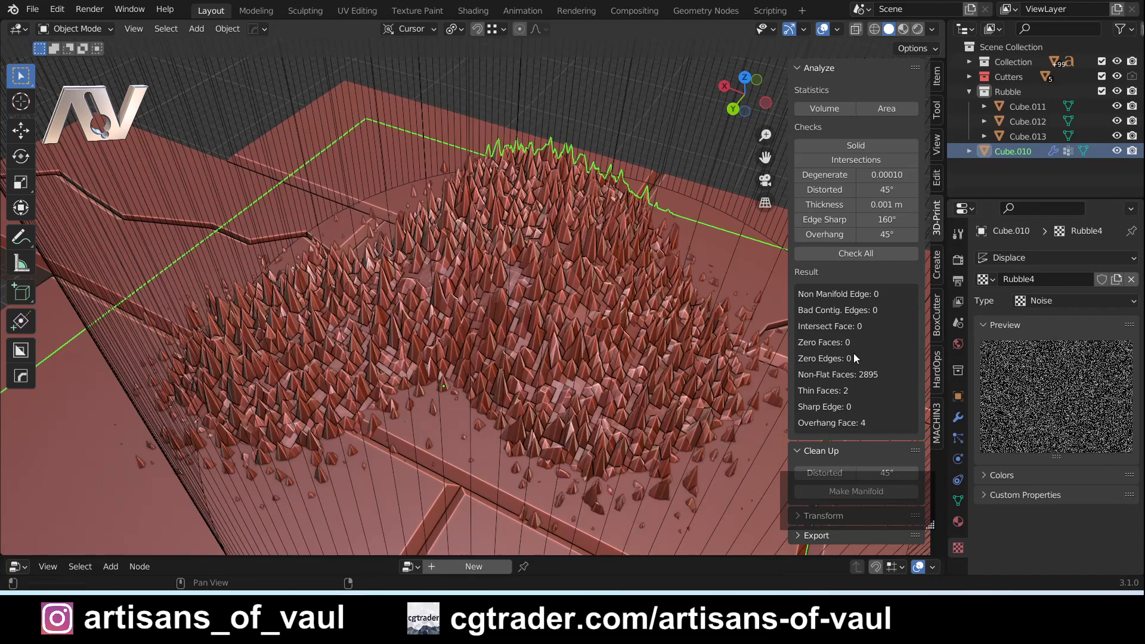
{"action": "left_click", "coordinate": [1097, 300]}
Step: Set the Displace strength to 0.600 and the midlevel to 0.851, checking the rubble from several angles
{"action": "left_click", "coordinate": [958, 417]}
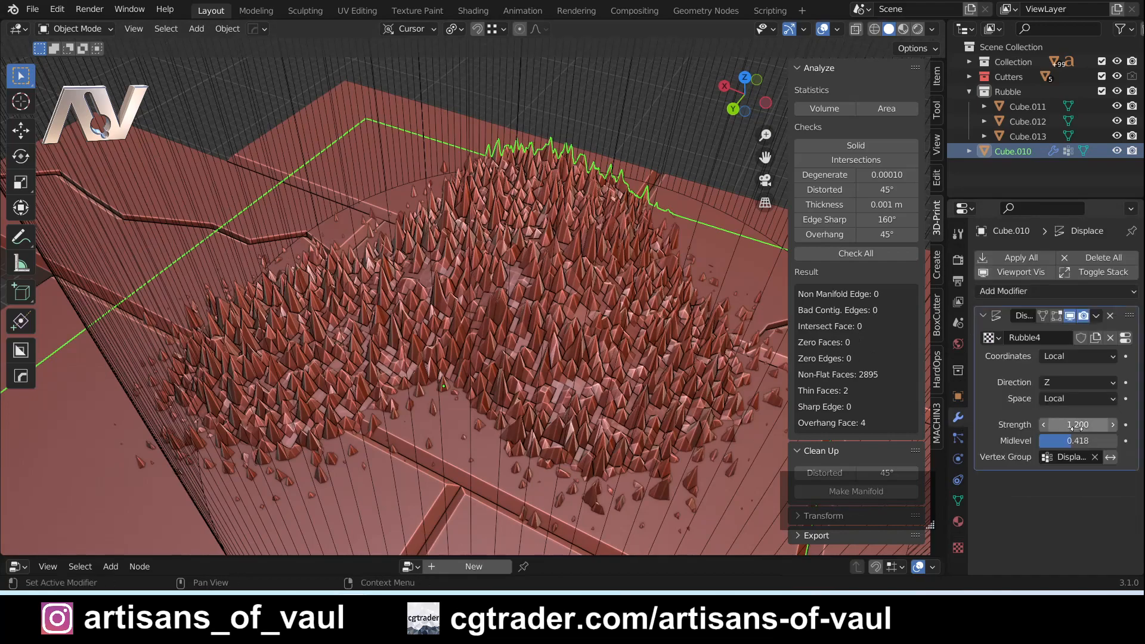
{"action": "left_click_drag", "start_coordinate": [1077, 441], "coordinate": [1103, 425]}
{"action": "middle_click_drag", "start_coordinate": [596, 334], "coordinate": [542, 302]}
{"action": "mouse_move", "coordinate": [1076, 440]}
{"action": "left_mouse_down"}
{"action": "mouse_move", "coordinate": [1128, 441]}
{"action": "mouse_move", "coordinate": [1077, 425]}
{"action": "left_mouse_up"}
{"action": "middle_click_drag", "start_coordinate": [456, 310], "coordinate": [276, 325]}
{"action": "scroll", "coordinate": [275, 325], "scroll_direction": "up", "scroll_amount": 3}
{"action": "scroll", "coordinate": [410, 345], "scroll_direction": "up", "scroll_amount": 4}
{"action": "middle_click_drag", "start_coordinate": [672, 430], "coordinate": [454, 319], "text": "shift"}
{"action": "scroll", "coordinate": [453, 319], "scroll_direction": "down", "scroll_amount": 2}
{"action": "middle_click_drag", "start_coordinate": [284, 323], "coordinate": [350, 319], "text": "shift"}
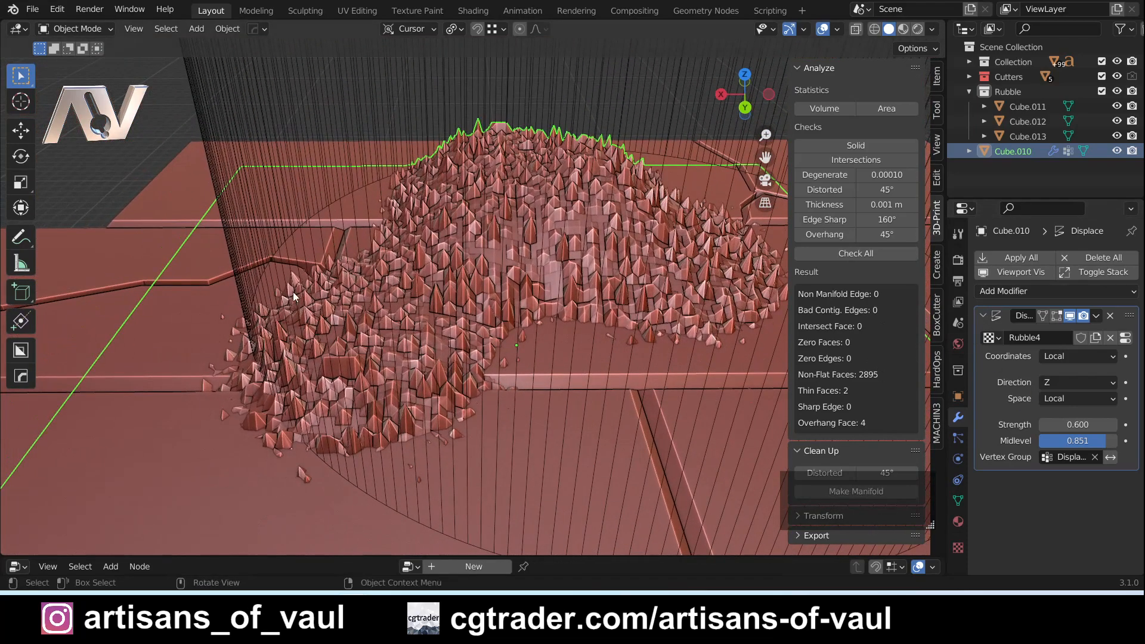
Step: Inspect the rubble spikes up close and soften them with a Displace strength of 0.400 and midlevel of 0.761
{"action": "scroll", "coordinate": [330, 306], "scroll_direction": "down", "scroll_amount": 2}
{"action": "scroll", "coordinate": [407, 362], "scroll_direction": "up", "scroll_amount": 3}
{"action": "middle_click_drag", "start_coordinate": [415, 359], "coordinate": [503, 321]}
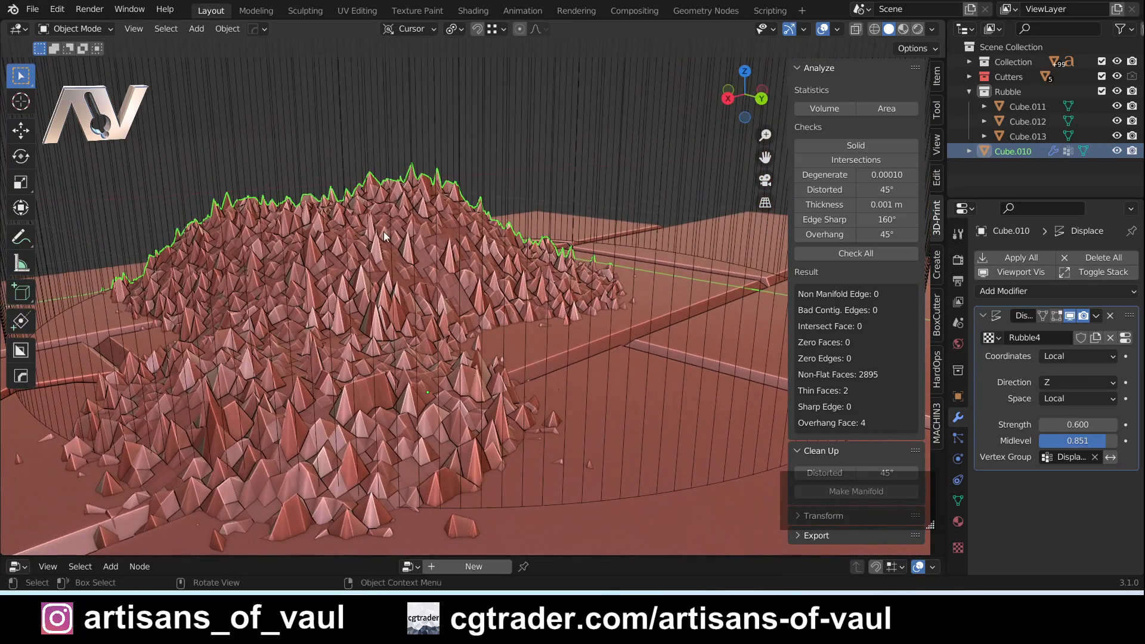
{"action": "middle_click_drag", "start_coordinate": [409, 365], "coordinate": [417, 273]}
{"action": "mouse_move", "coordinate": [1076, 424]}
{"action": "left_mouse_down"}
{"action": "mouse_move", "coordinate": [1052, 424]}
{"action": "mouse_move", "coordinate": [1076, 423]}
{"action": "mouse_move", "coordinate": [1060, 424]}
{"action": "mouse_move", "coordinate": [1090, 441]}
{"action": "left_mouse_up"}
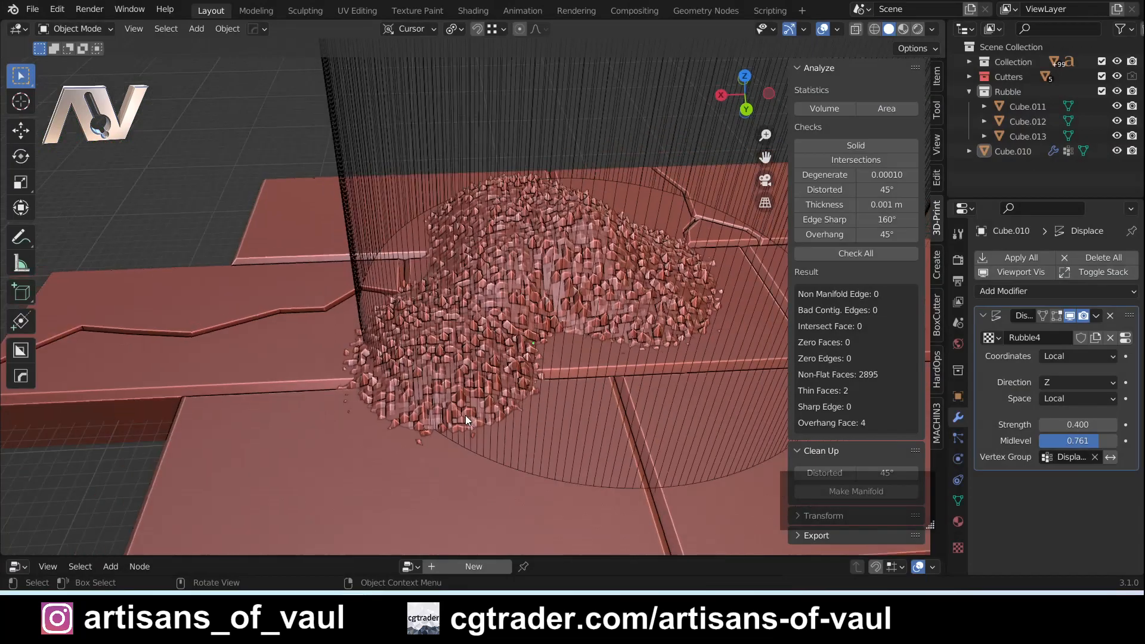
Step: Check the displaced mound once more, and examine the rubble texture on the base numbered 1 up close
{"action": "middle_click_drag", "start_coordinate": [464, 415], "coordinate": [479, 388]}
{"action": "scroll", "coordinate": [482, 388], "scroll_direction": "up", "scroll_amount": 2}
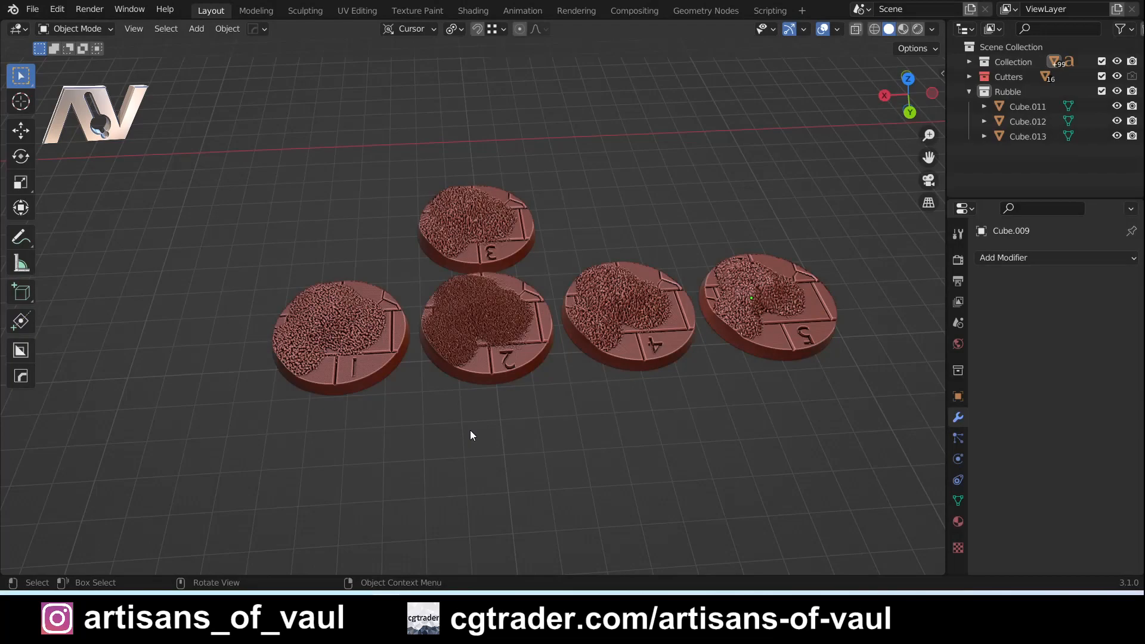
{"action": "middle_click_drag", "start_coordinate": [576, 417], "coordinate": [521, 403]}
{"action": "scroll", "coordinate": [484, 381], "scroll_direction": "up", "scroll_amount": 5}
{"action": "scroll", "coordinate": [520, 403], "scroll_direction": "up", "scroll_amount": 2}
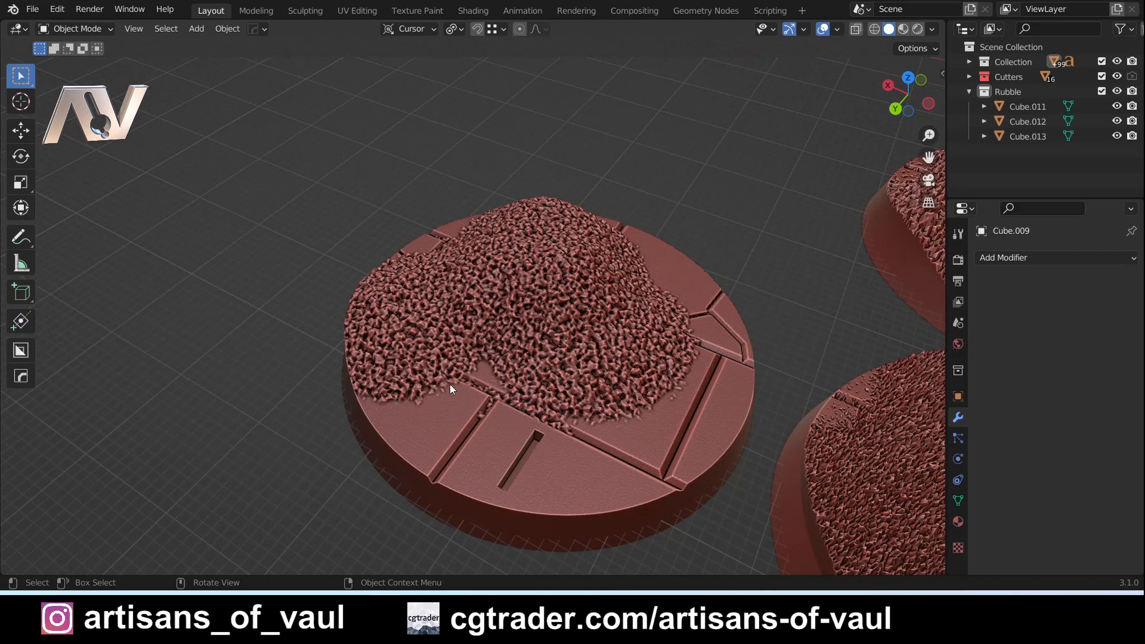
{"action": "scroll", "coordinate": [485, 416], "scroll_direction": "up", "scroll_amount": 4}
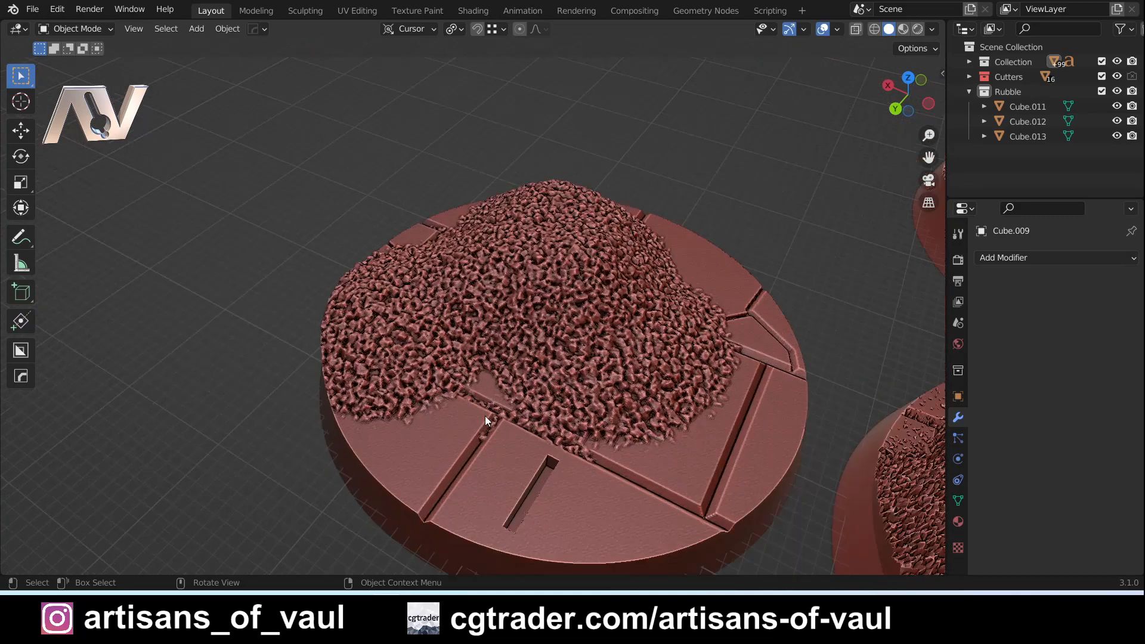
{"action": "middle_click_drag", "start_coordinate": [481, 428], "coordinate": [641, 283]}
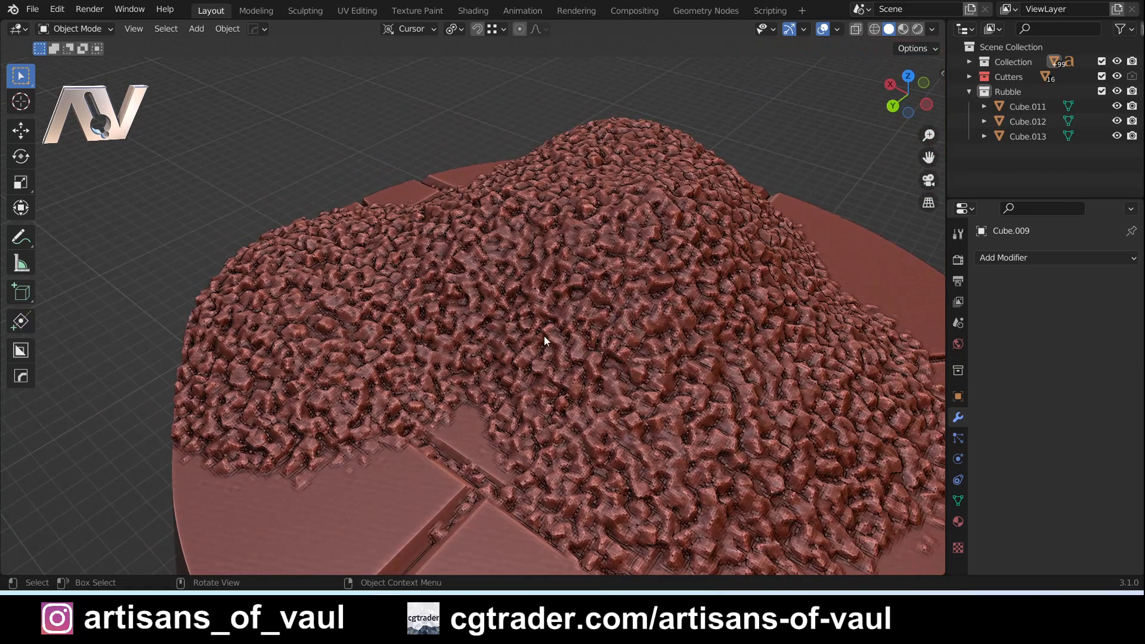
{"action": "middle_click_drag", "start_coordinate": [470, 300], "coordinate": [480, 335]}
{"action": "scroll", "coordinate": [650, 323], "scroll_direction": "down", "scroll_amount": 2}
{"action": "scroll", "coordinate": [650, 323], "scroll_direction": "down", "scroll_amount": 3}
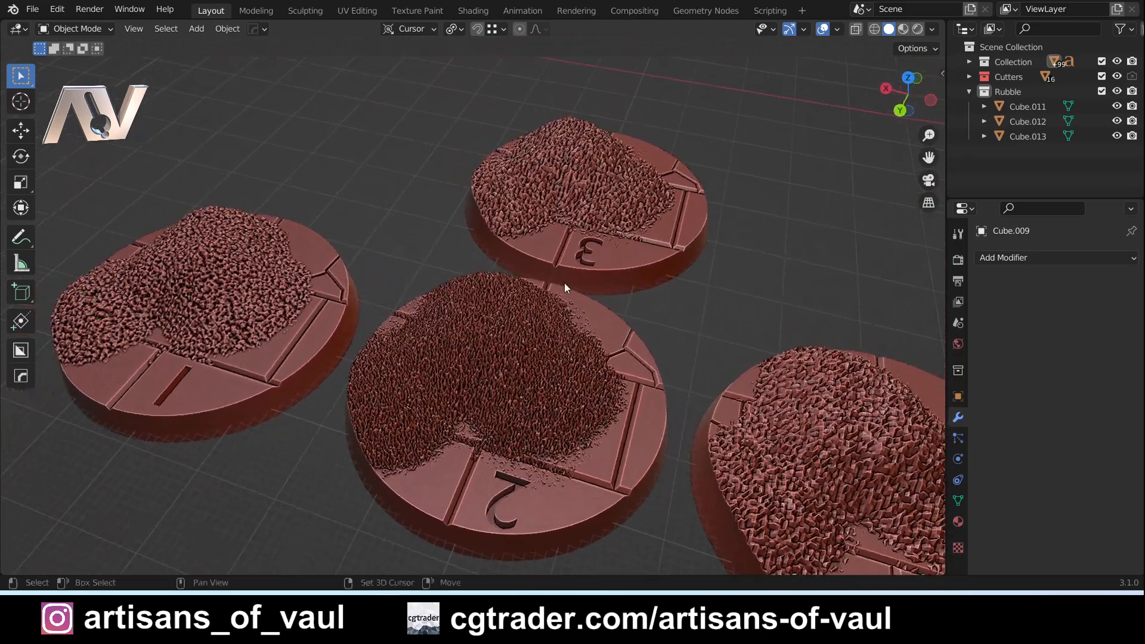
Step: Examine the rubble pile on the base numbered 3 up close and from the side
{"action": "scroll", "coordinate": [471, 475], "scroll_direction": "up", "scroll_amount": 6}
{"action": "middle_click_drag", "start_coordinate": [511, 398], "coordinate": [549, 328]}
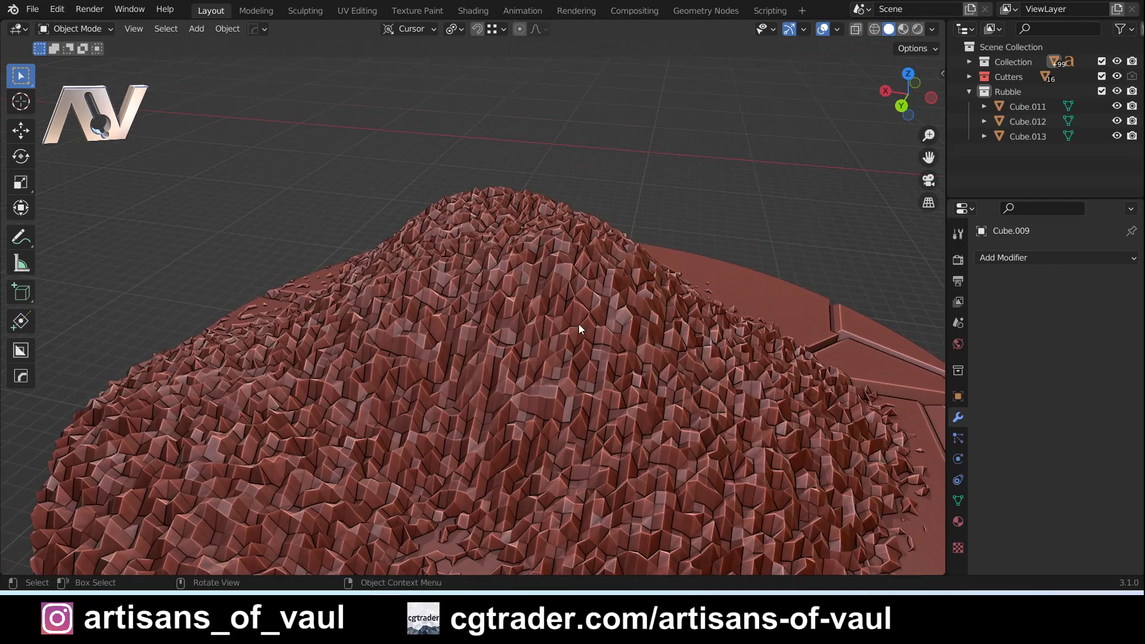
{"action": "middle_click_drag", "start_coordinate": [596, 327], "coordinate": [636, 344]}
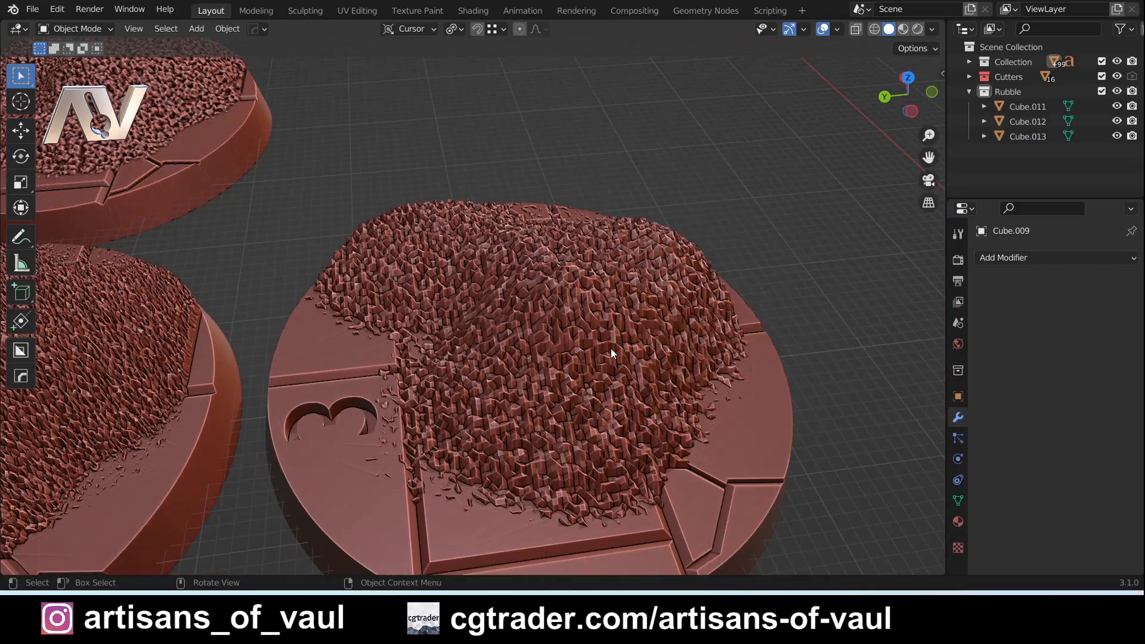
{"action": "middle_click_drag", "start_coordinate": [611, 349], "coordinate": [338, 404]}
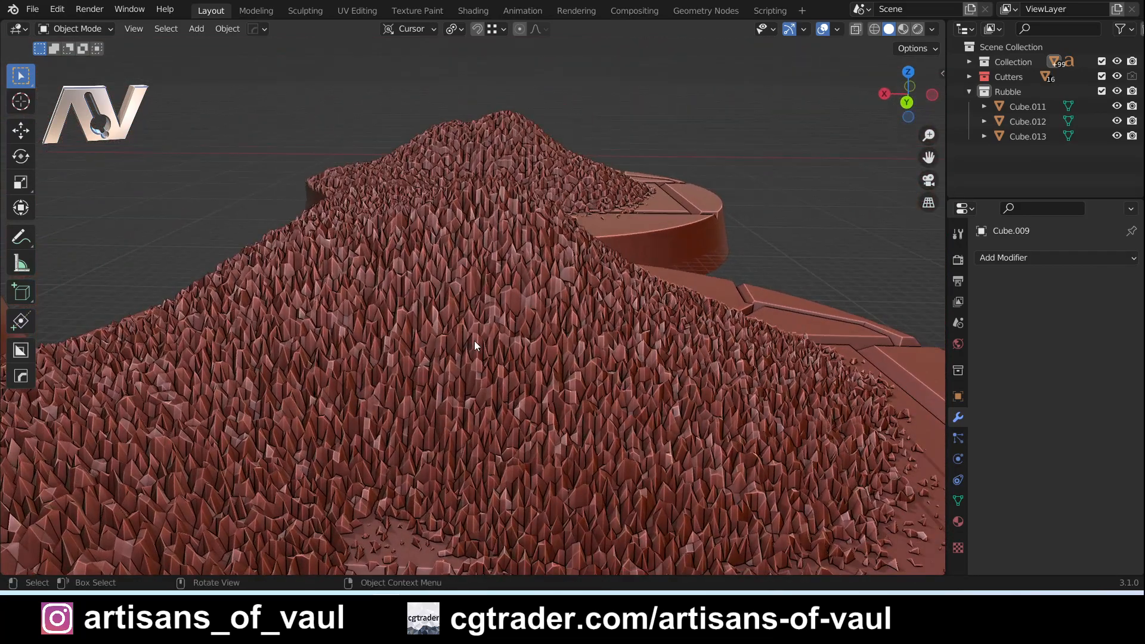
Step: Examine the spiky rubble and scattered edge fragments on base 2, and compare them with base 3
{"action": "scroll", "coordinate": [474, 343], "scroll_direction": "down", "scroll_amount": 4}
{"action": "middle_click_drag", "start_coordinate": [475, 339], "coordinate": [428, 336]}
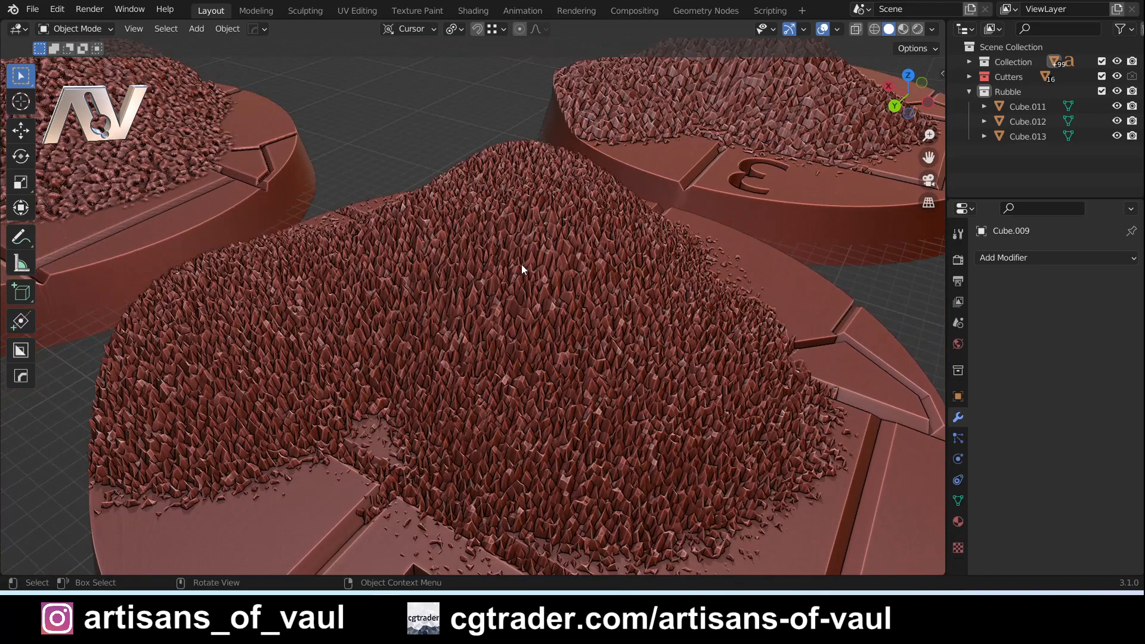
{"action": "scroll", "coordinate": [531, 266], "scroll_direction": "down", "scroll_amount": 5}
{"action": "middle_click_drag", "start_coordinate": [519, 302], "coordinate": [430, 329]}
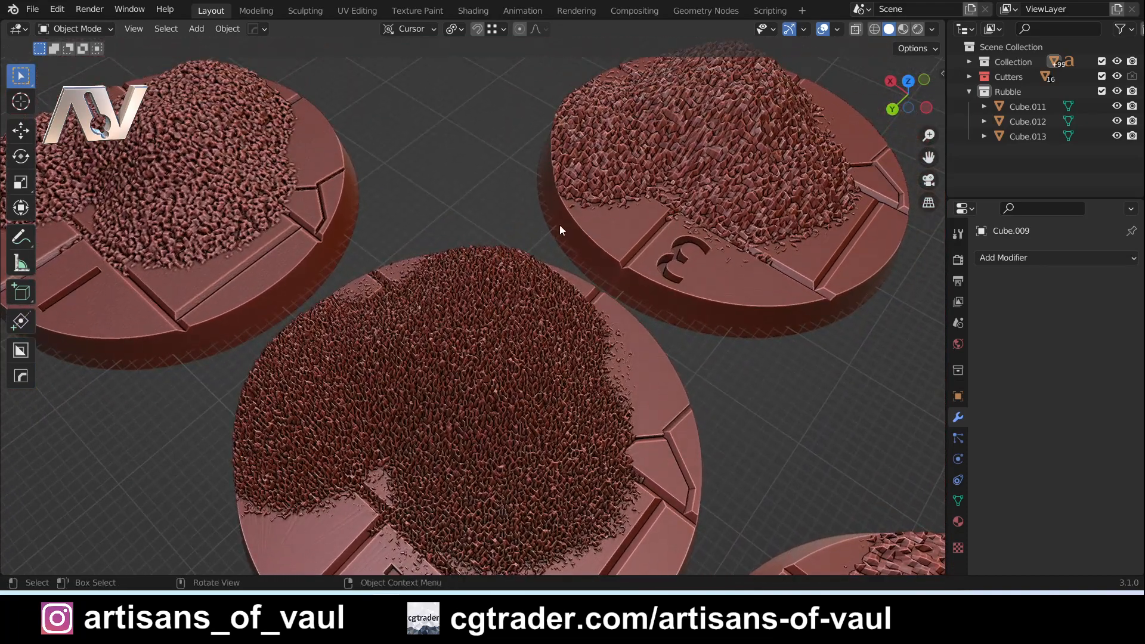
{"action": "middle_click_drag", "start_coordinate": [462, 373], "coordinate": [521, 239], "text": "shift"}
{"action": "scroll", "coordinate": [494, 307], "scroll_direction": "up", "scroll_amount": 3}
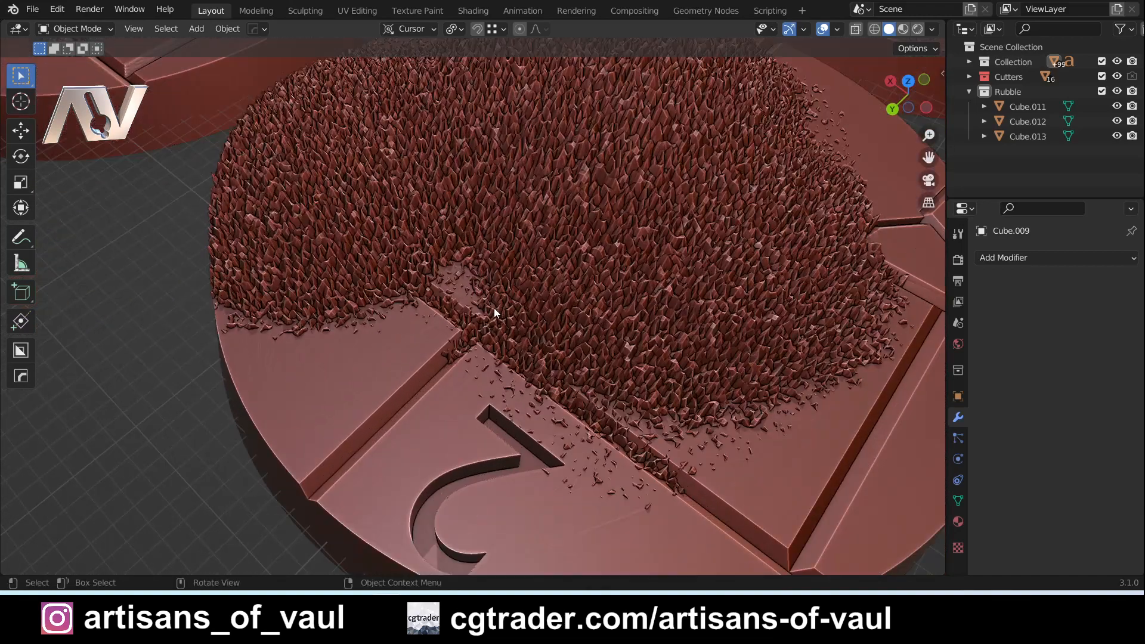
{"action": "mouse_move", "coordinate": [493, 309]}
{"action": "middle_mouse_down"}
{"action": "mouse_move", "coordinate": [560, 269]}
{"action": "mouse_move", "coordinate": [492, 328]}
{"action": "middle_mouse_up"}
{"action": "scroll", "coordinate": [542, 272], "scroll_direction": "down", "scroll_amount": 2}
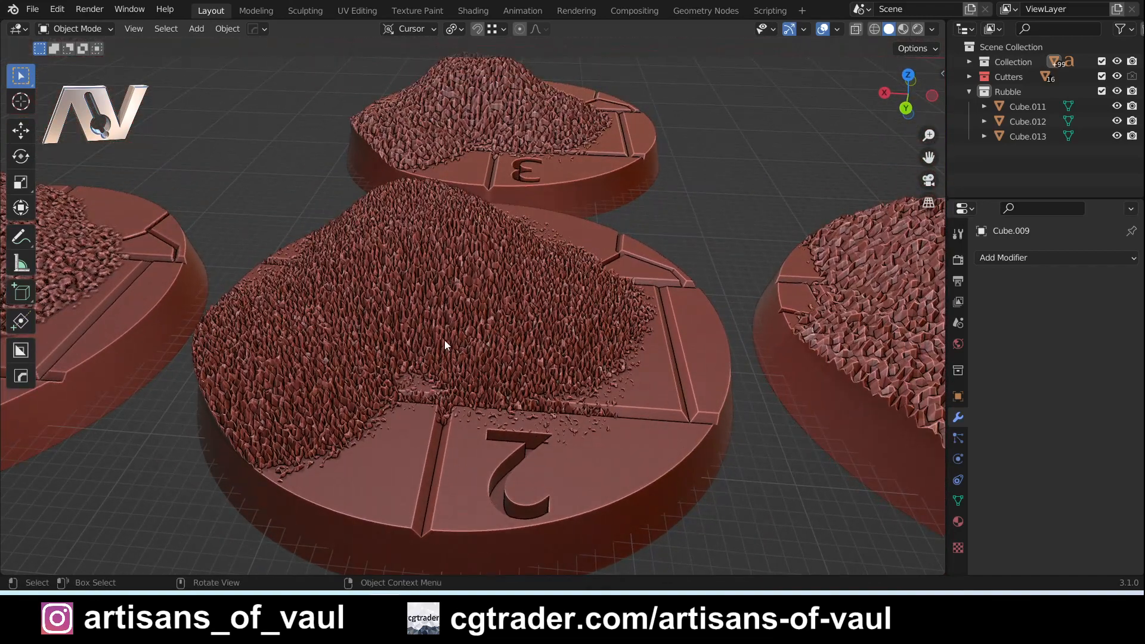
{"action": "middle_click_drag", "start_coordinate": [433, 318], "coordinate": [442, 271]}
{"action": "mouse_move", "coordinate": [485, 156]}
{"action": "middle_mouse_down", "text": "shift"}
{"action": "mouse_move", "coordinate": [485, 130]}
{"action": "mouse_move", "coordinate": [485, 170]}
{"action": "middle_mouse_up", "text": "shift"}
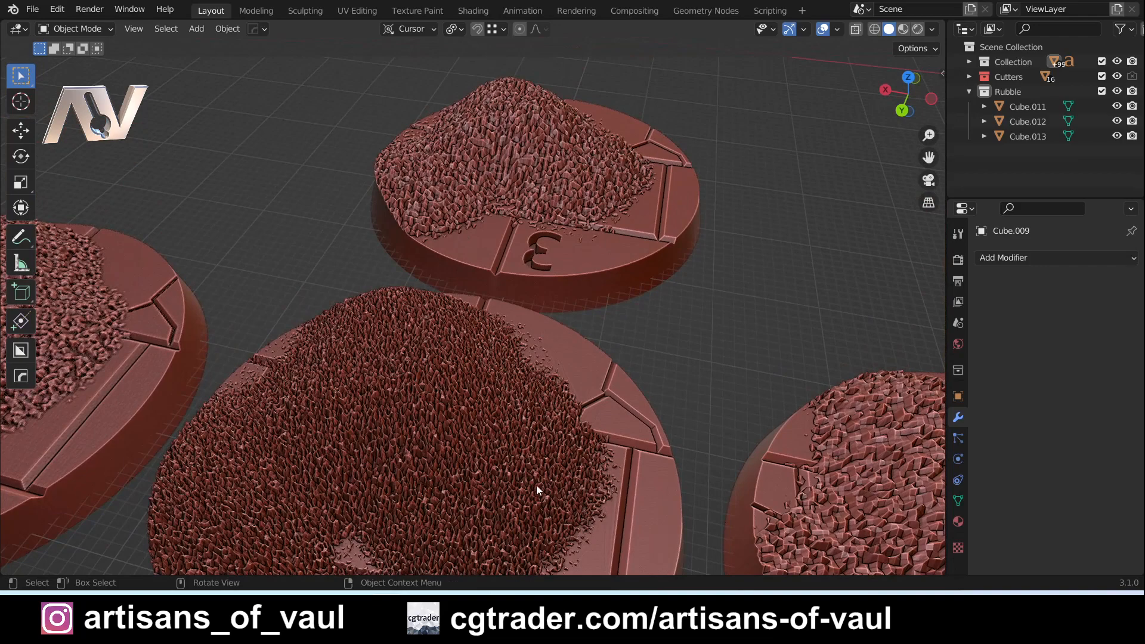
Step: Examine the rubble on base 4 up close and compare it with the piles on bases 2 and 3
{"action": "scroll", "coordinate": [537, 467], "scroll_direction": "down", "scroll_amount": 2}
{"action": "middle_click_drag", "start_coordinate": [536, 467], "coordinate": [160, 274], "text": "shift"}
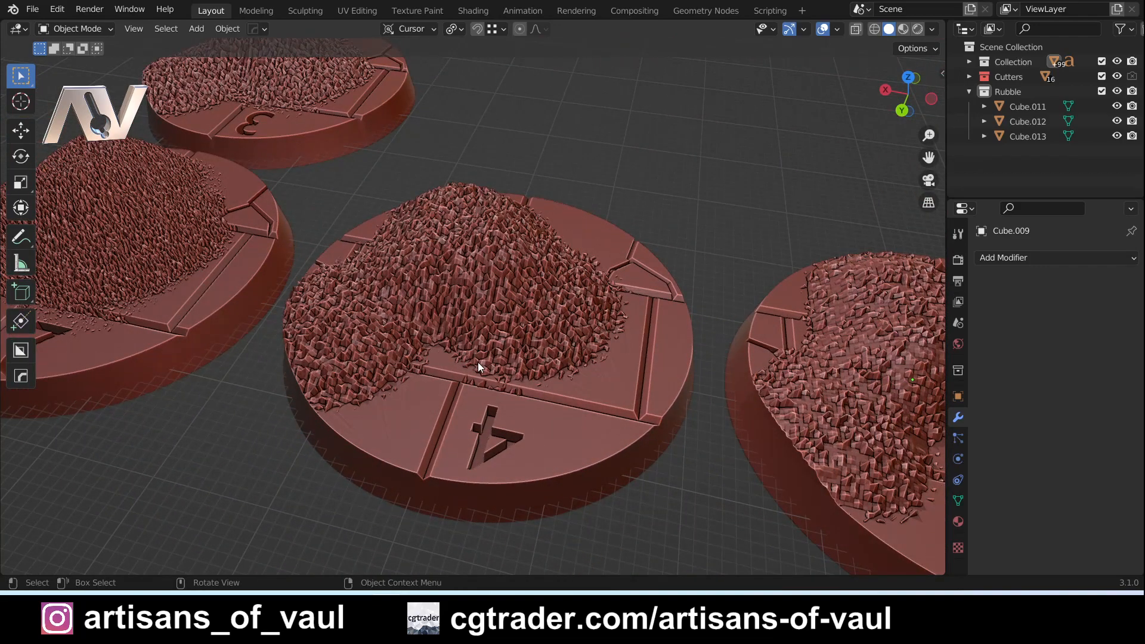
{"action": "middle_click_drag", "start_coordinate": [459, 357], "coordinate": [439, 341]}
{"action": "scroll", "coordinate": [426, 353], "scroll_direction": "up", "scroll_amount": 2}
{"action": "scroll", "coordinate": [427, 352], "scroll_direction": "up", "scroll_amount": 2}
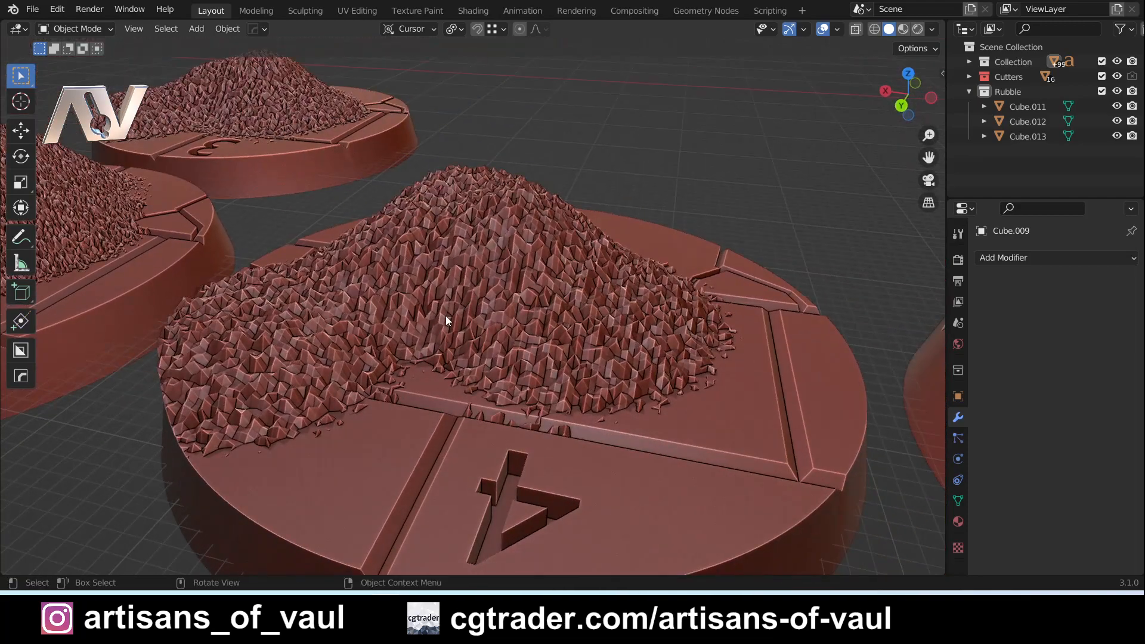
{"action": "middle_click_drag", "start_coordinate": [397, 287], "coordinate": [381, 246]}
{"action": "scroll", "coordinate": [386, 365], "scroll_direction": "down", "scroll_amount": 3}
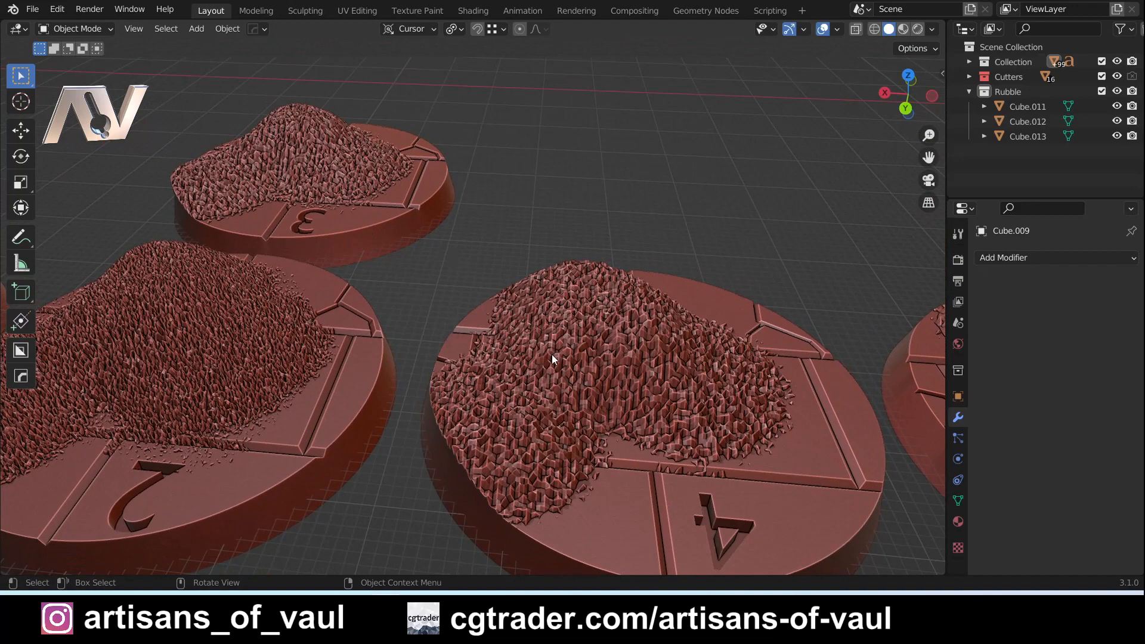
{"action": "scroll", "coordinate": [556, 362], "scroll_direction": "up", "scroll_amount": 2}
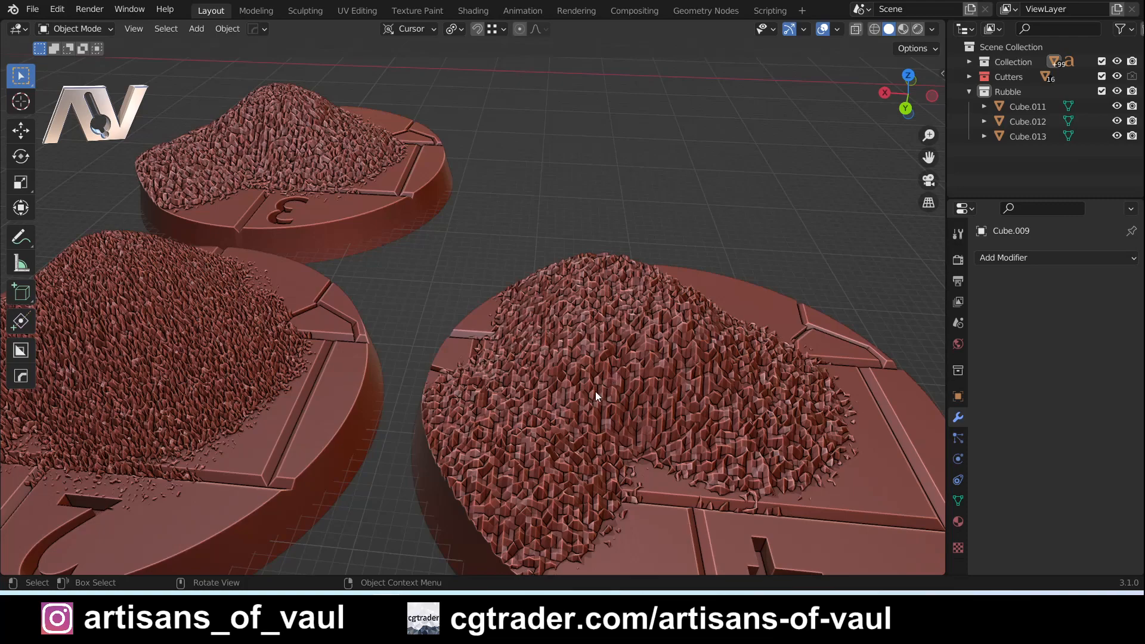
{"action": "scroll", "coordinate": [636, 388], "scroll_direction": "down", "scroll_amount": 3}
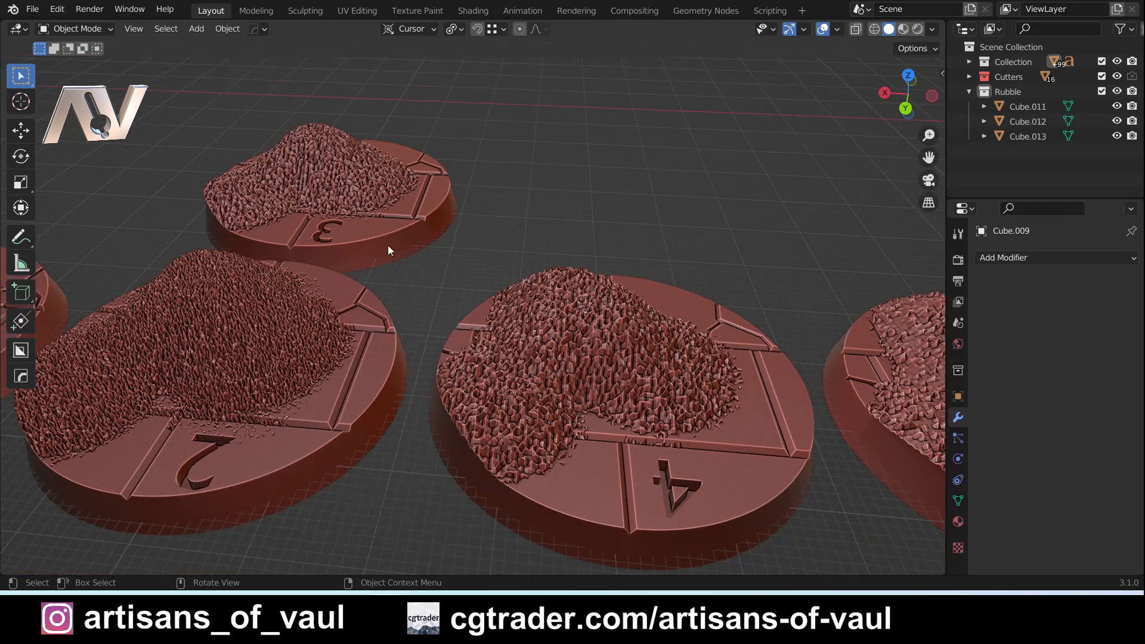
Step: Examine the blocky rubble on base 5 from several angles and compare all five numbered bases together
{"action": "middle_click_drag", "start_coordinate": [685, 452], "coordinate": [378, 400], "text": "shift"}
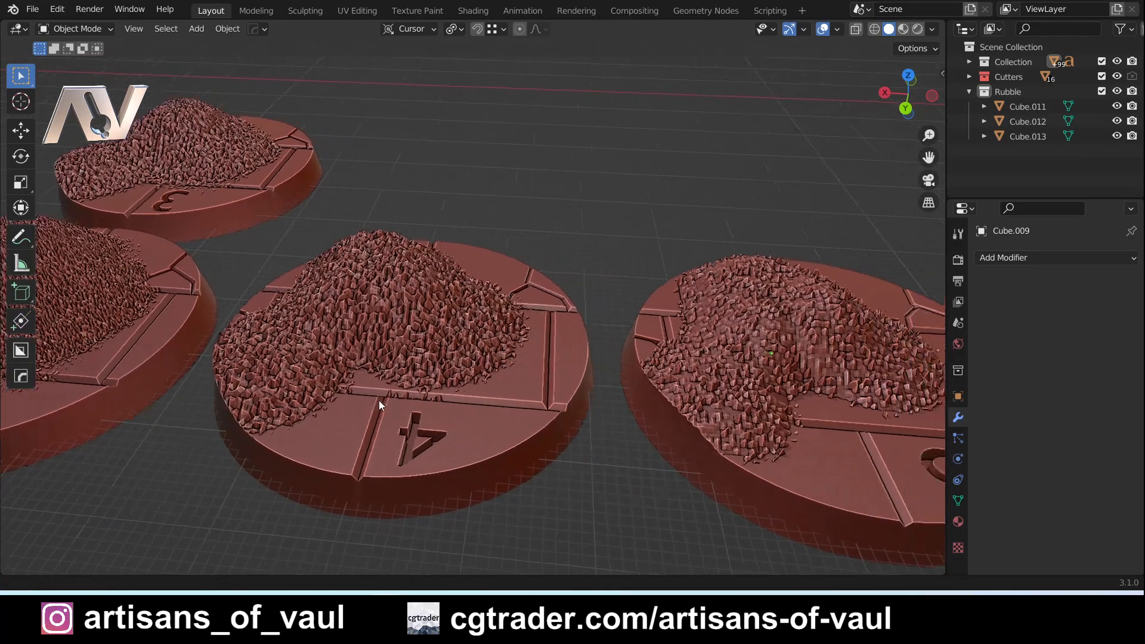
{"action": "scroll", "coordinate": [615, 425], "scroll_direction": "up", "scroll_amount": 4}
{"action": "middle_click_drag", "start_coordinate": [715, 460], "coordinate": [413, 301]}
{"action": "scroll", "coordinate": [509, 366], "scroll_direction": "up", "scroll_amount": 3}
{"action": "scroll", "coordinate": [480, 306], "scroll_direction": "down", "scroll_amount": 1}
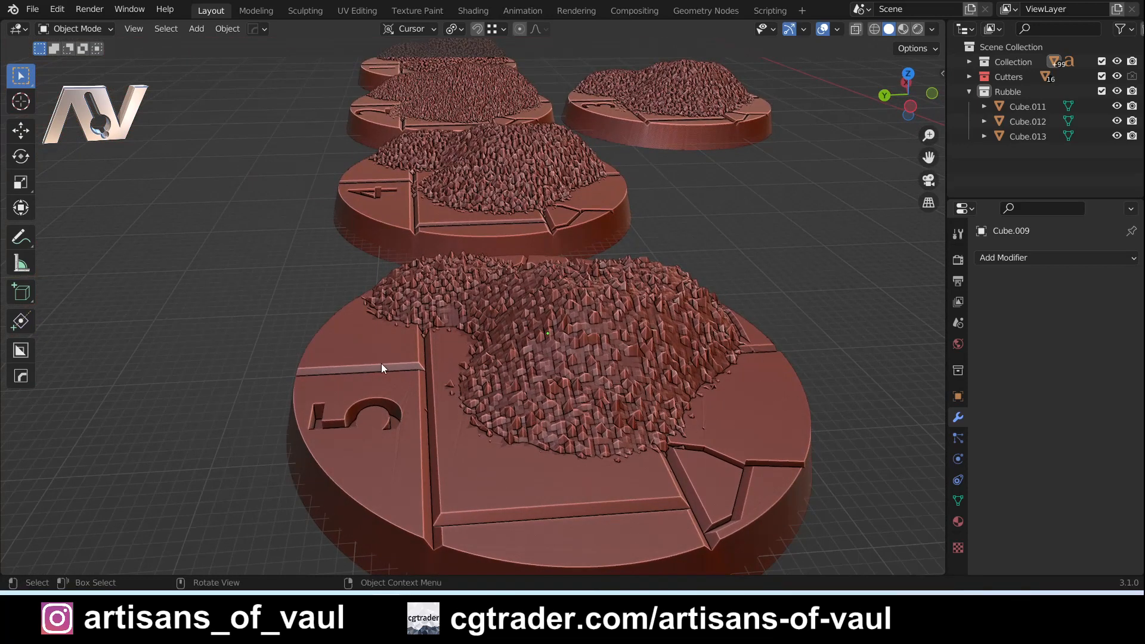
{"action": "middle_click_drag", "start_coordinate": [414, 353], "coordinate": [502, 349]}
{"action": "middle_click_drag", "start_coordinate": [352, 323], "coordinate": [492, 405]}
{"action": "scroll", "coordinate": [493, 357], "scroll_direction": "up", "scroll_amount": 1}
{"action": "scroll", "coordinate": [491, 360], "scroll_direction": "down", "scroll_amount": 4}
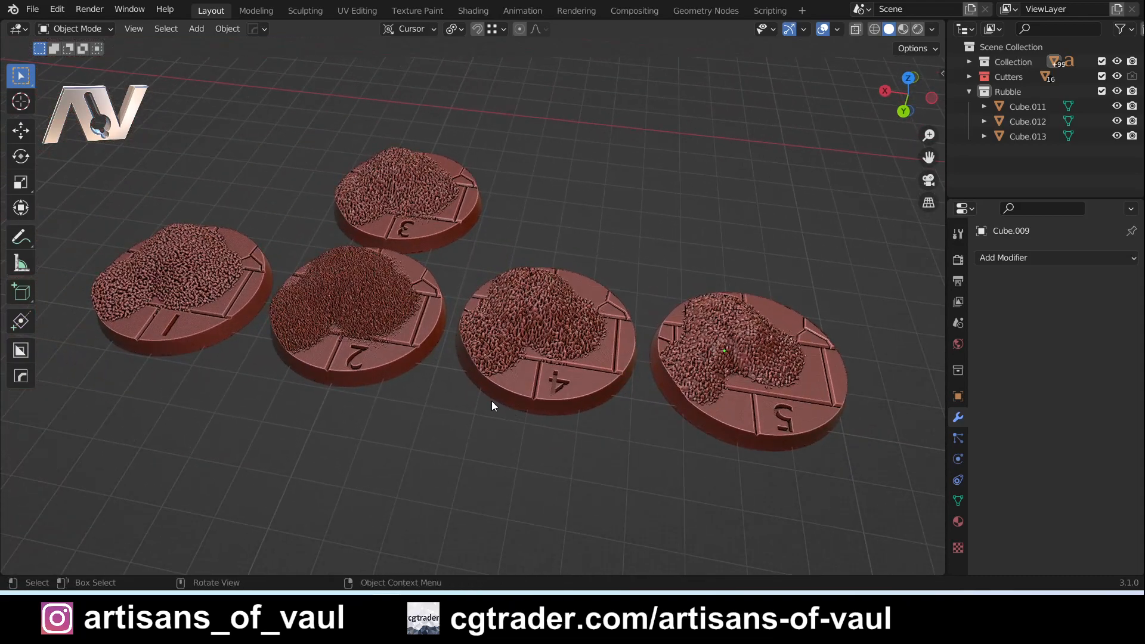